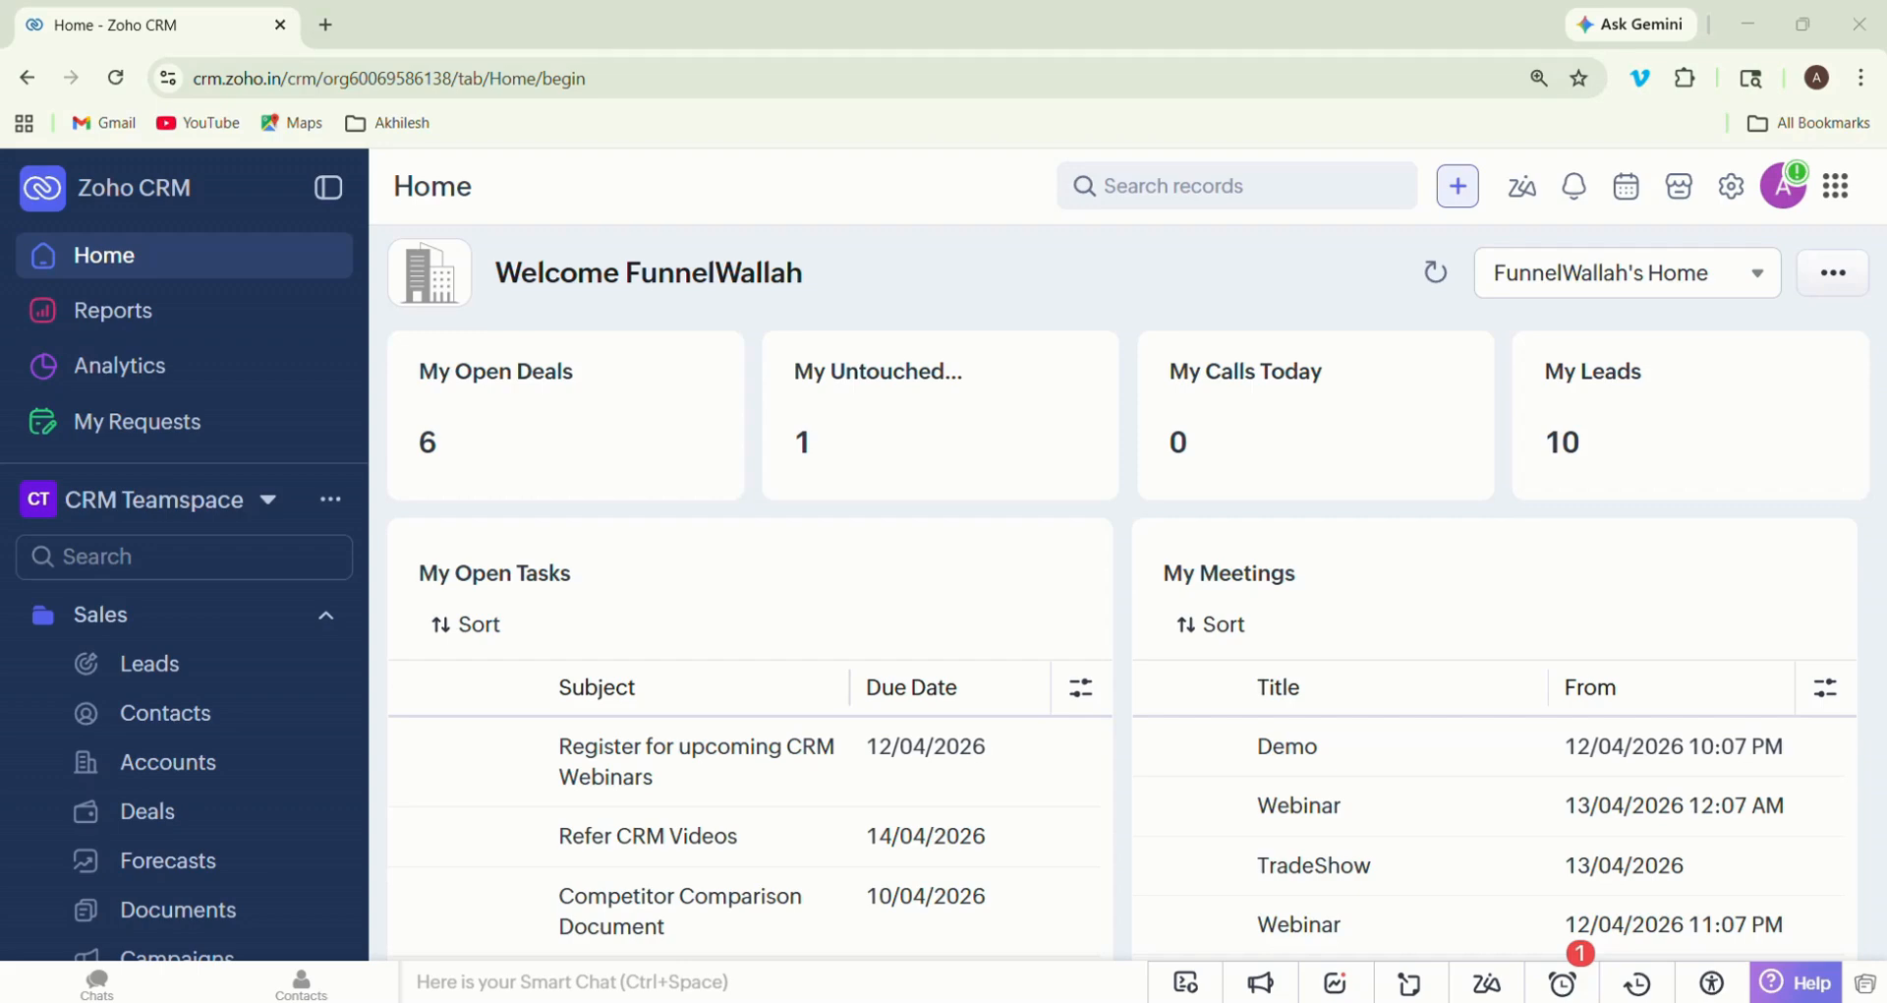
- Search Google for "zoho crm" in a new browser tab
left_click(326, 24)
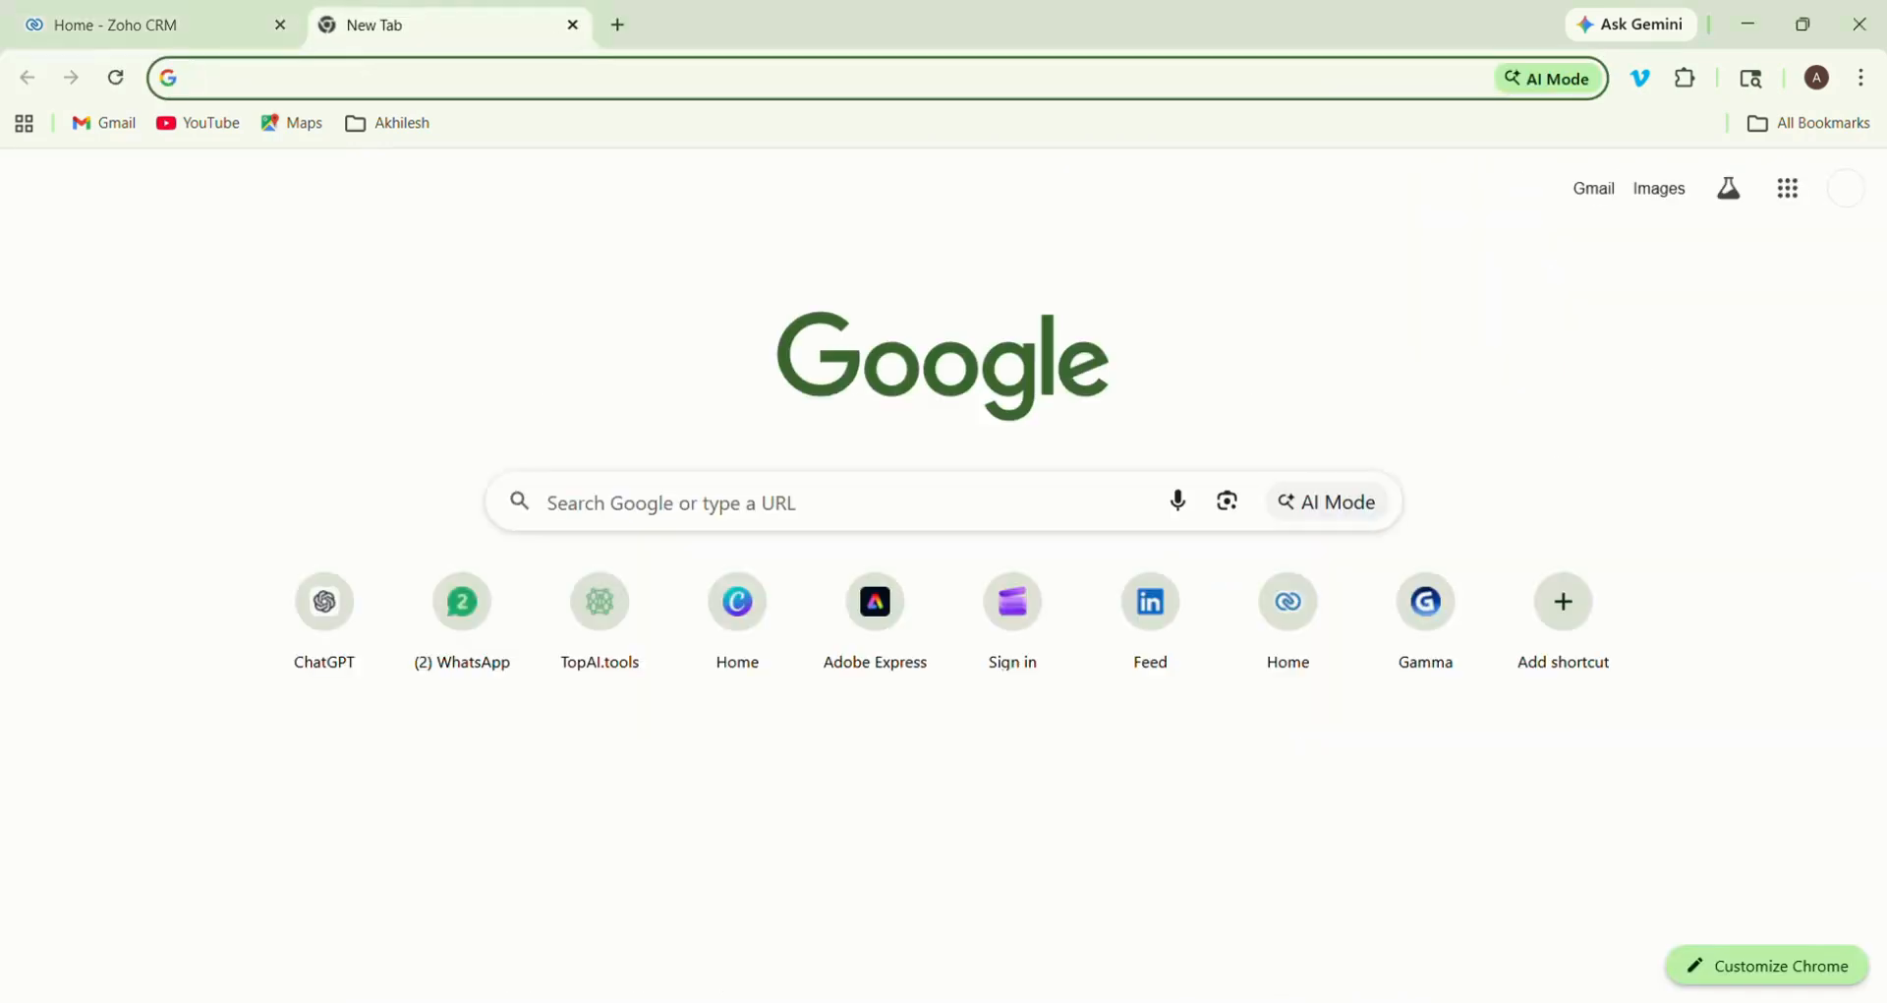
type("zoh")
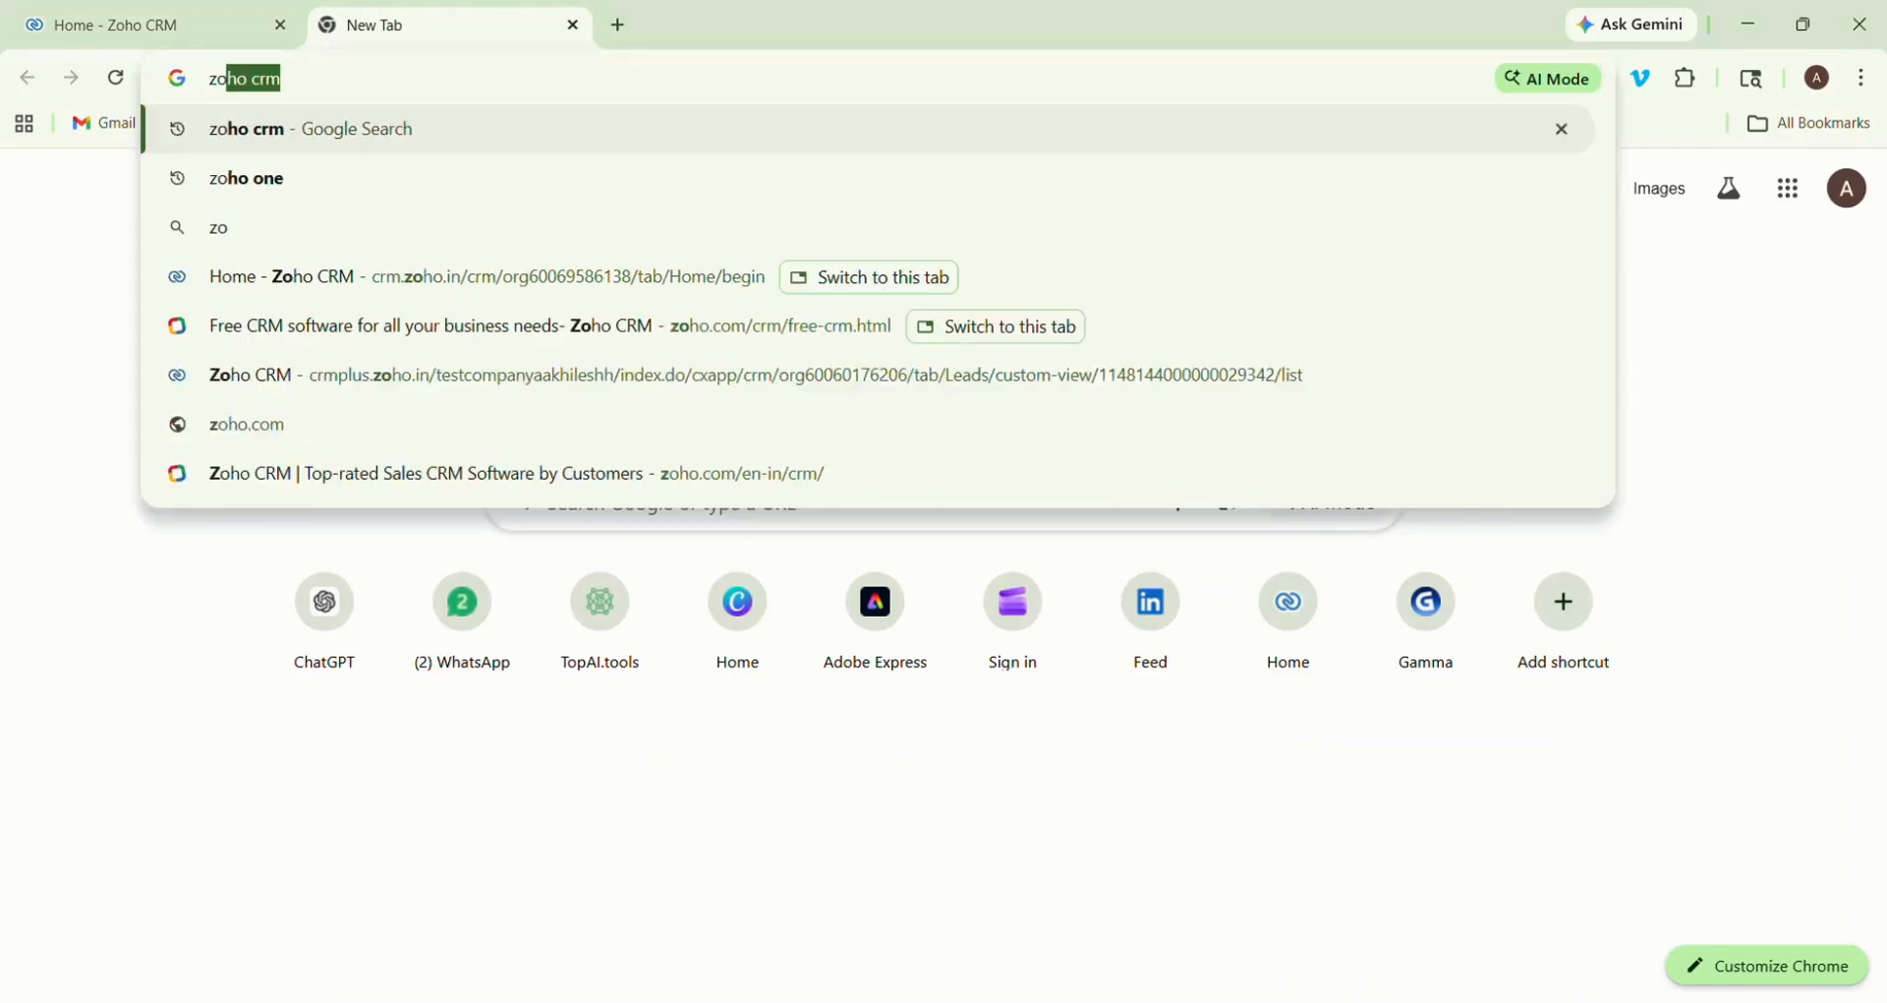
type("o crn")
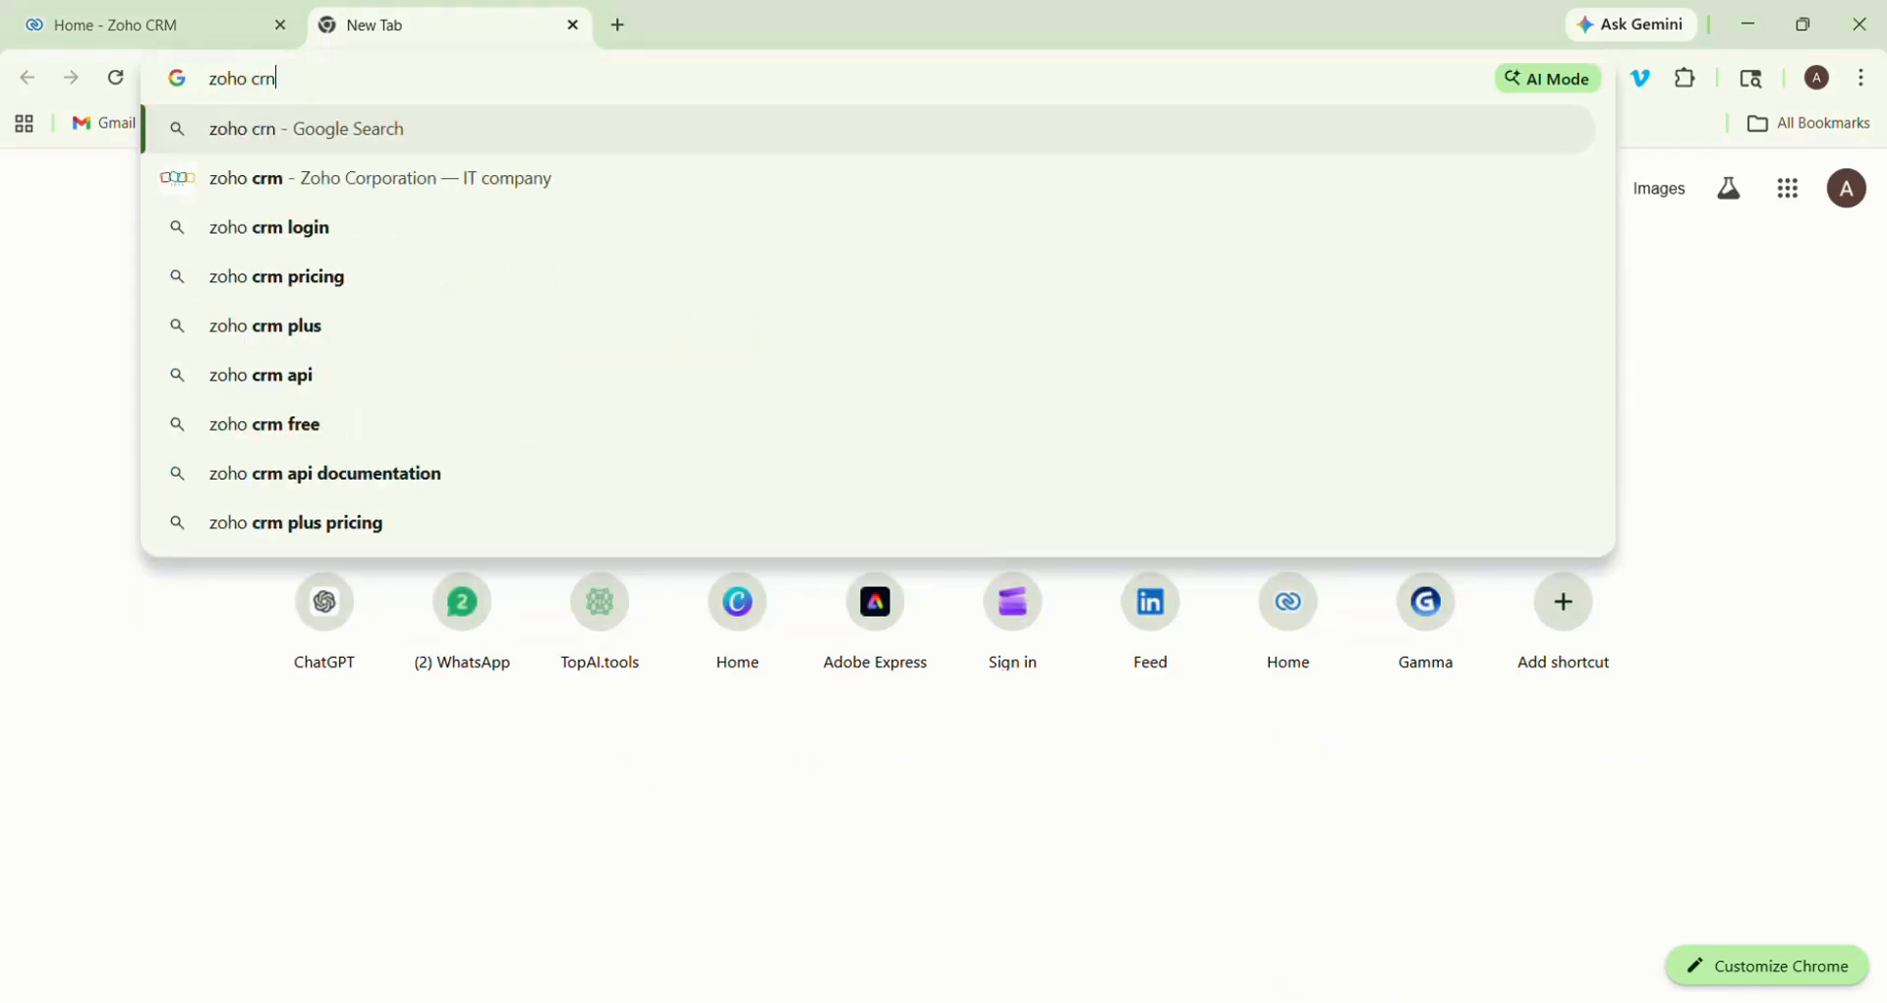
key("BackSpace")
type("m")
key("Return")
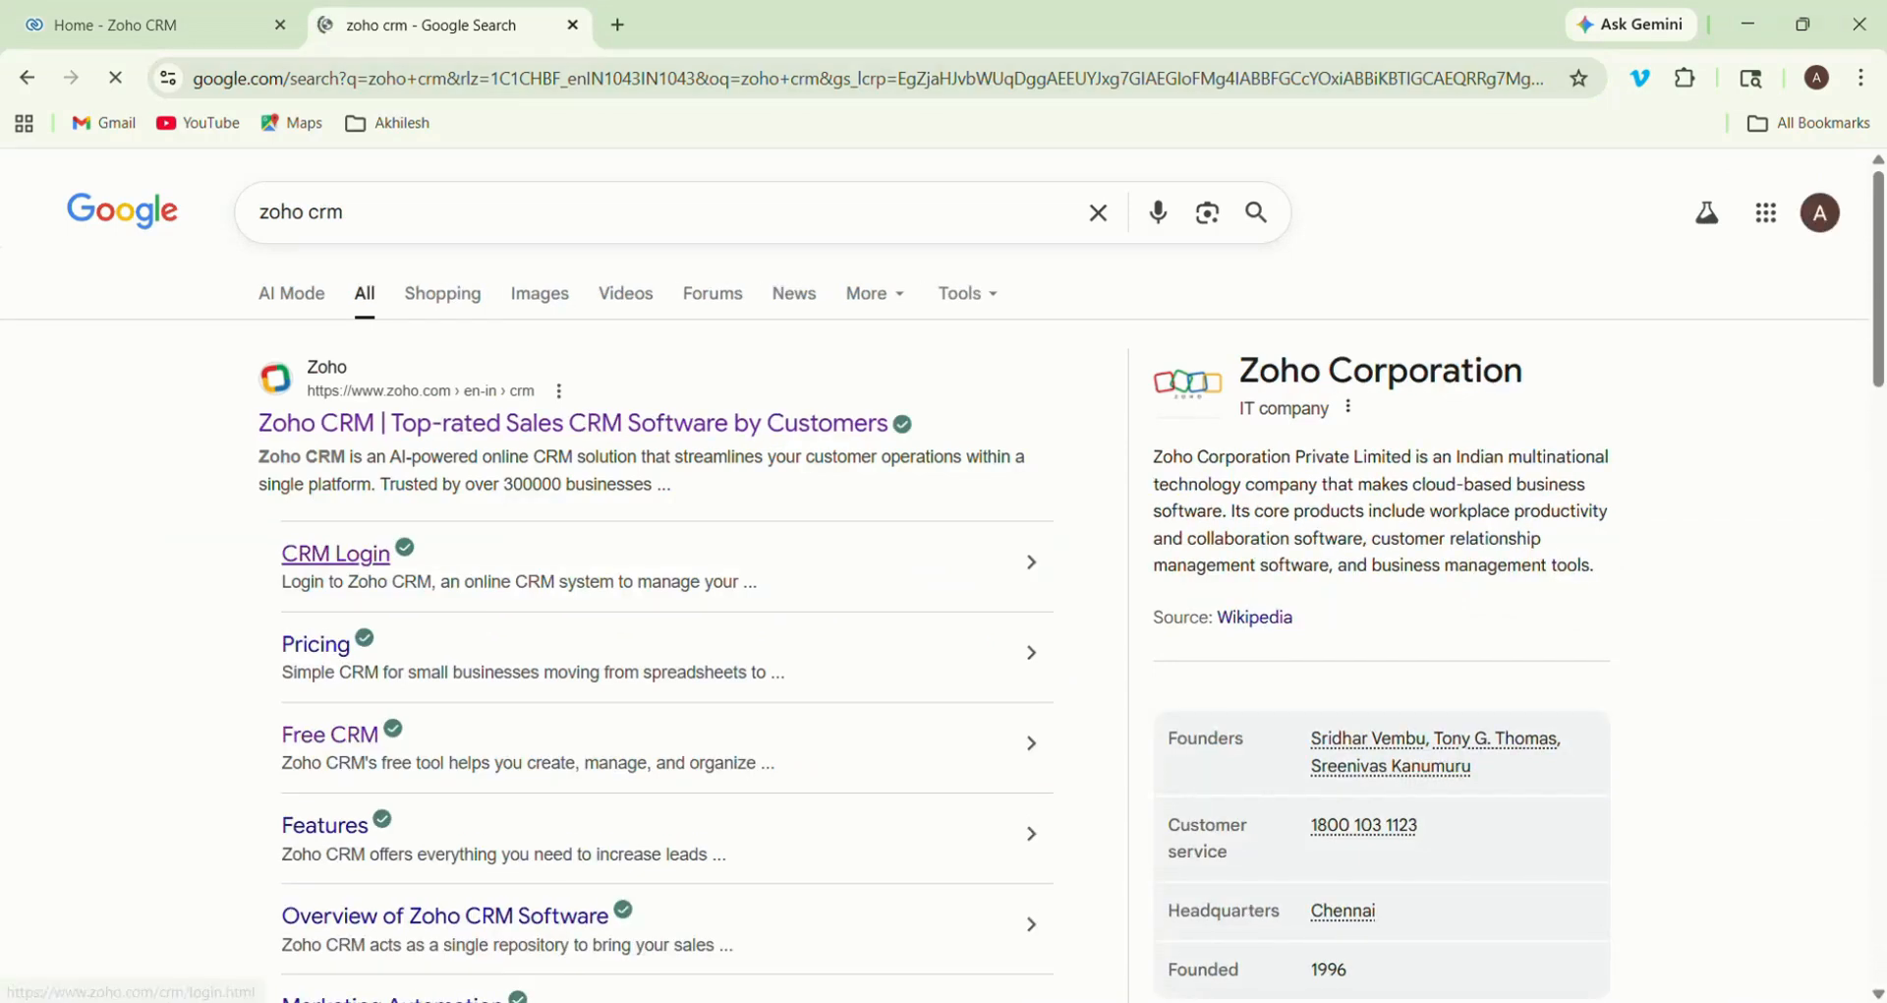
- Access Zoho CRM through the CRM Login search result and close the extra browser tab
left_click(335, 553)
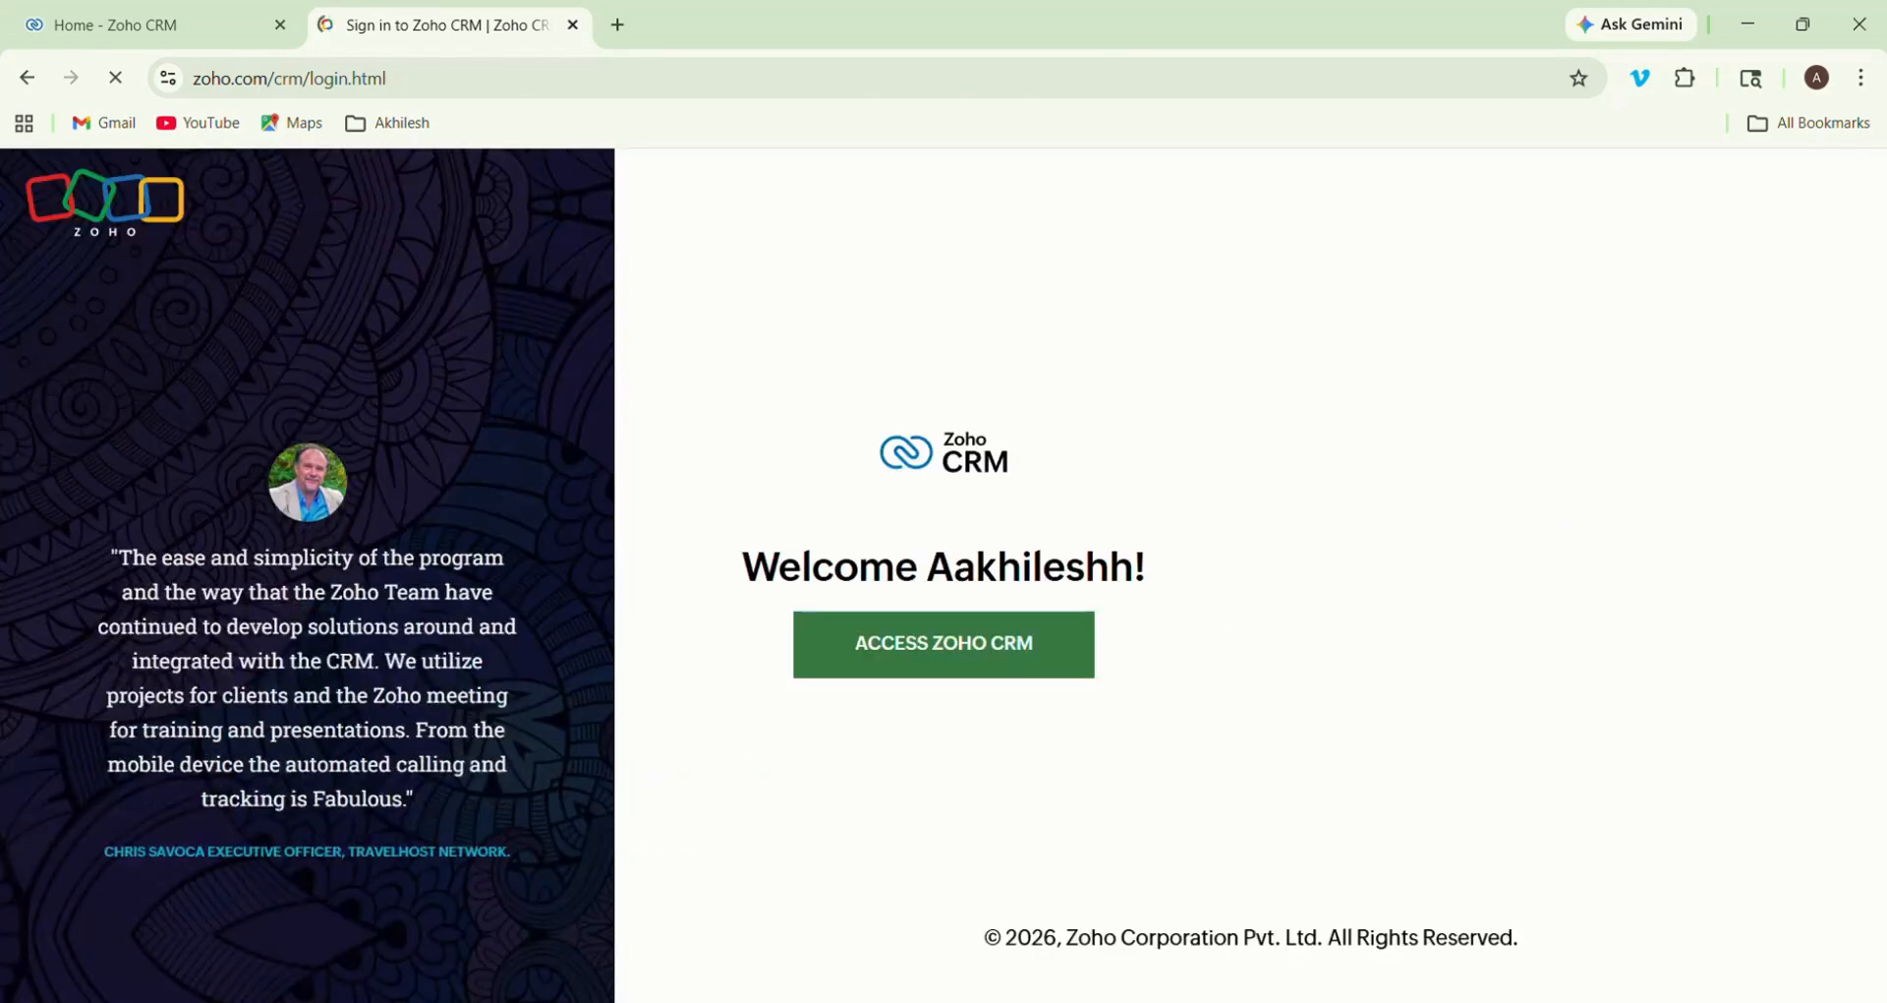
left_click(943, 643)
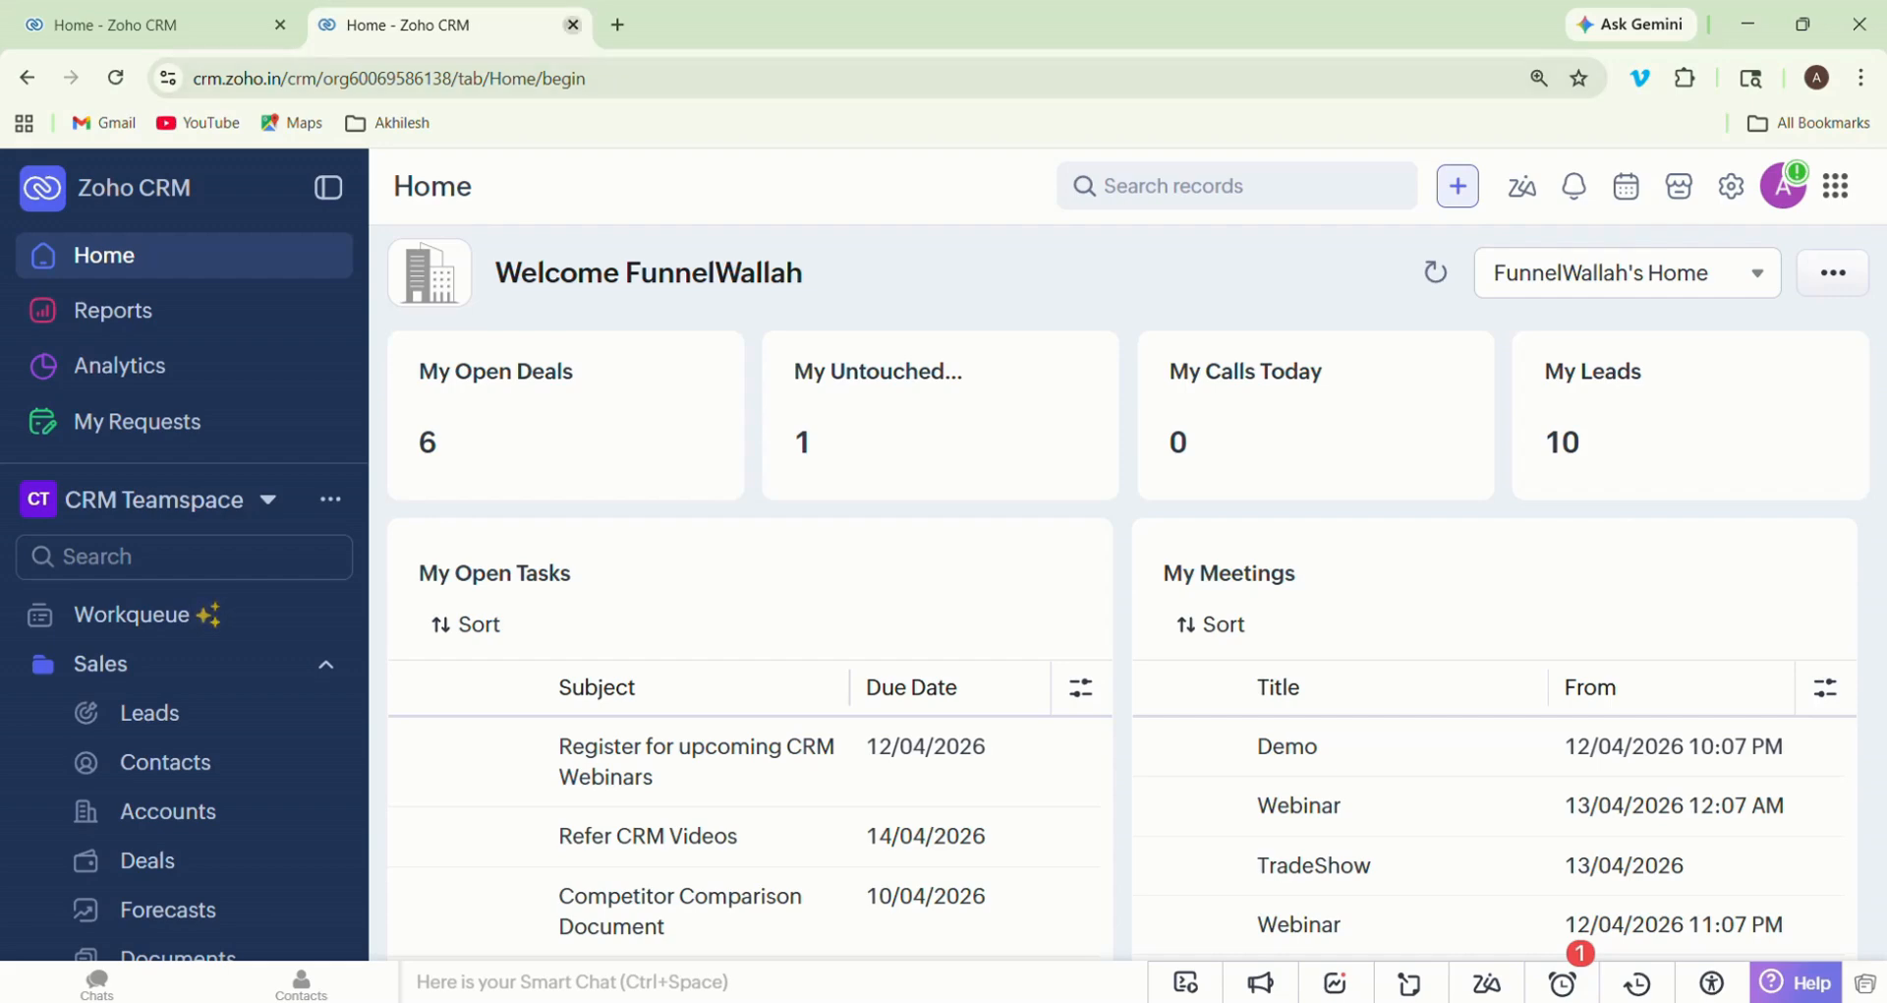
left_click(572, 25)
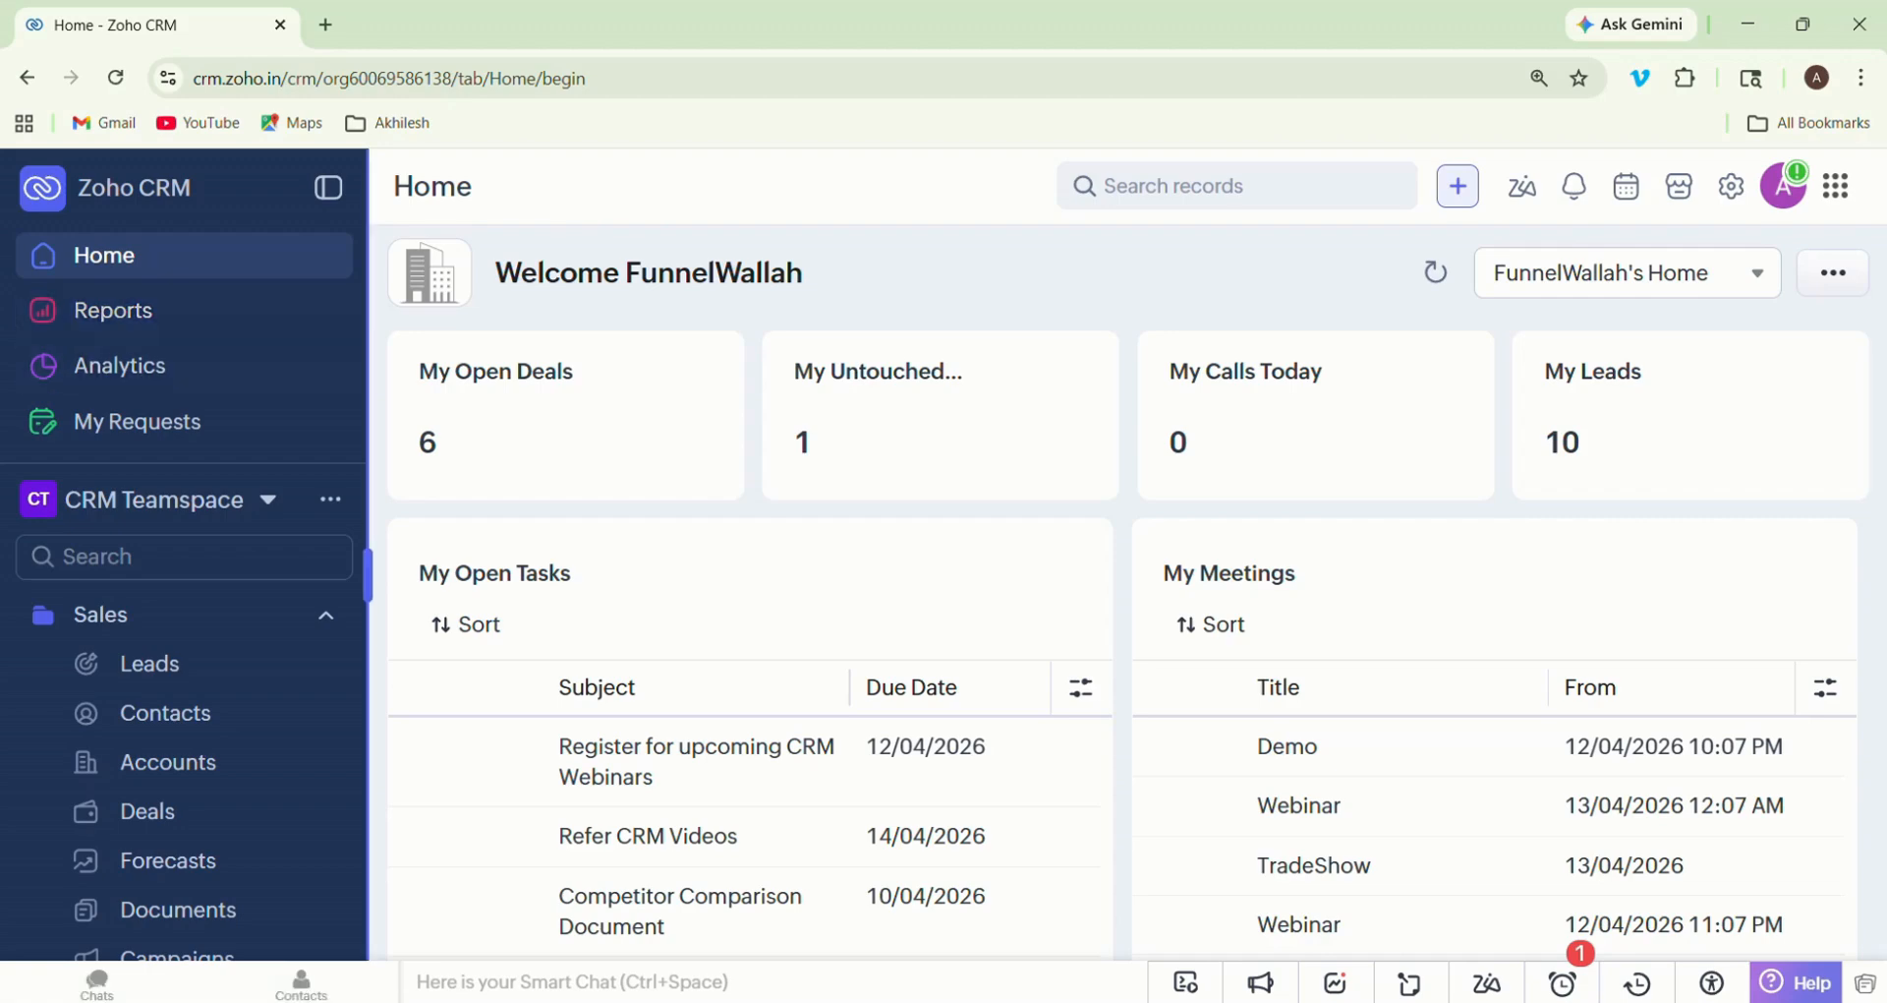
right_click(376, 570)
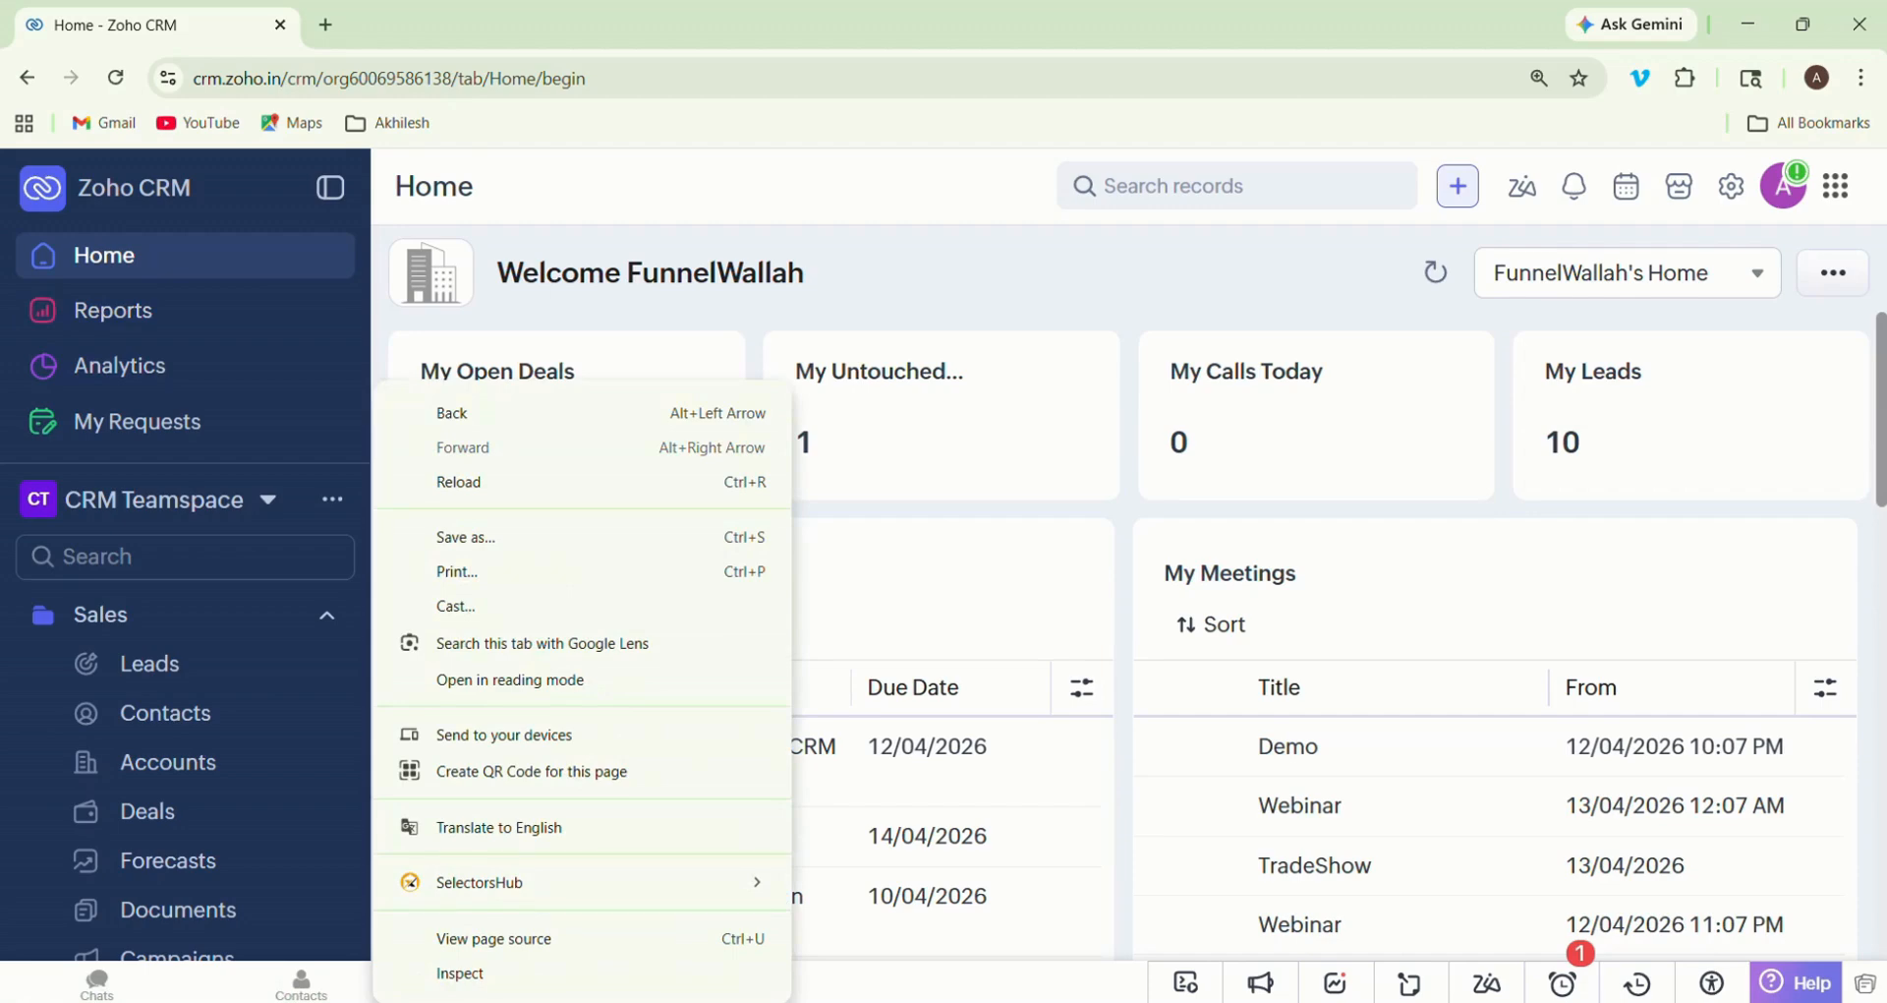
key("Escape")
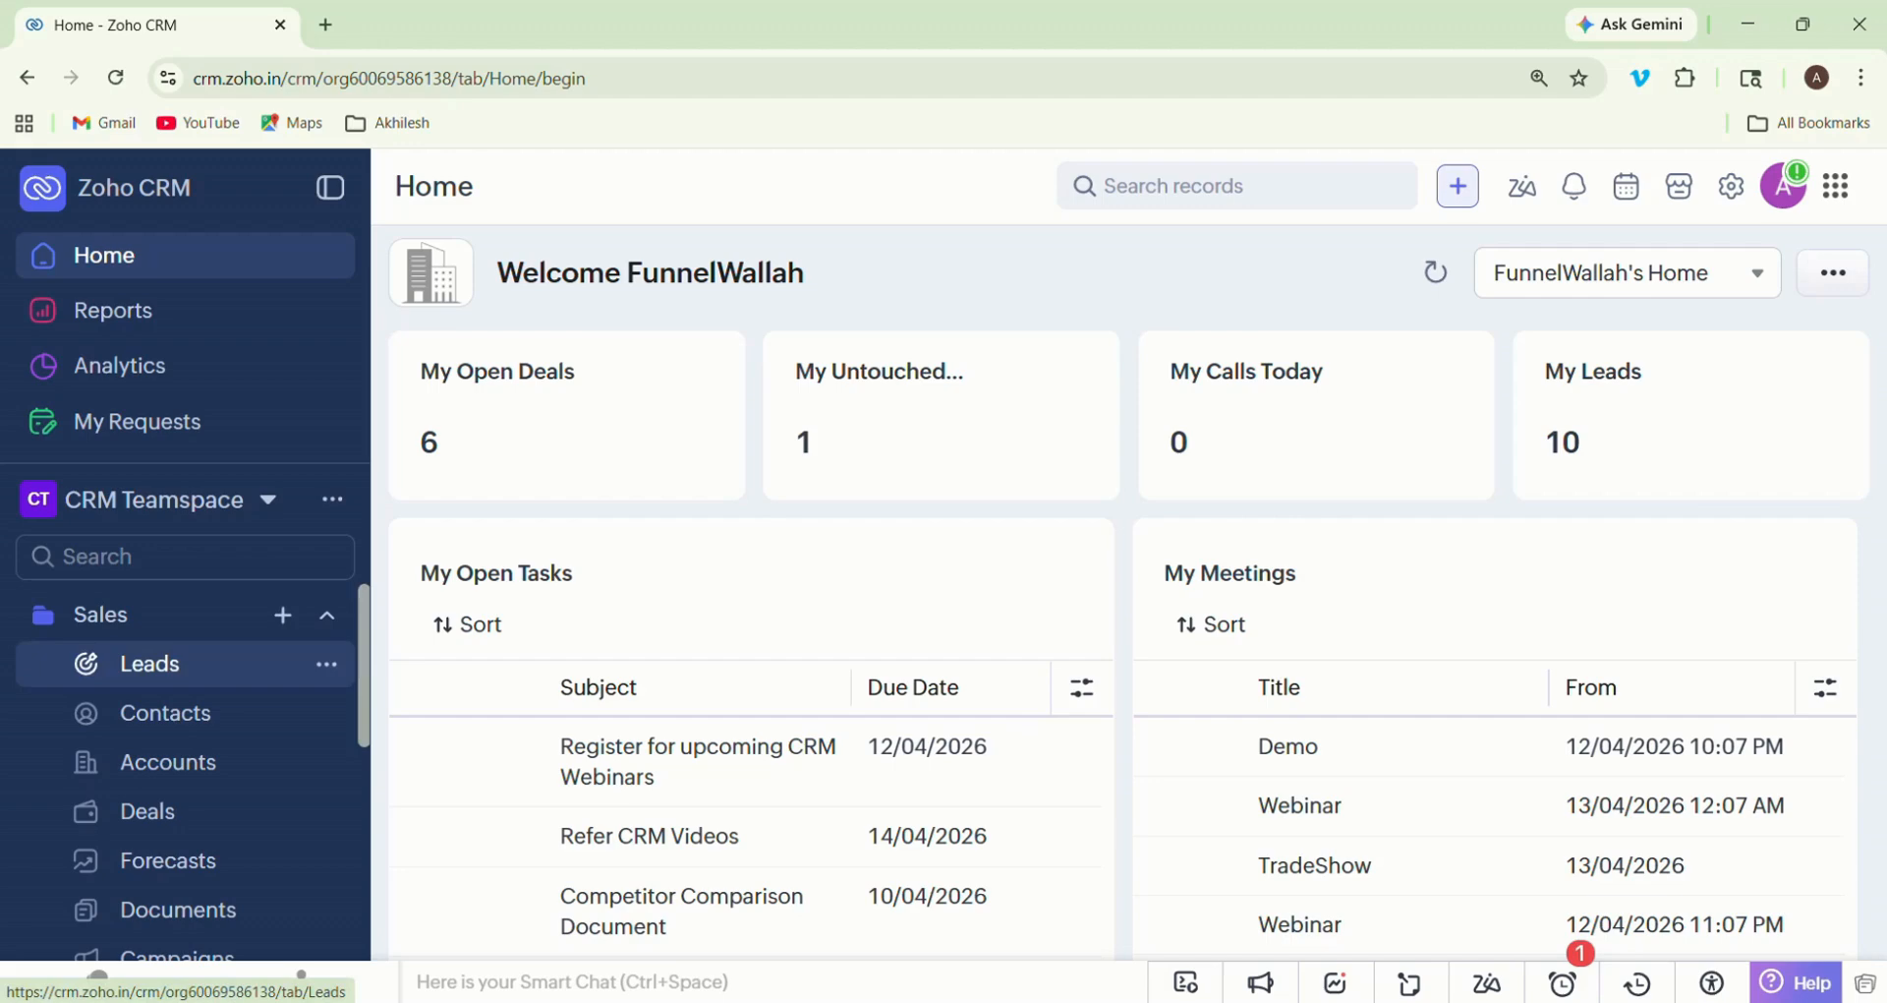
- Examine the Home dashboard's summary cards, open tasks, meetings, today's leads and deals closing this month
key("Down")
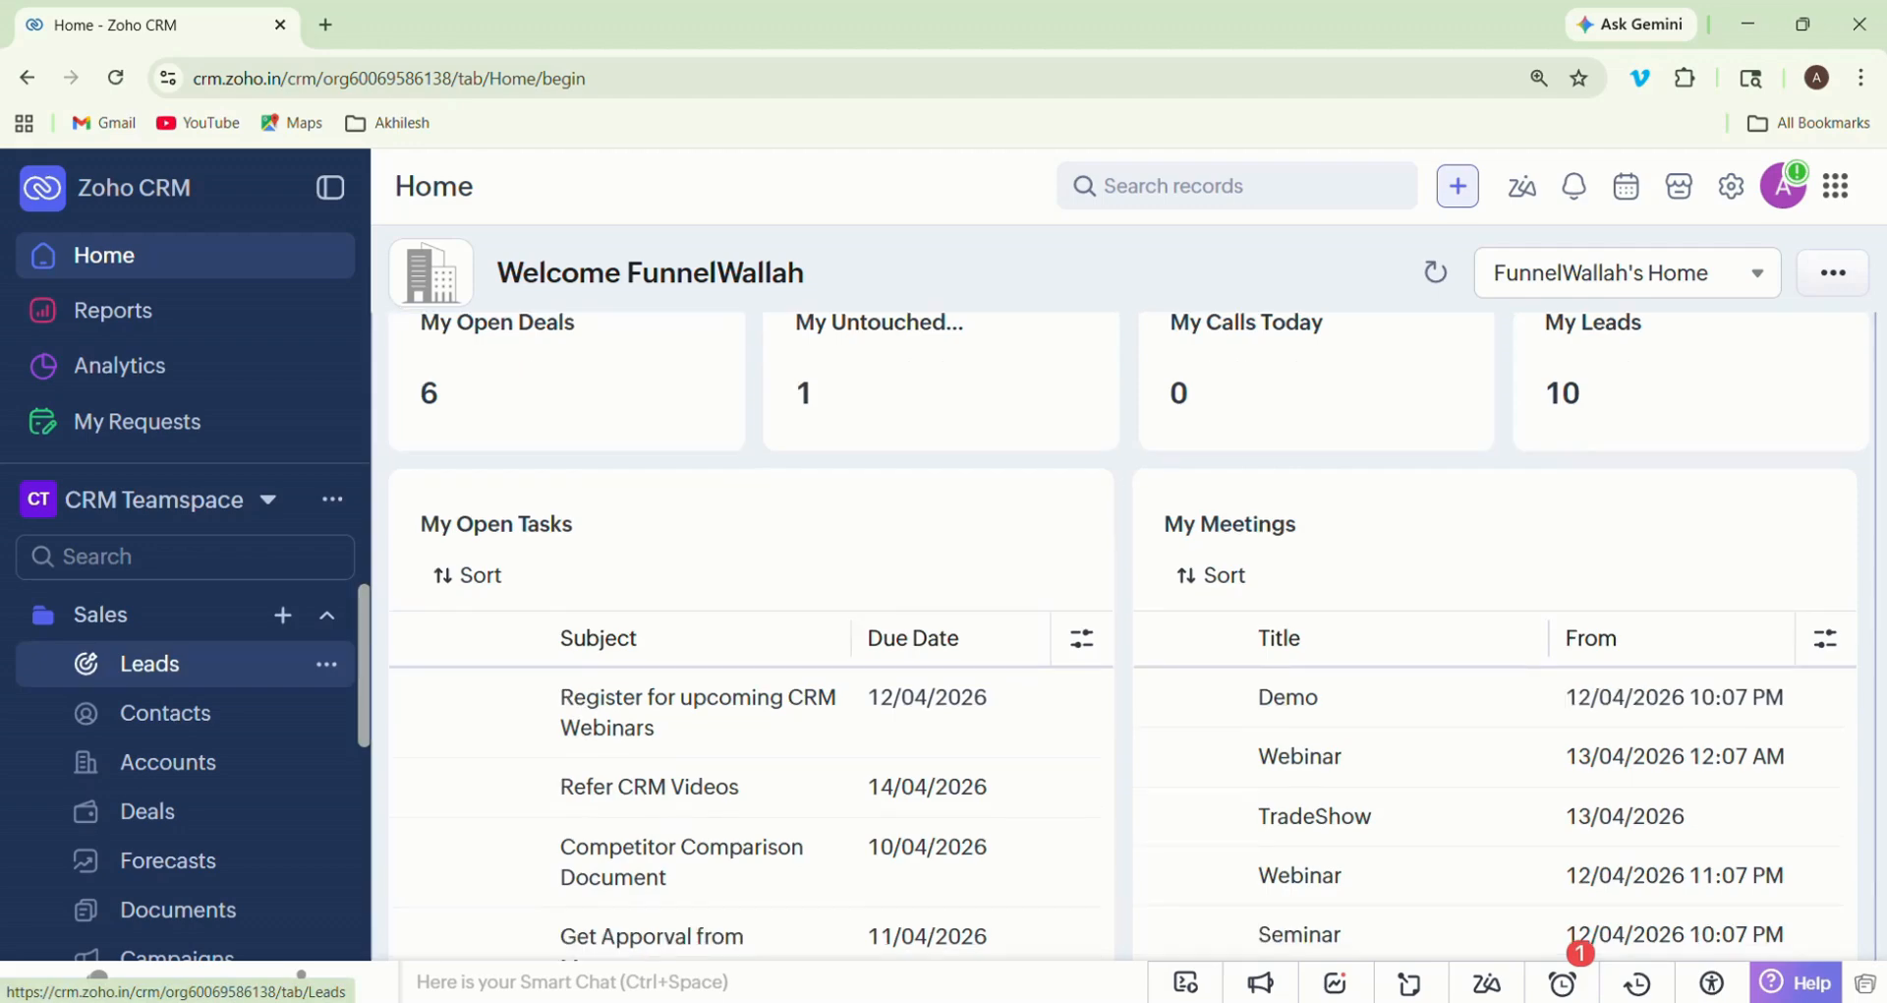
key("Down")
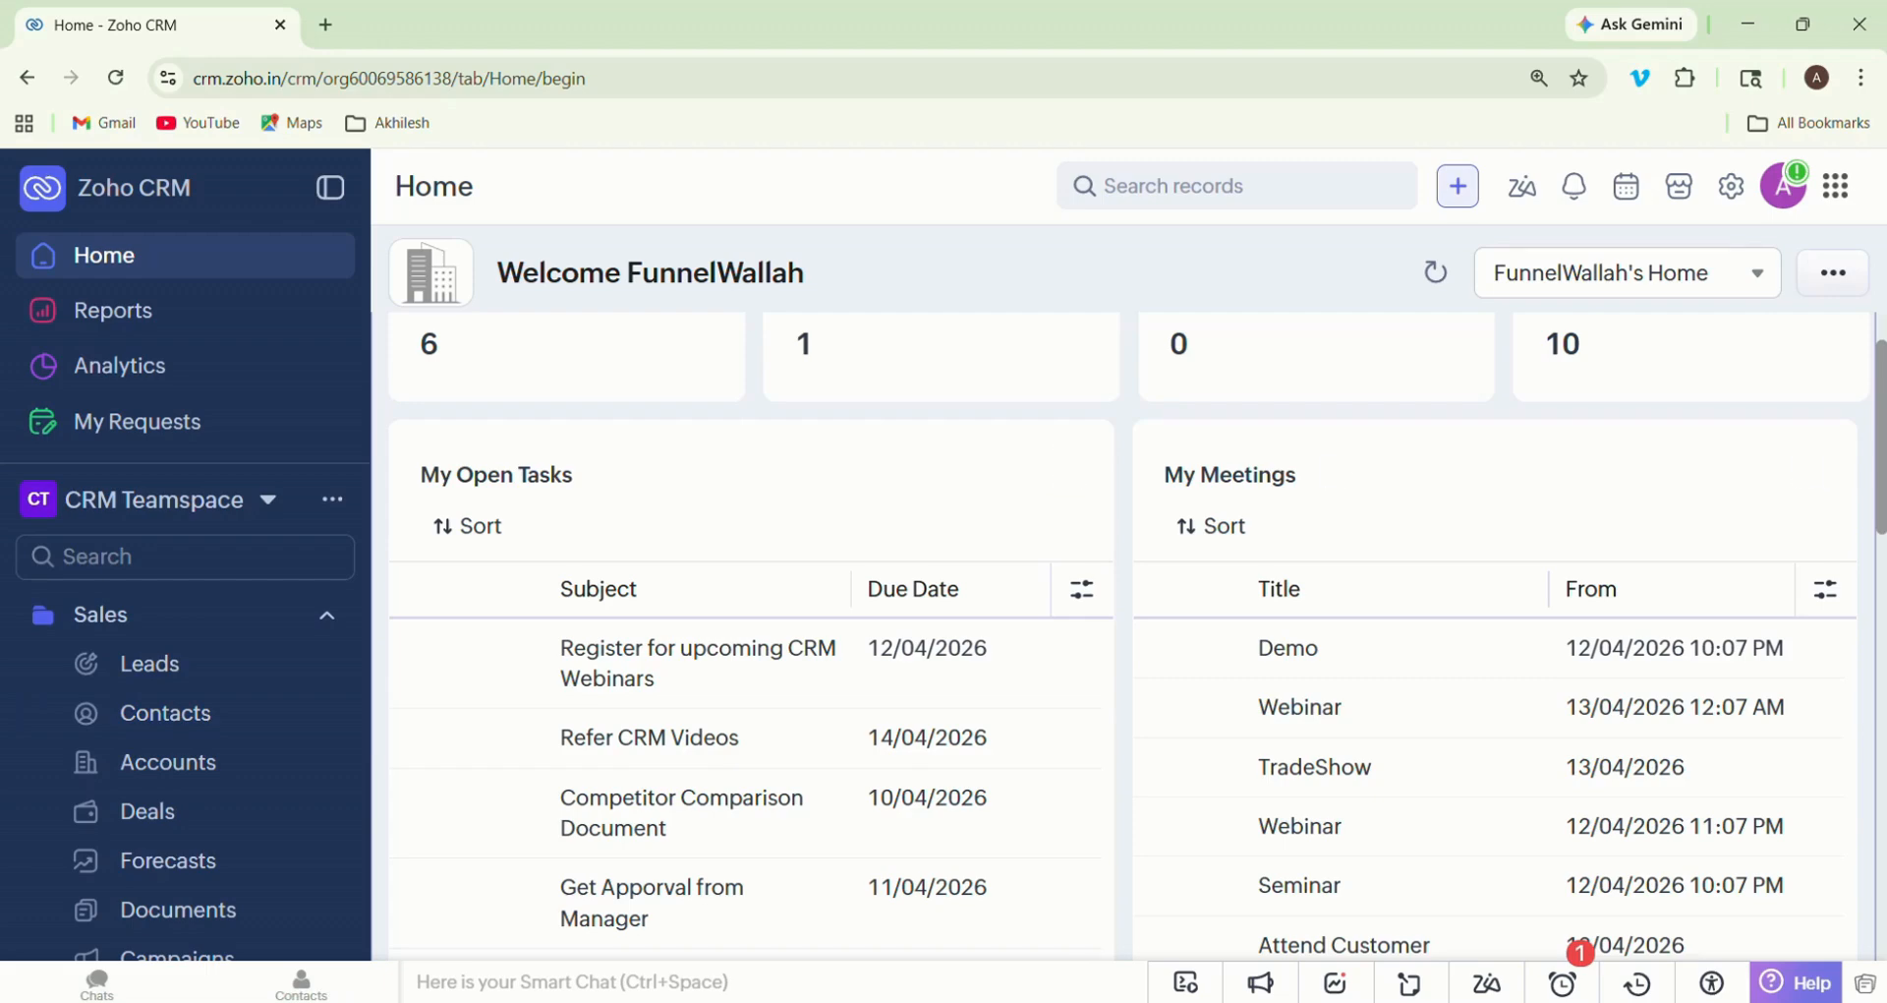
scroll(1671, 443, "up", 1)
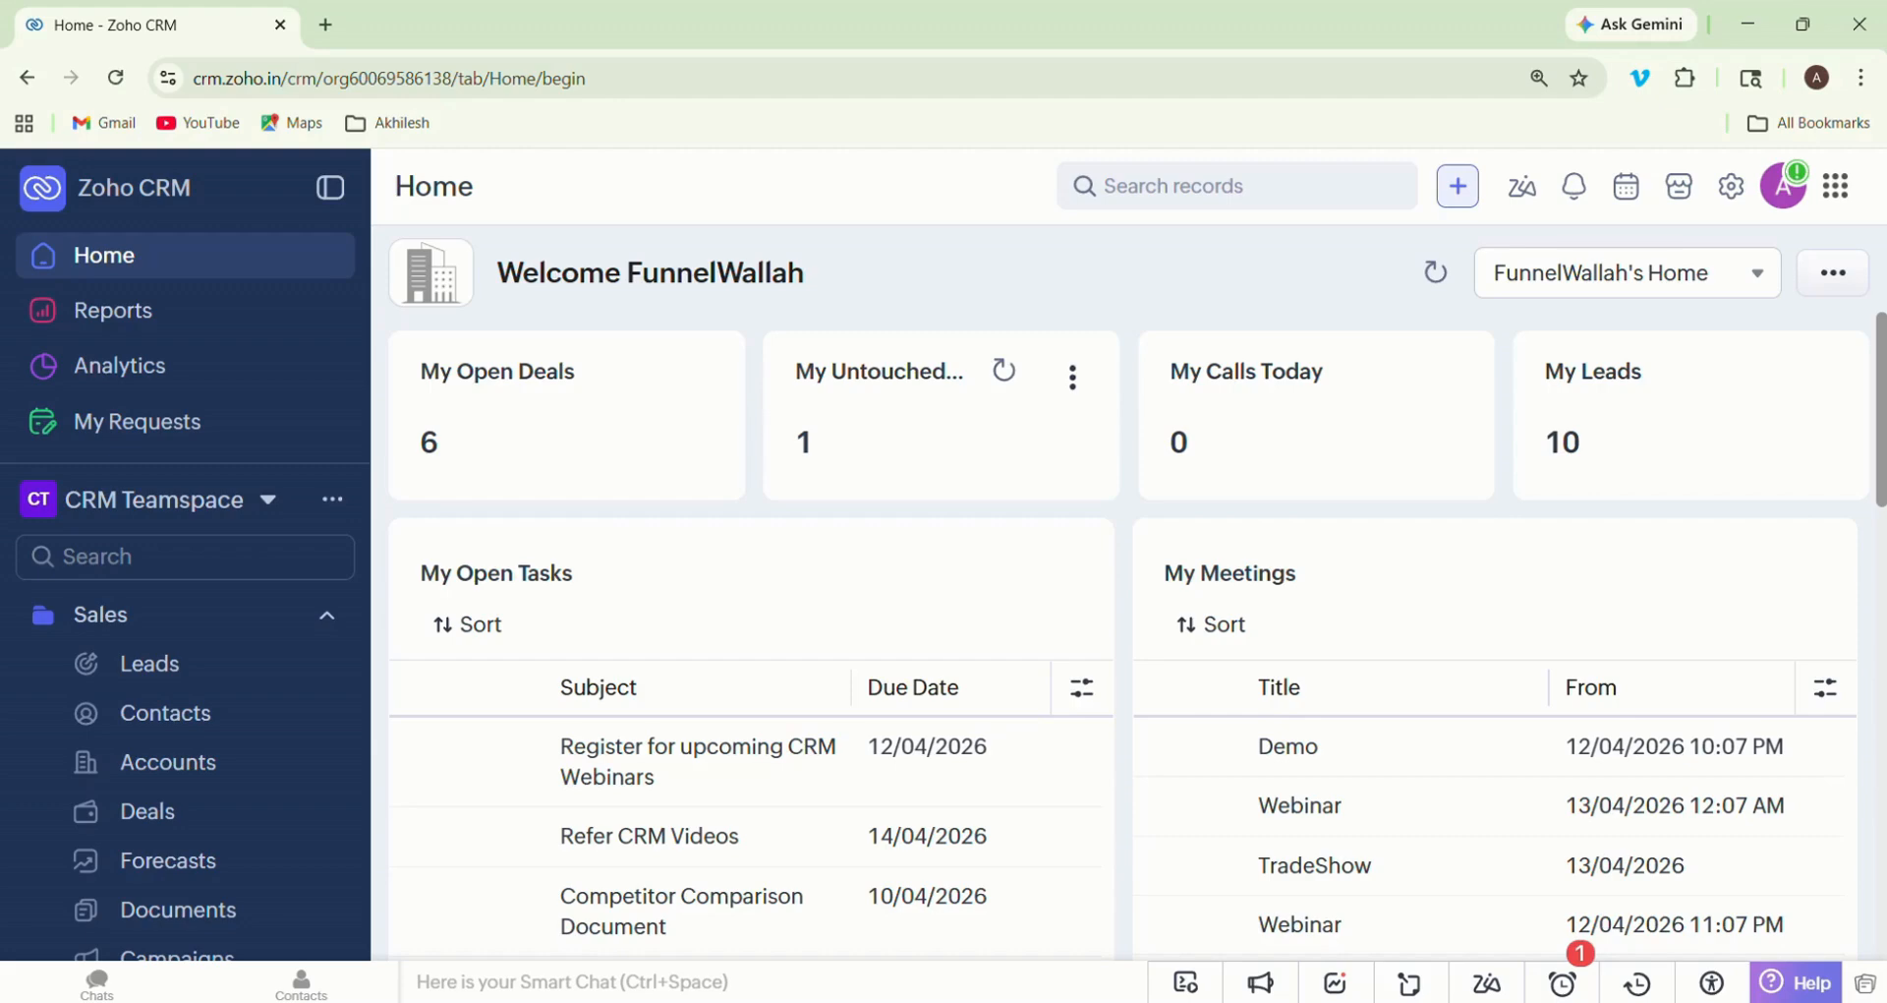
key("Tab")
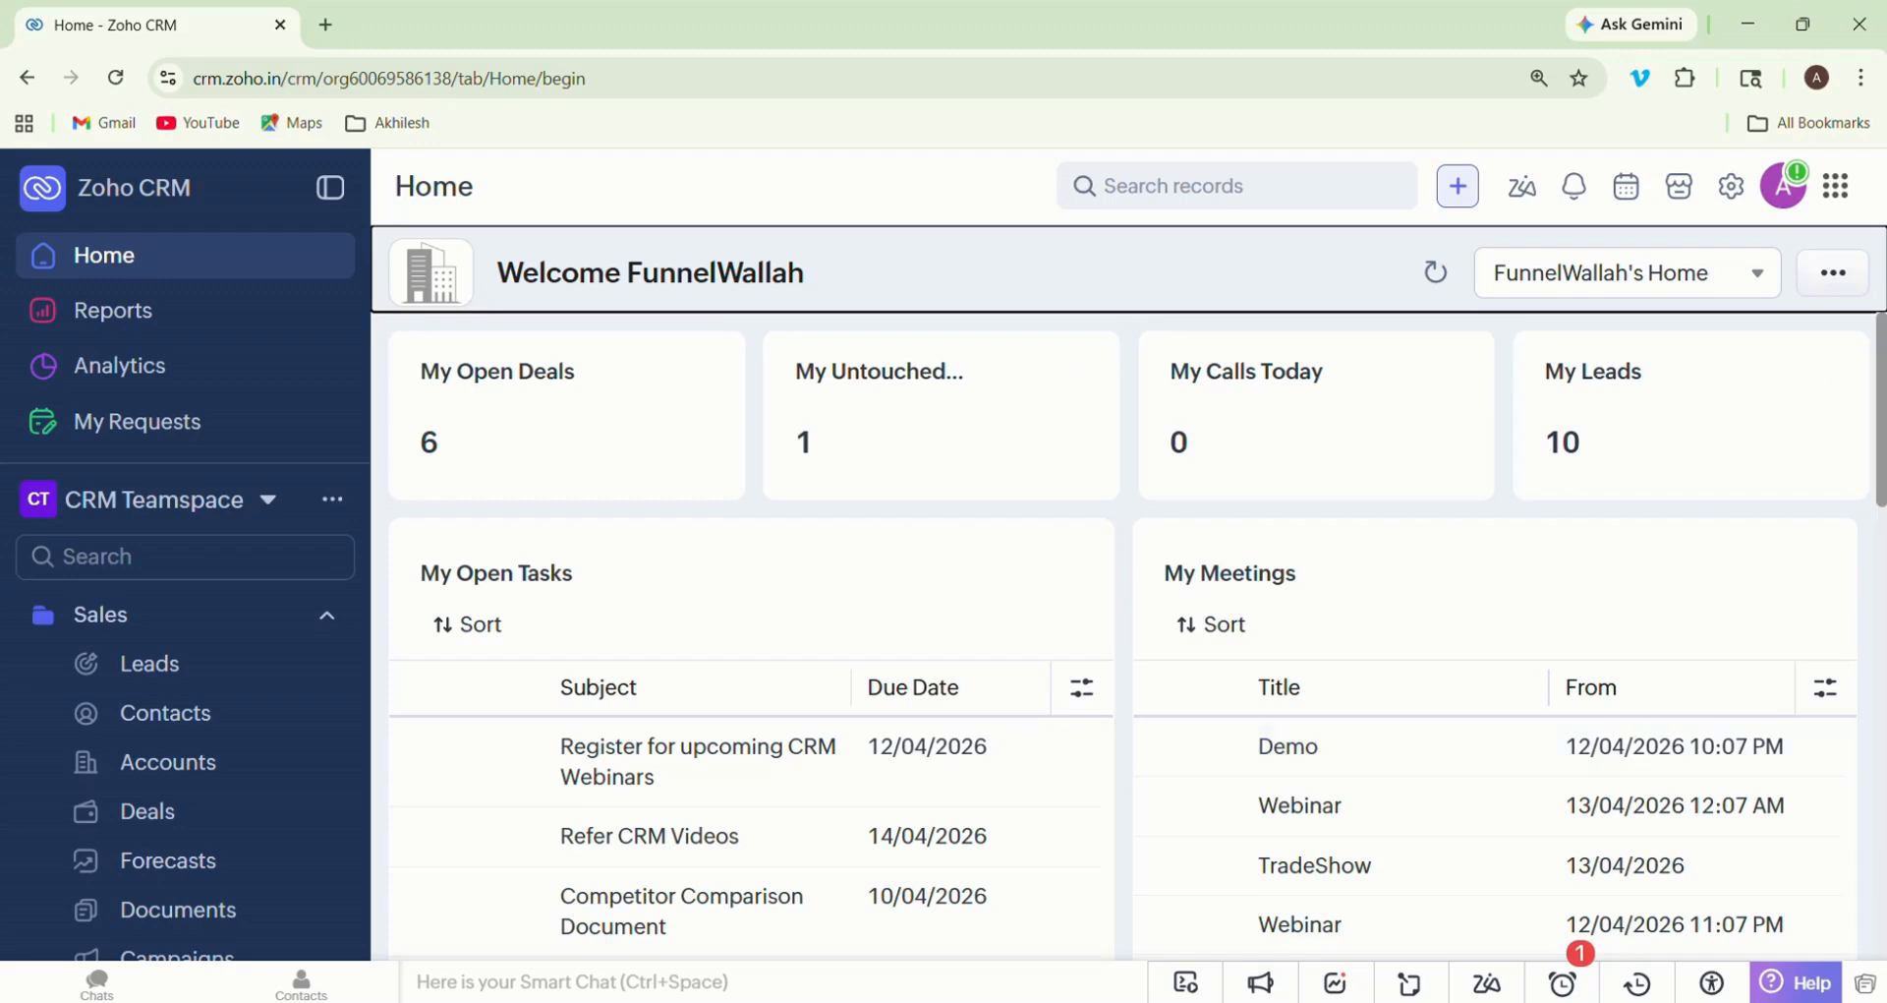
key("Tab")
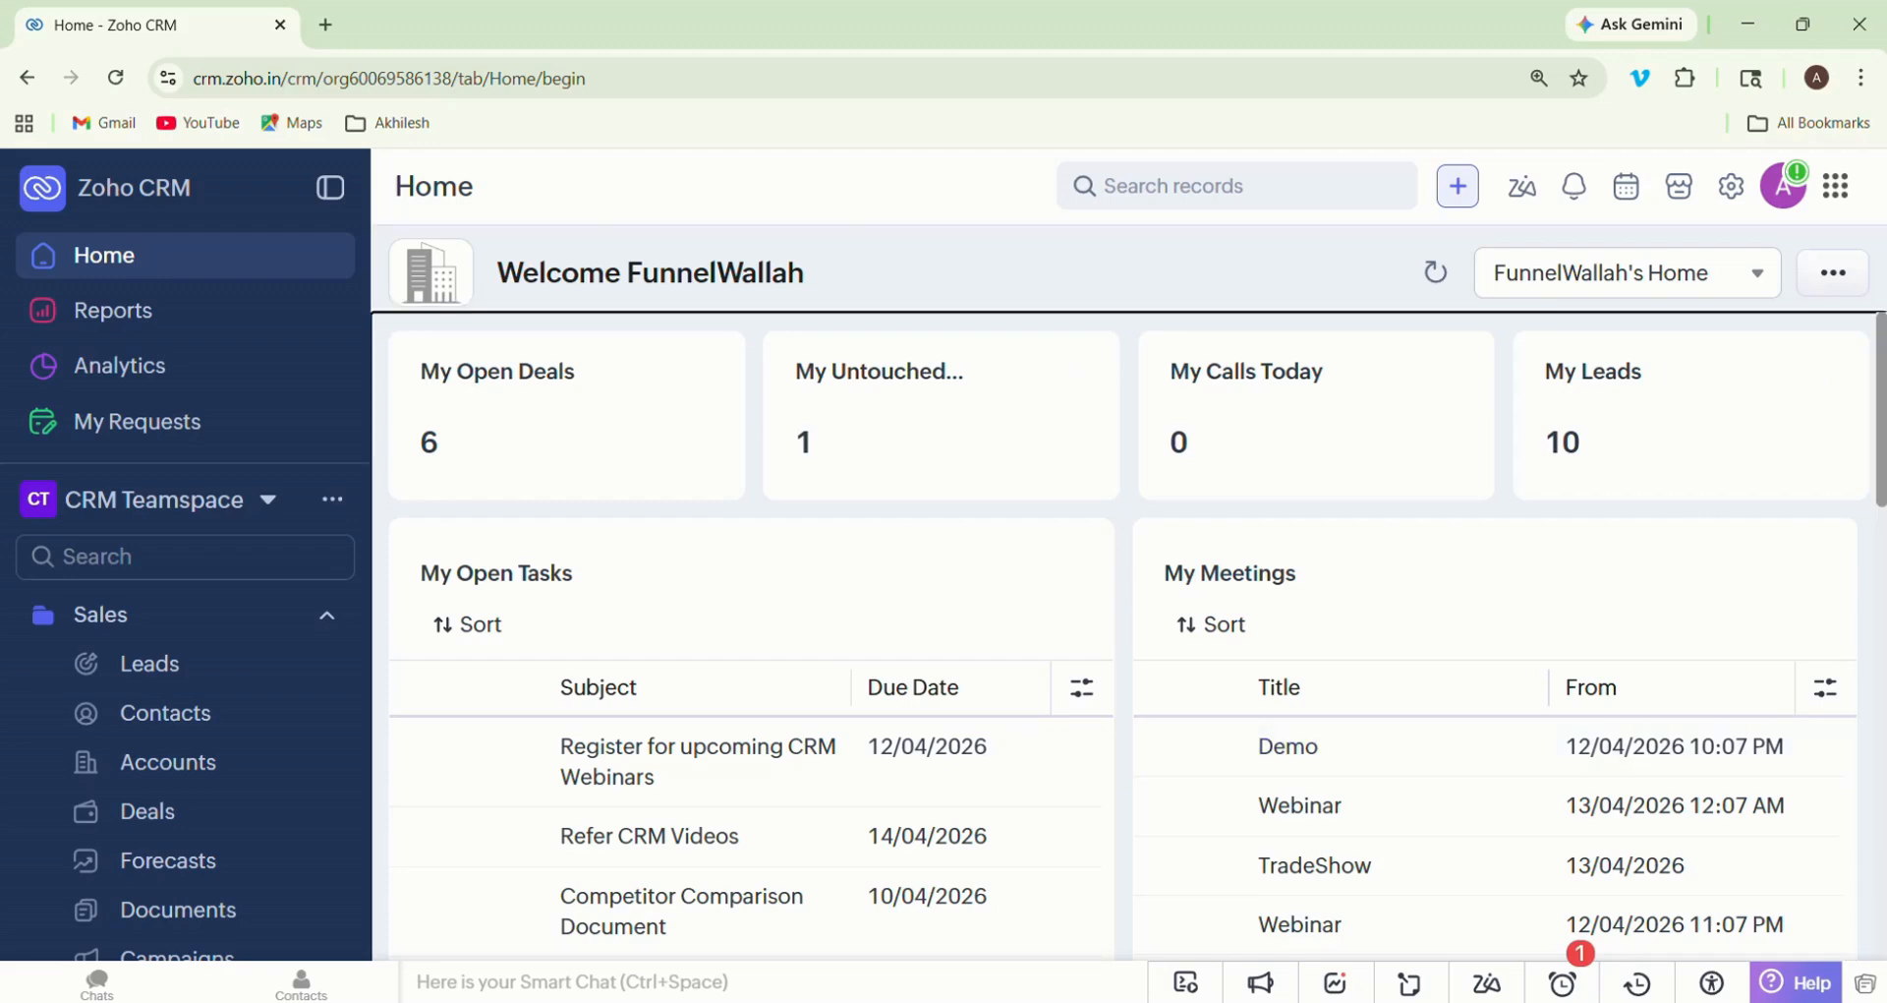
scroll(1125, 635, "down", 5)
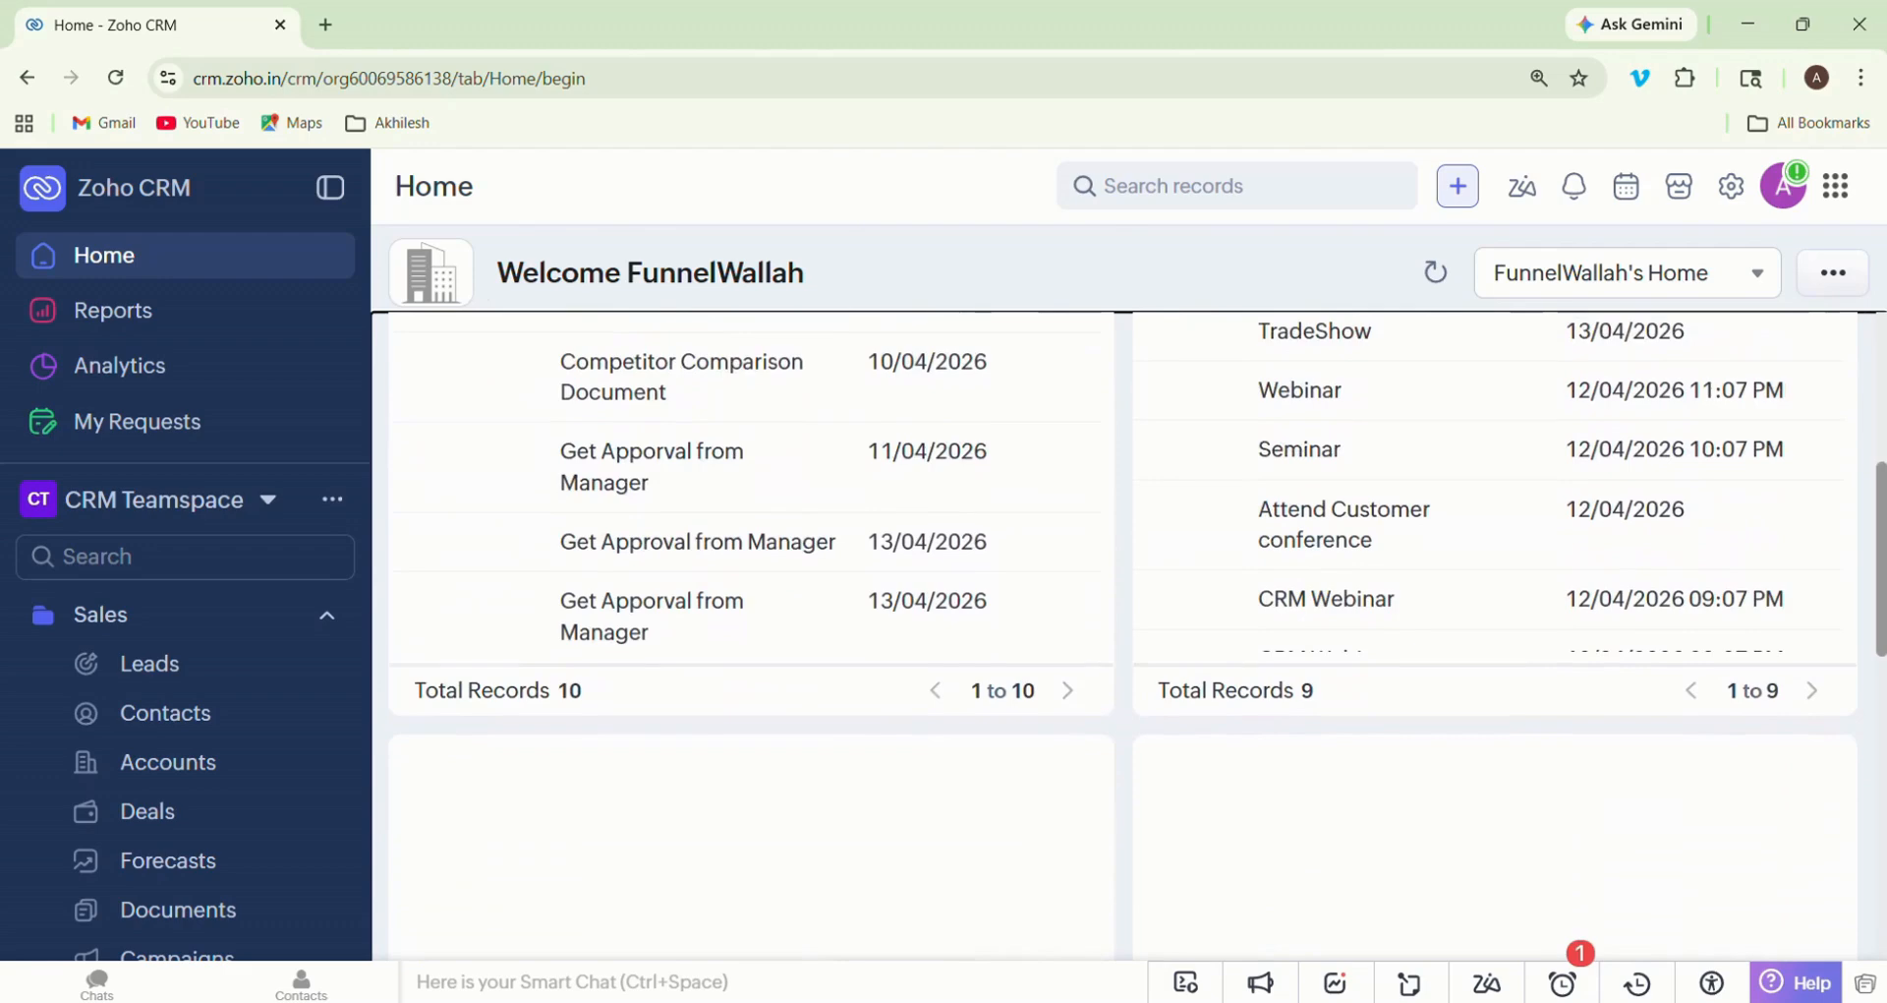
scroll(1125, 635, "down", 4)
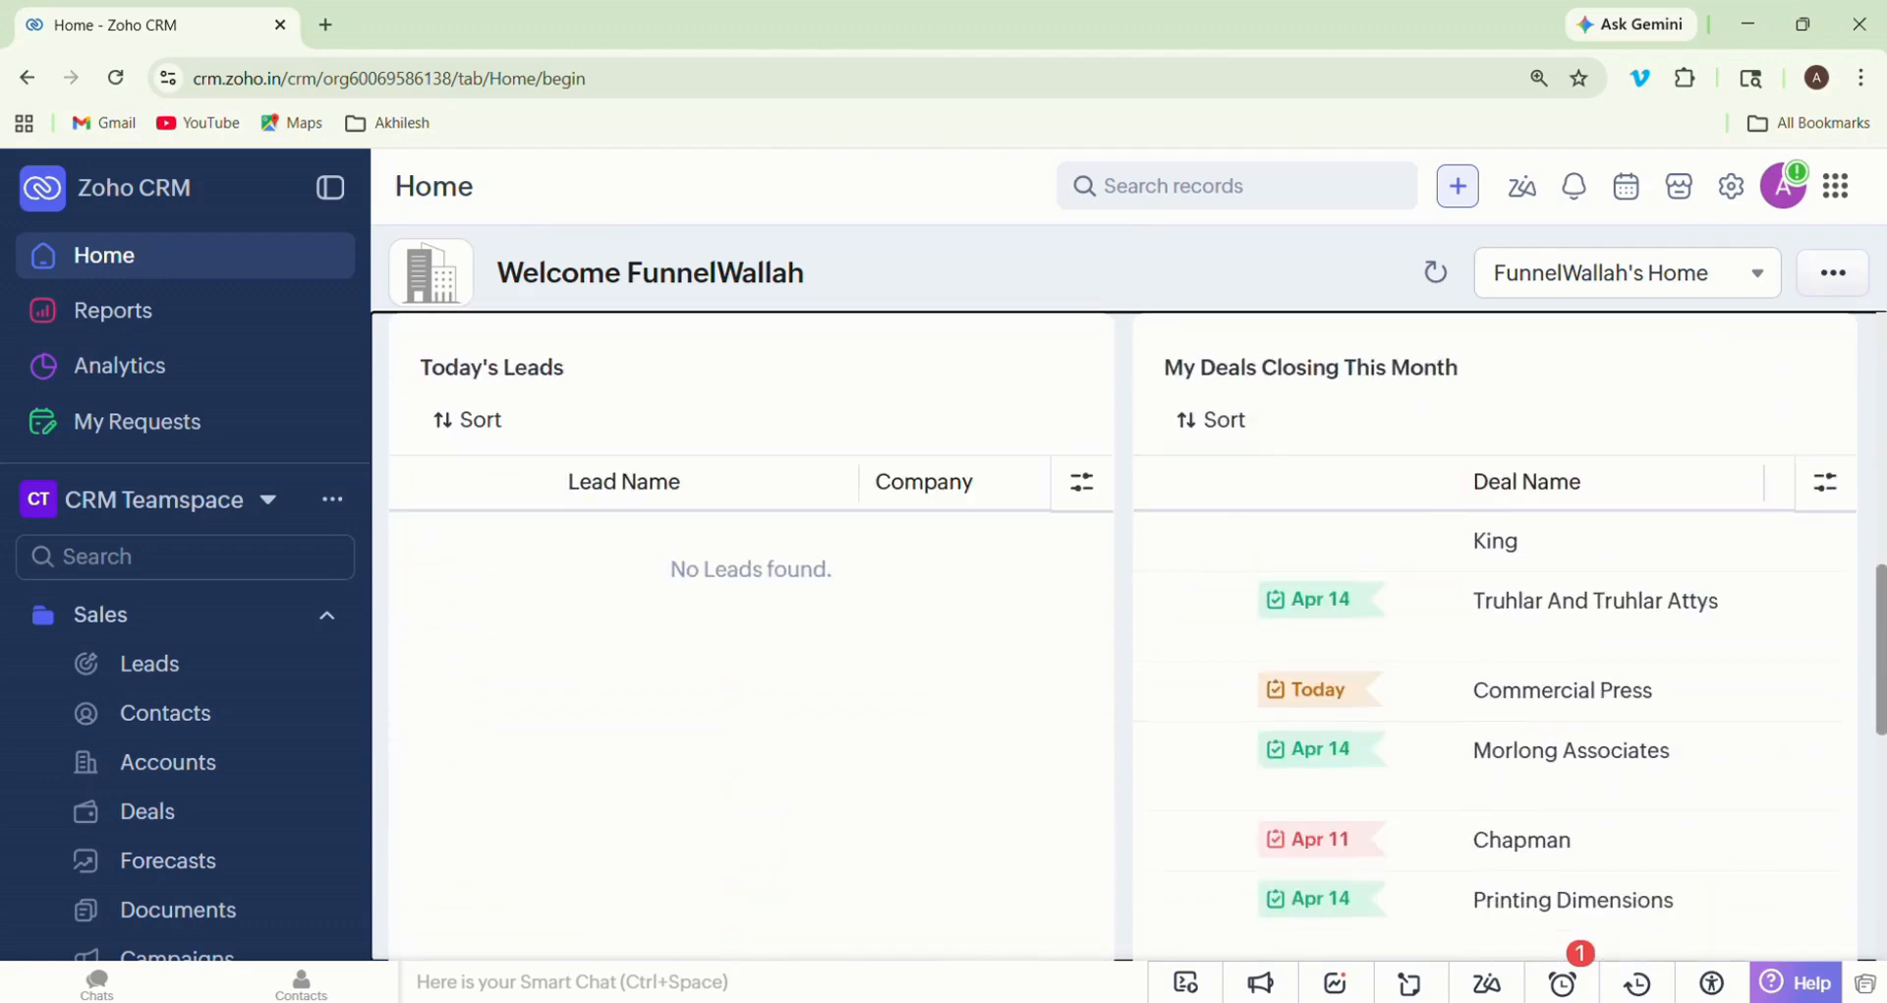
scroll(1125, 635, "up", 1)
scroll(1125, 635, "down", 3)
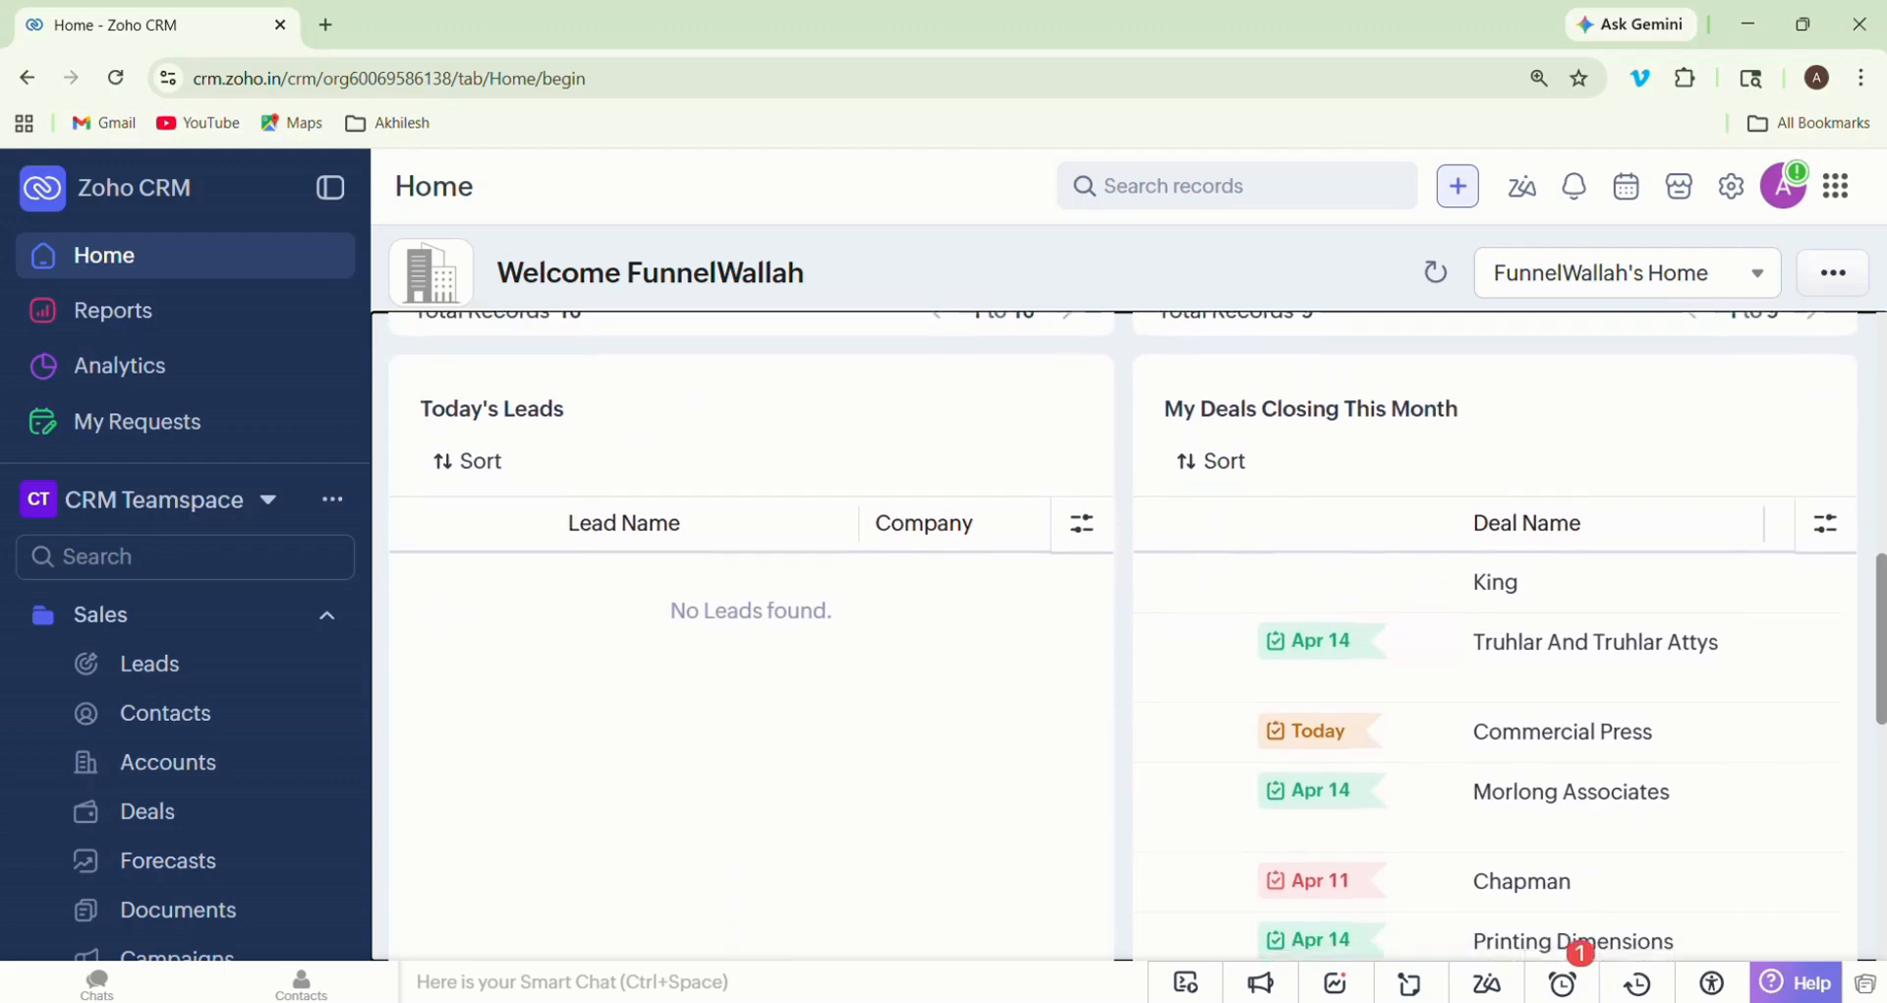
scroll(1124, 635, "down", 1)
scroll(1125, 635, "up", 7)
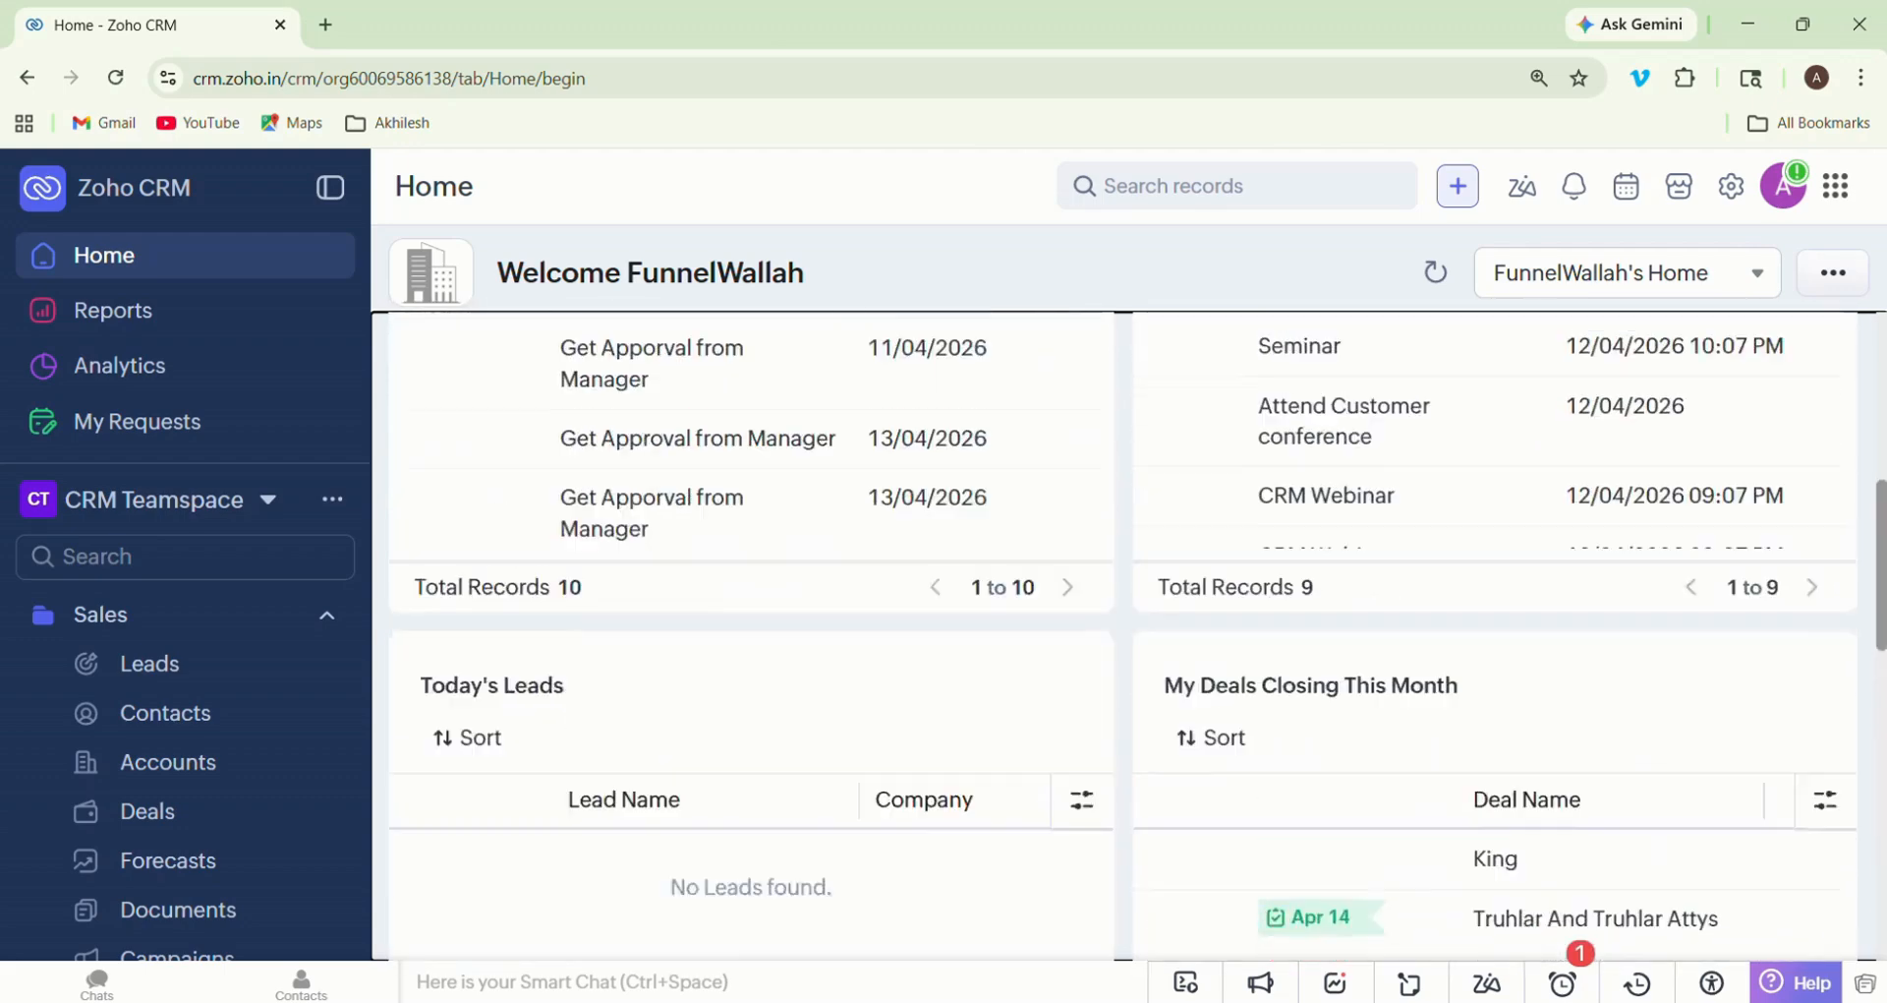
scroll(1124, 635, "up", 6)
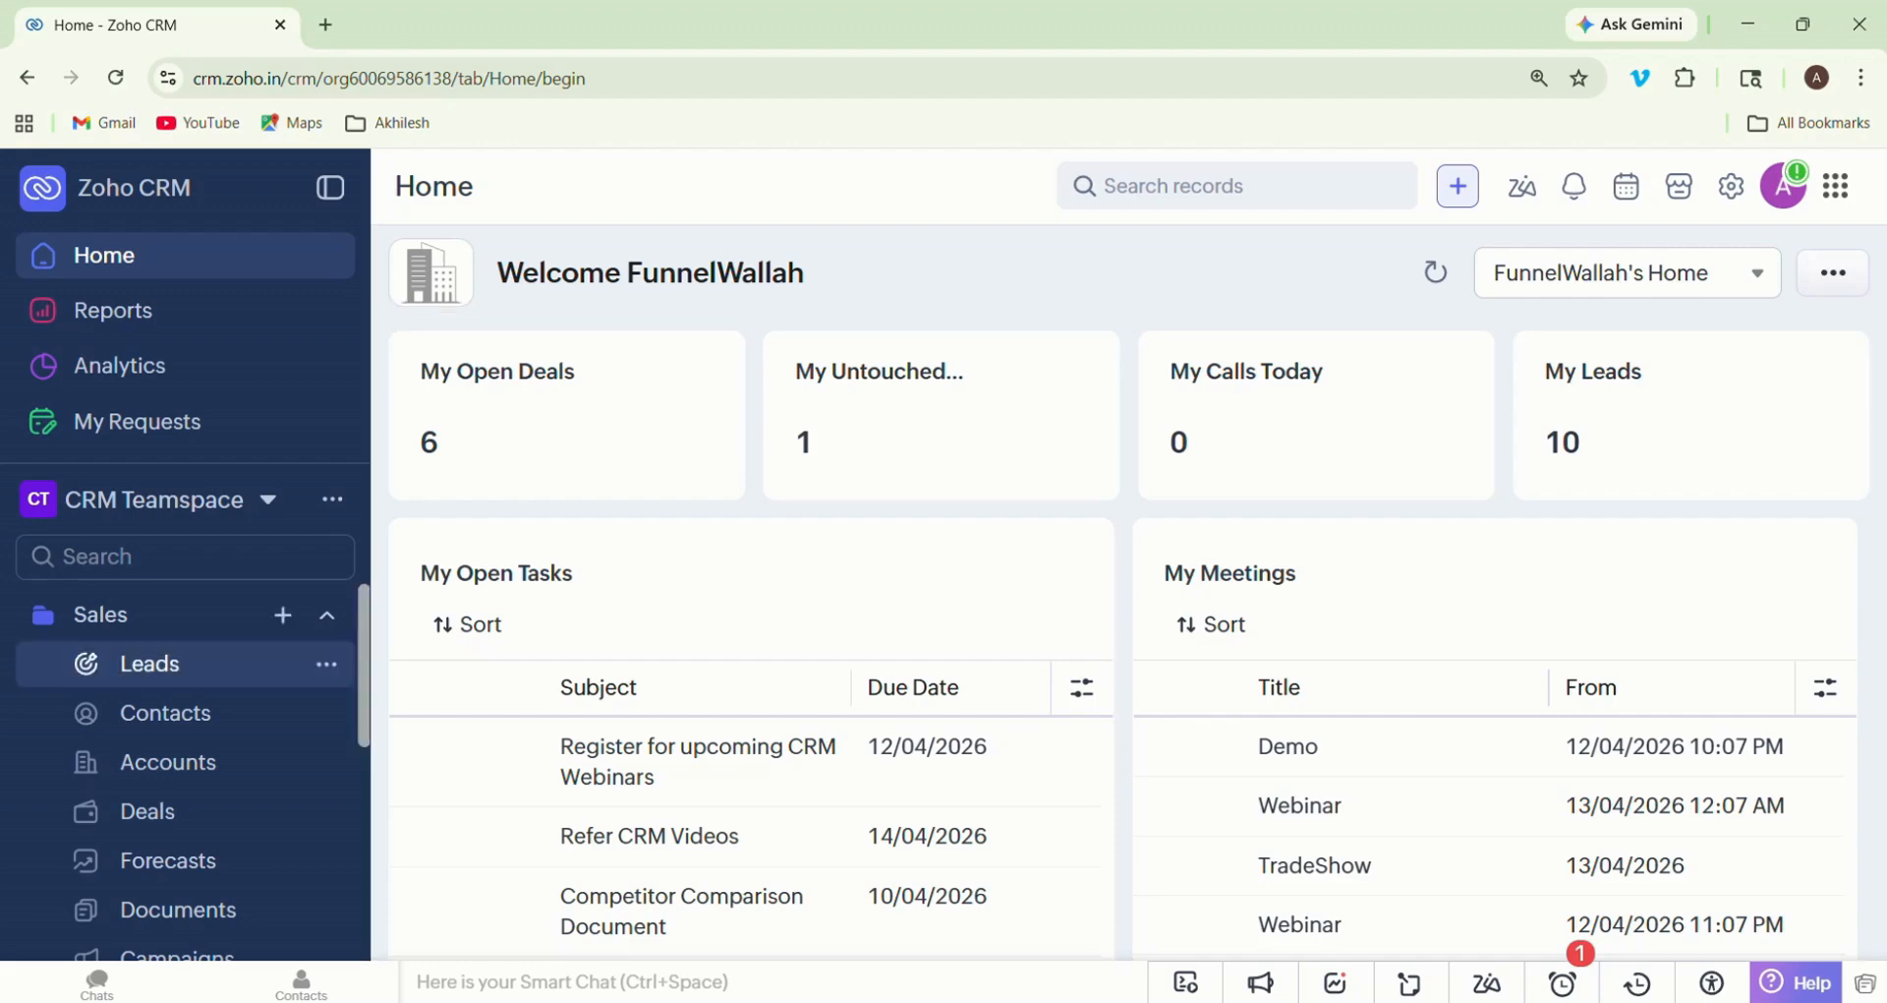
- Open the Leads module and review the lead list's columns from Lead Name through Lead Owner
left_click(150, 663)
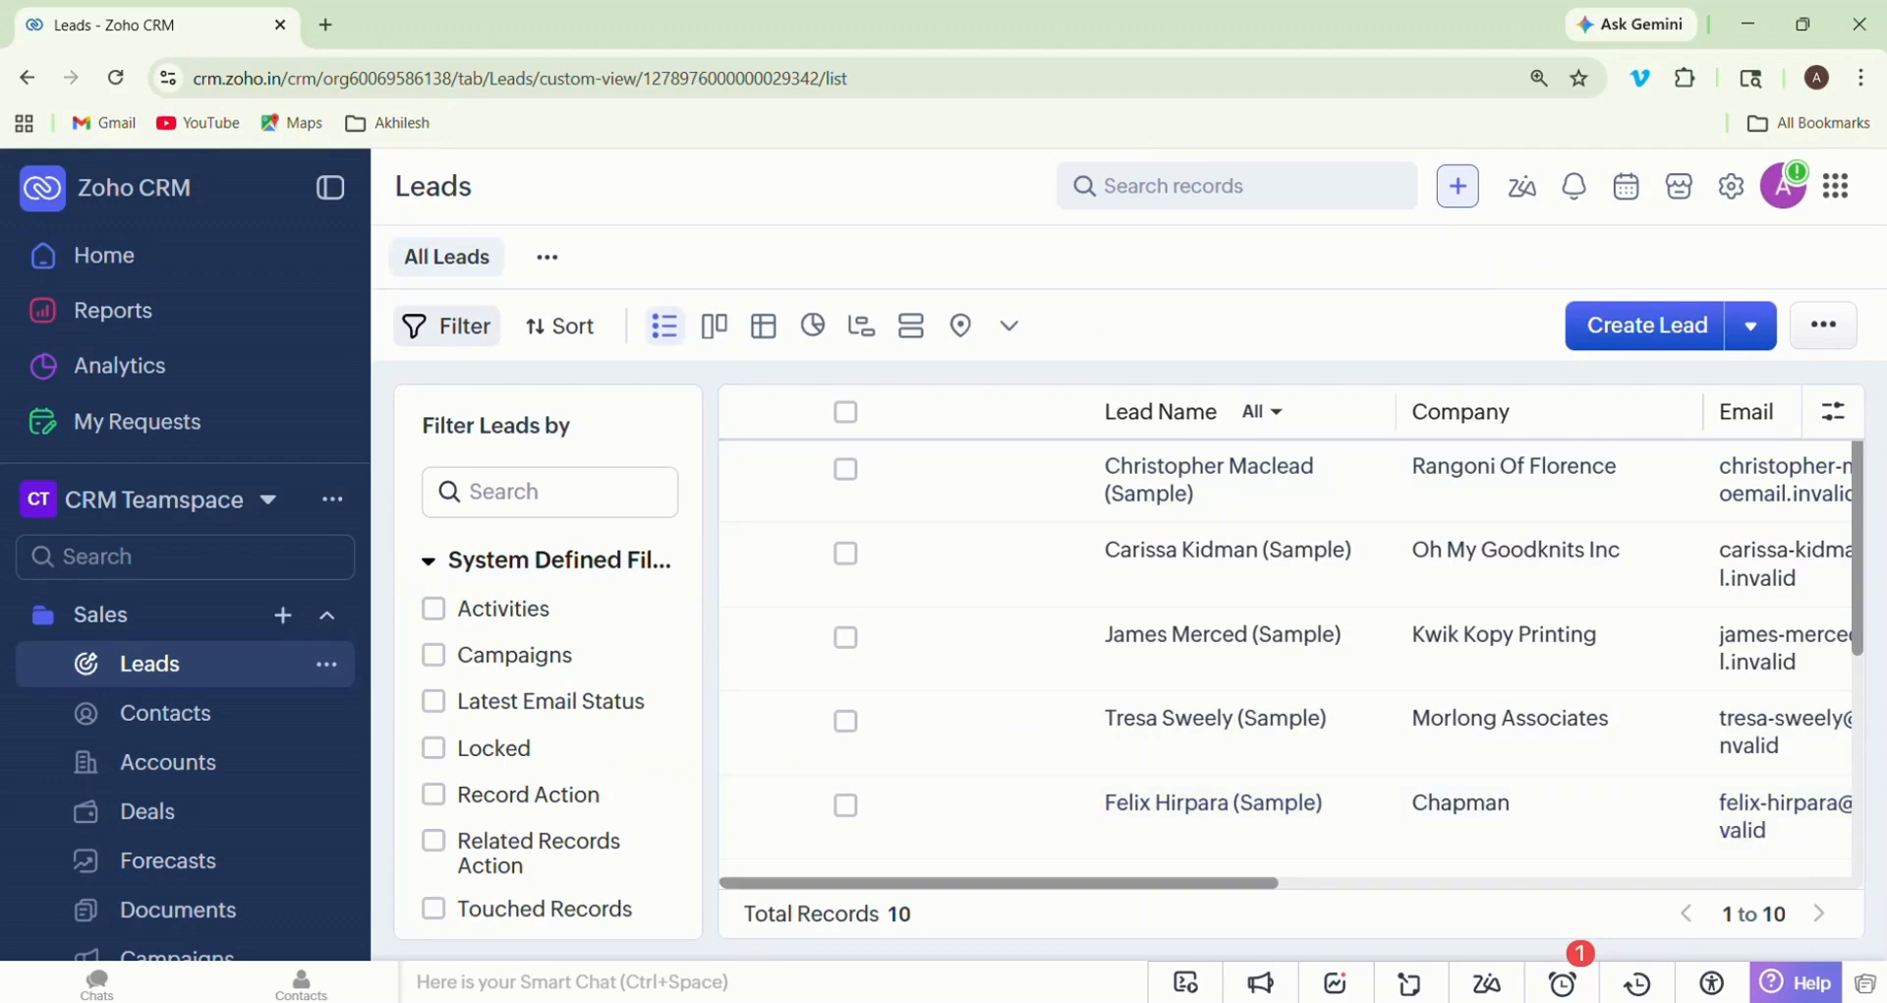
scroll(1469, 639, "right", 2)
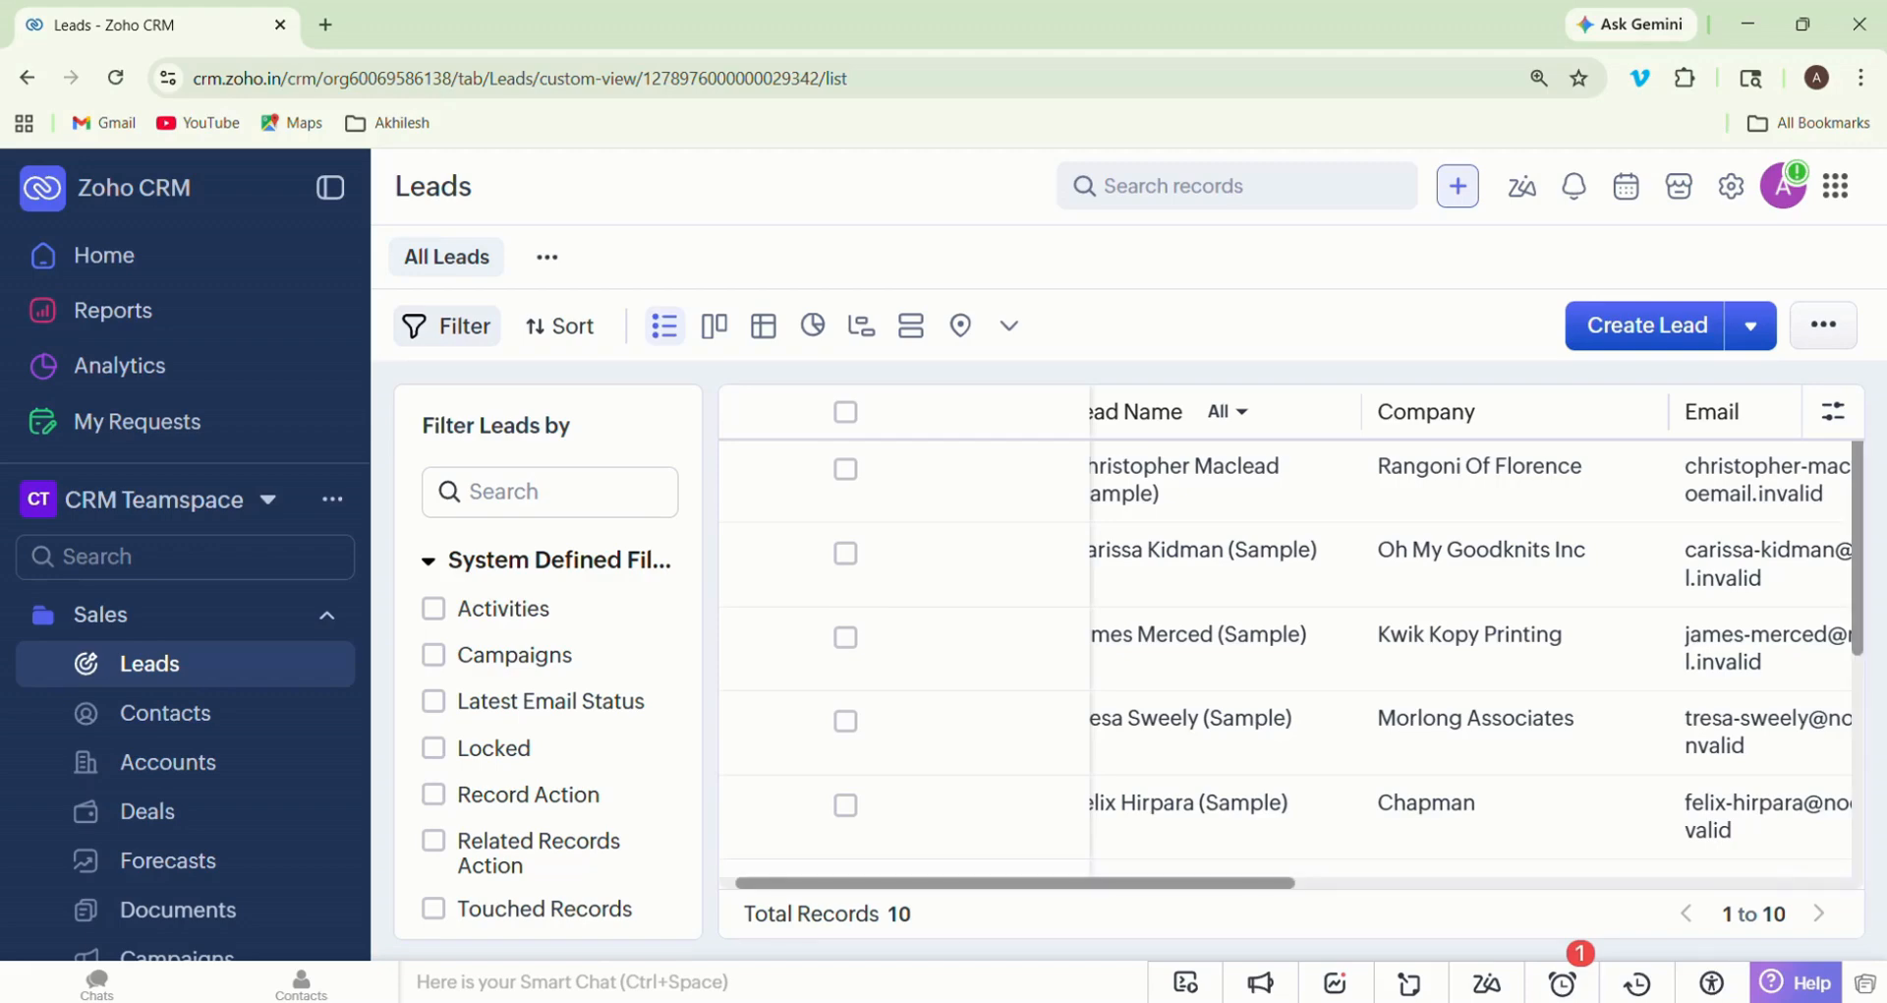
scroll(1415, 639, "right", 5)
scroll(1416, 639, "left", 5)
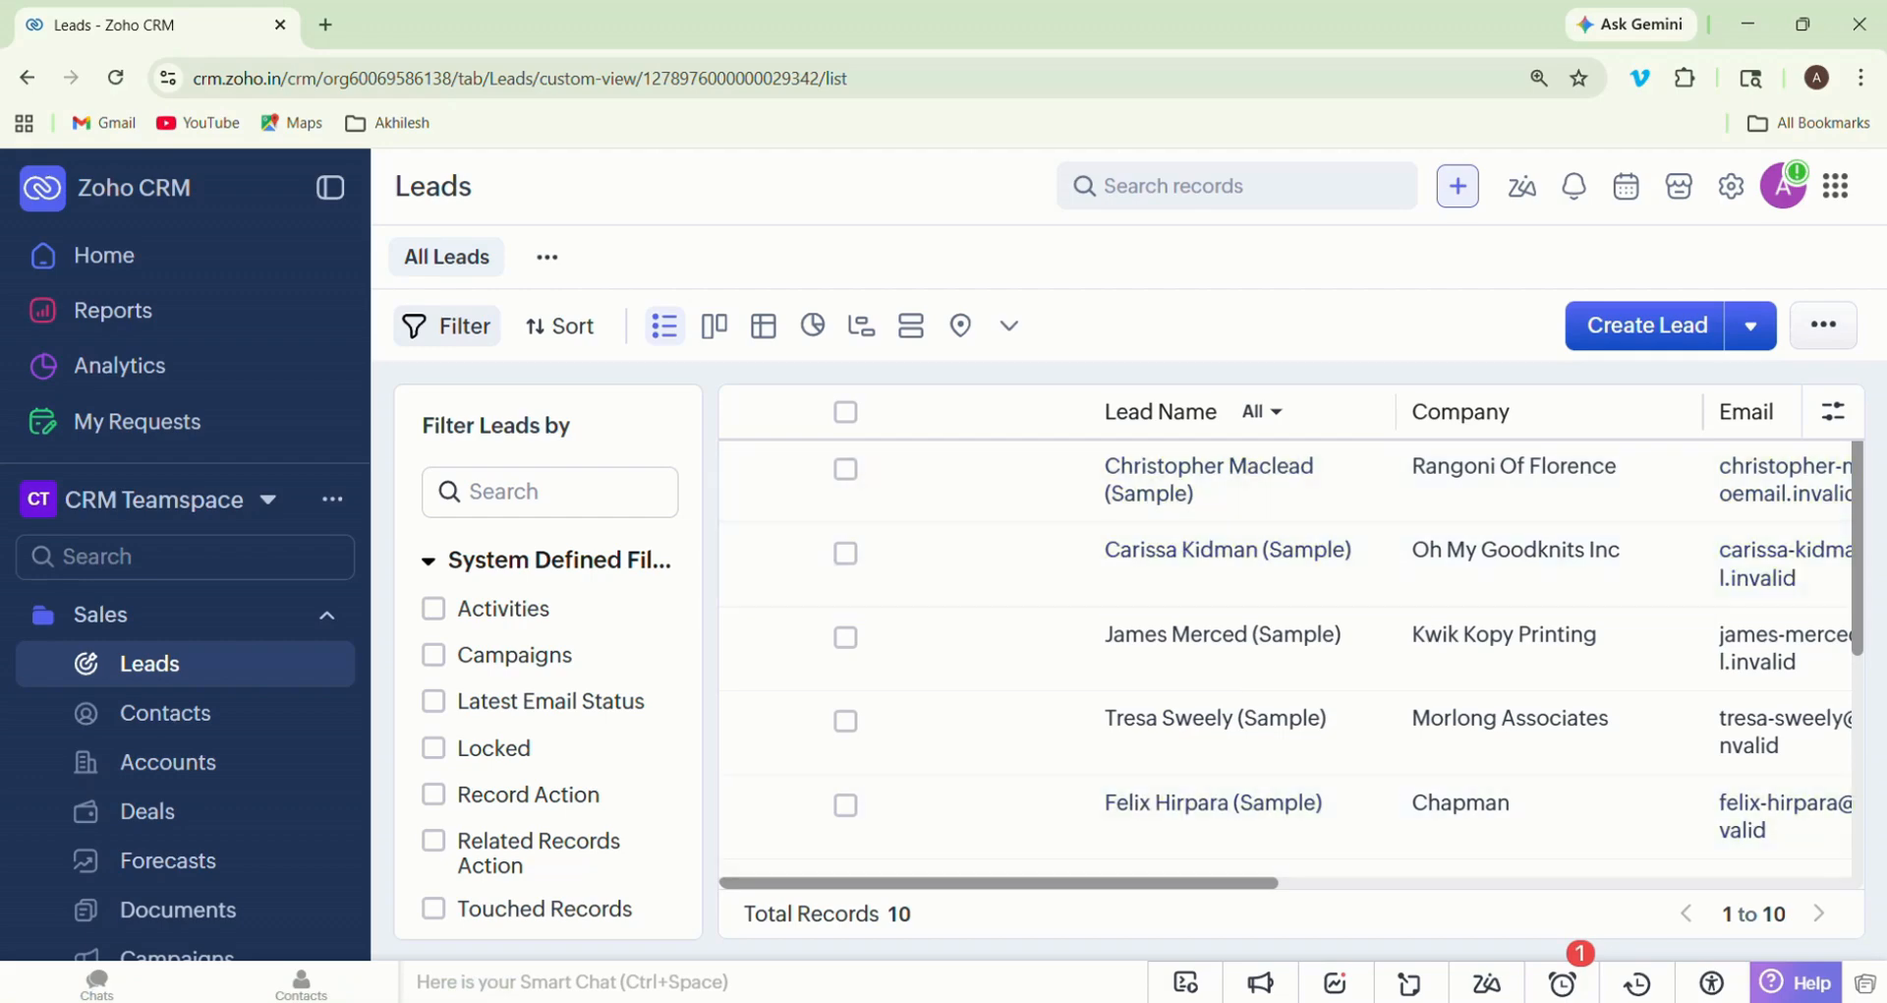
scroll(1317, 639, "right", 5)
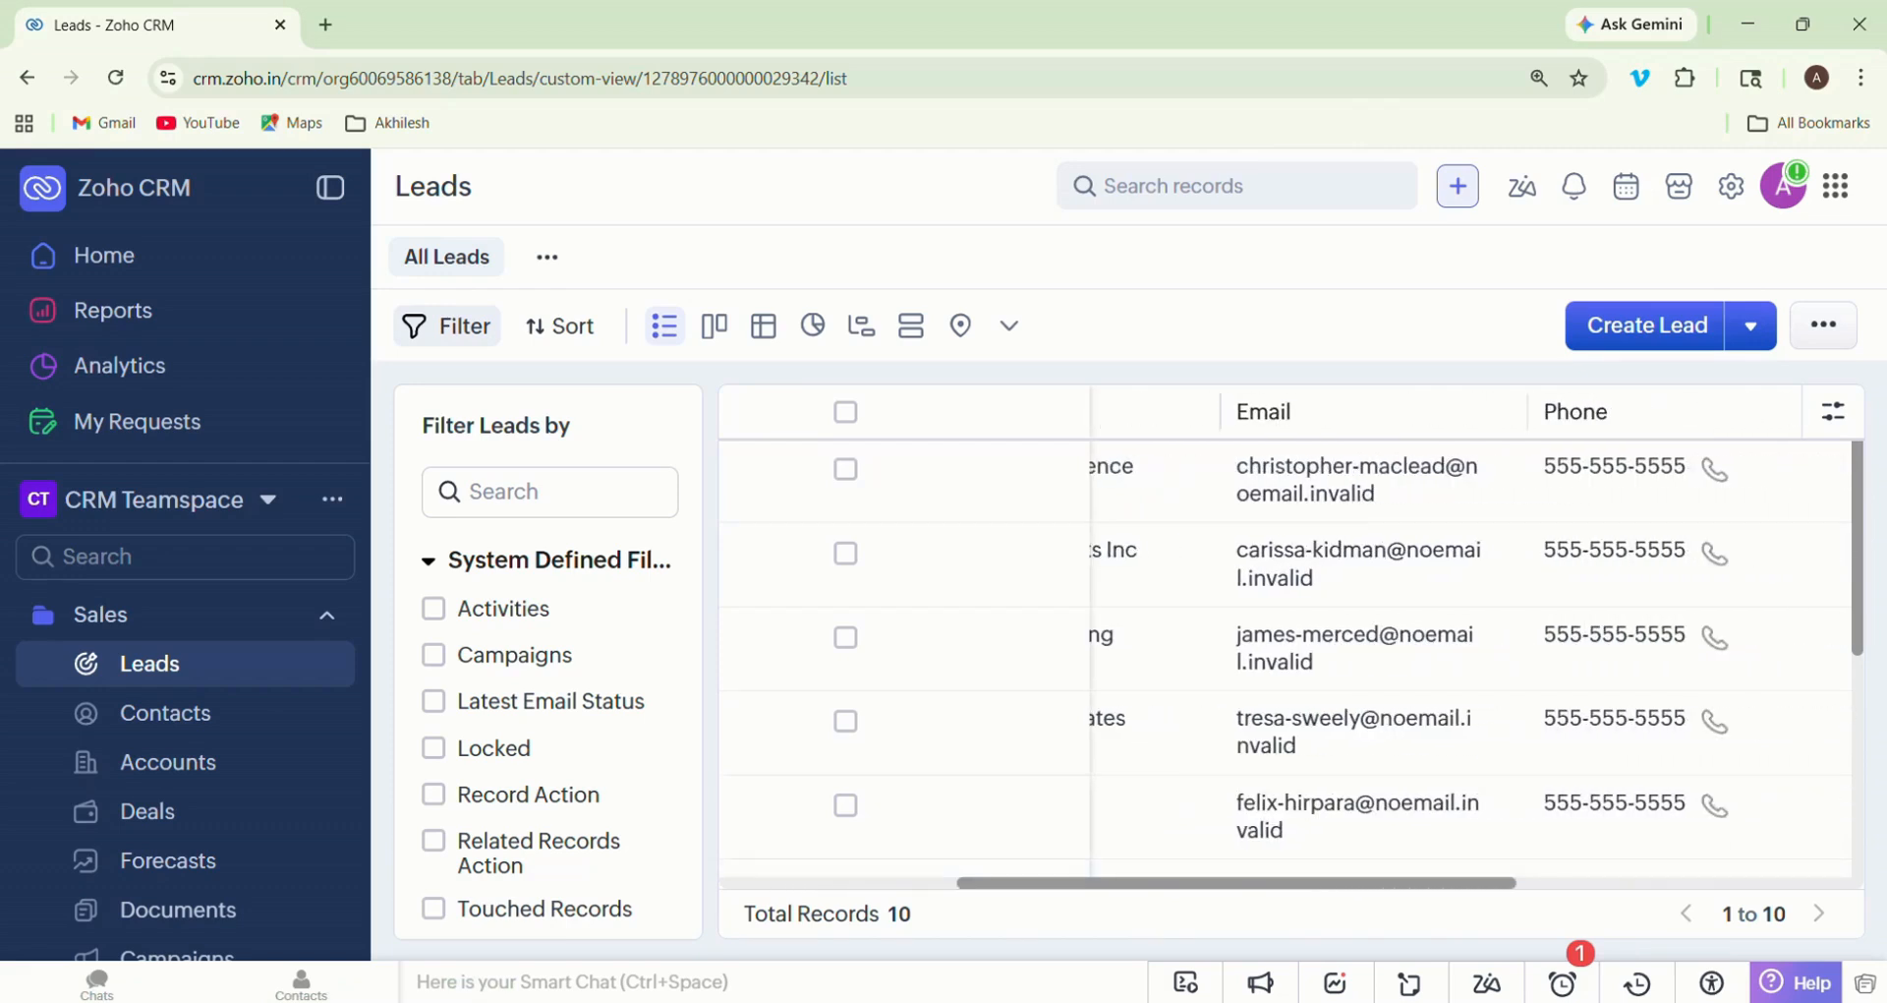
scroll(1288, 639, "right", 5)
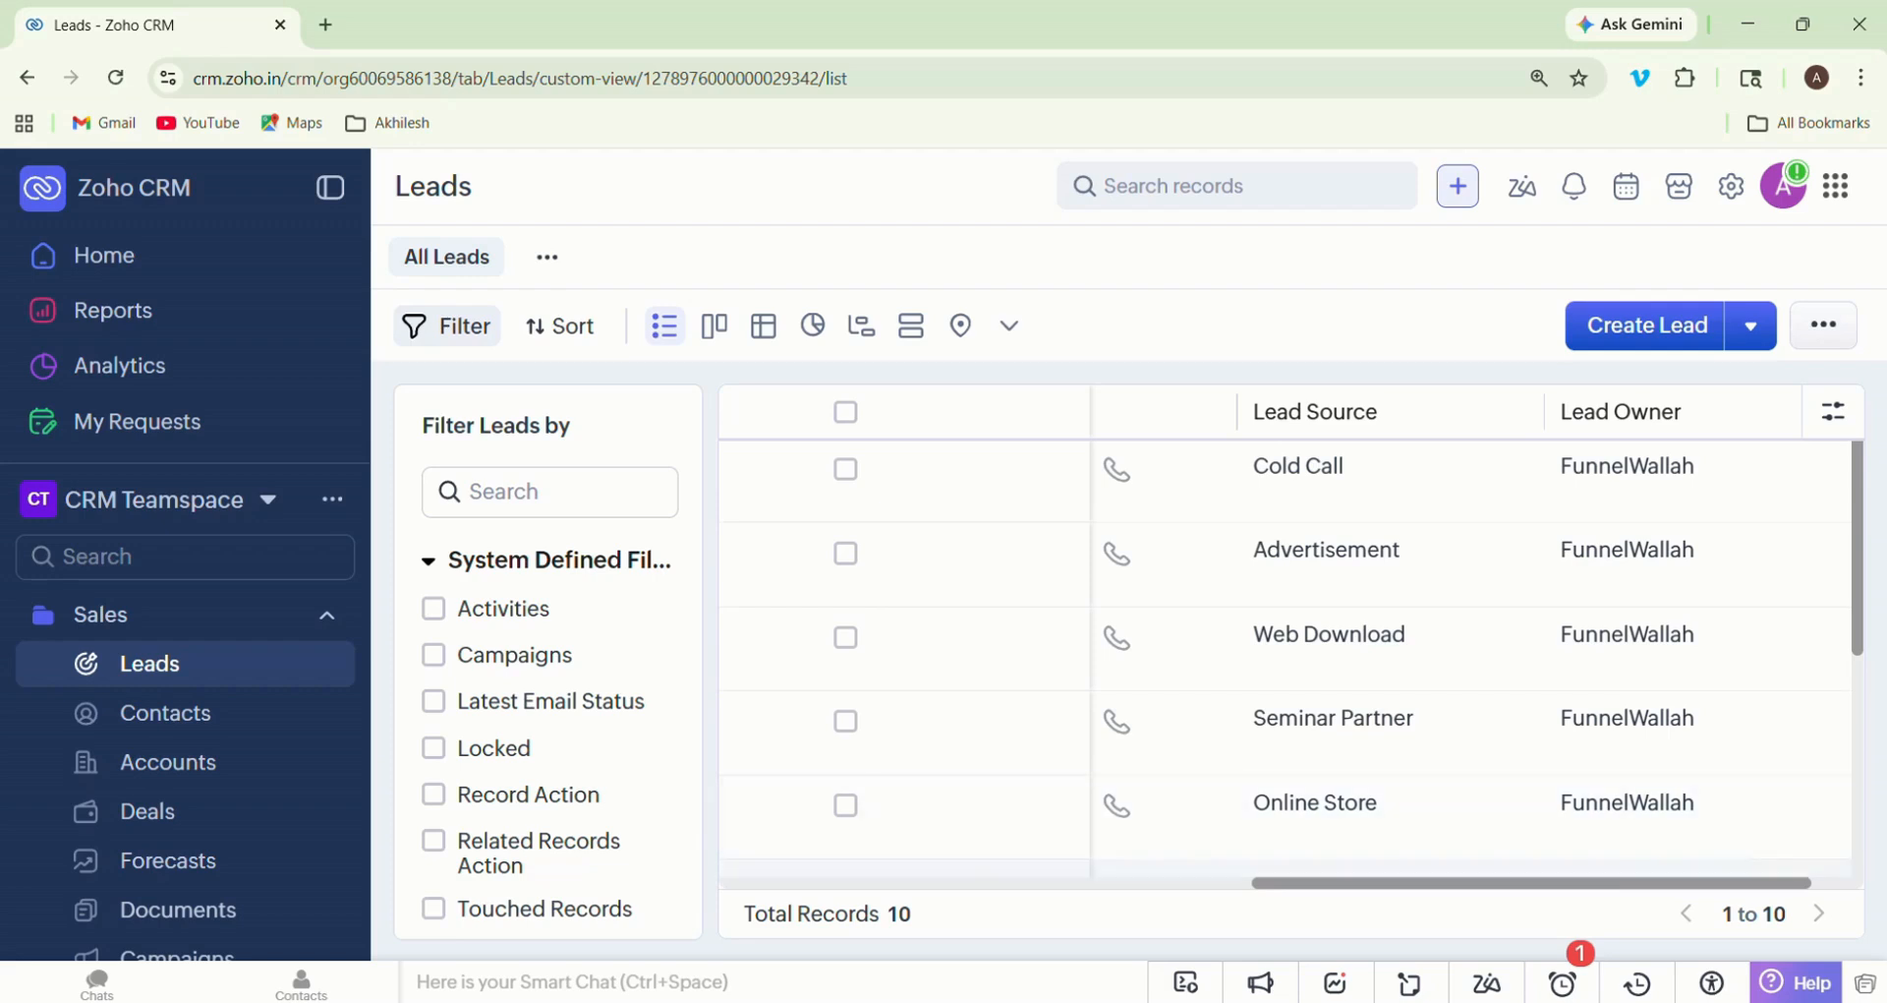
scroll(1286, 638, "left", 10)
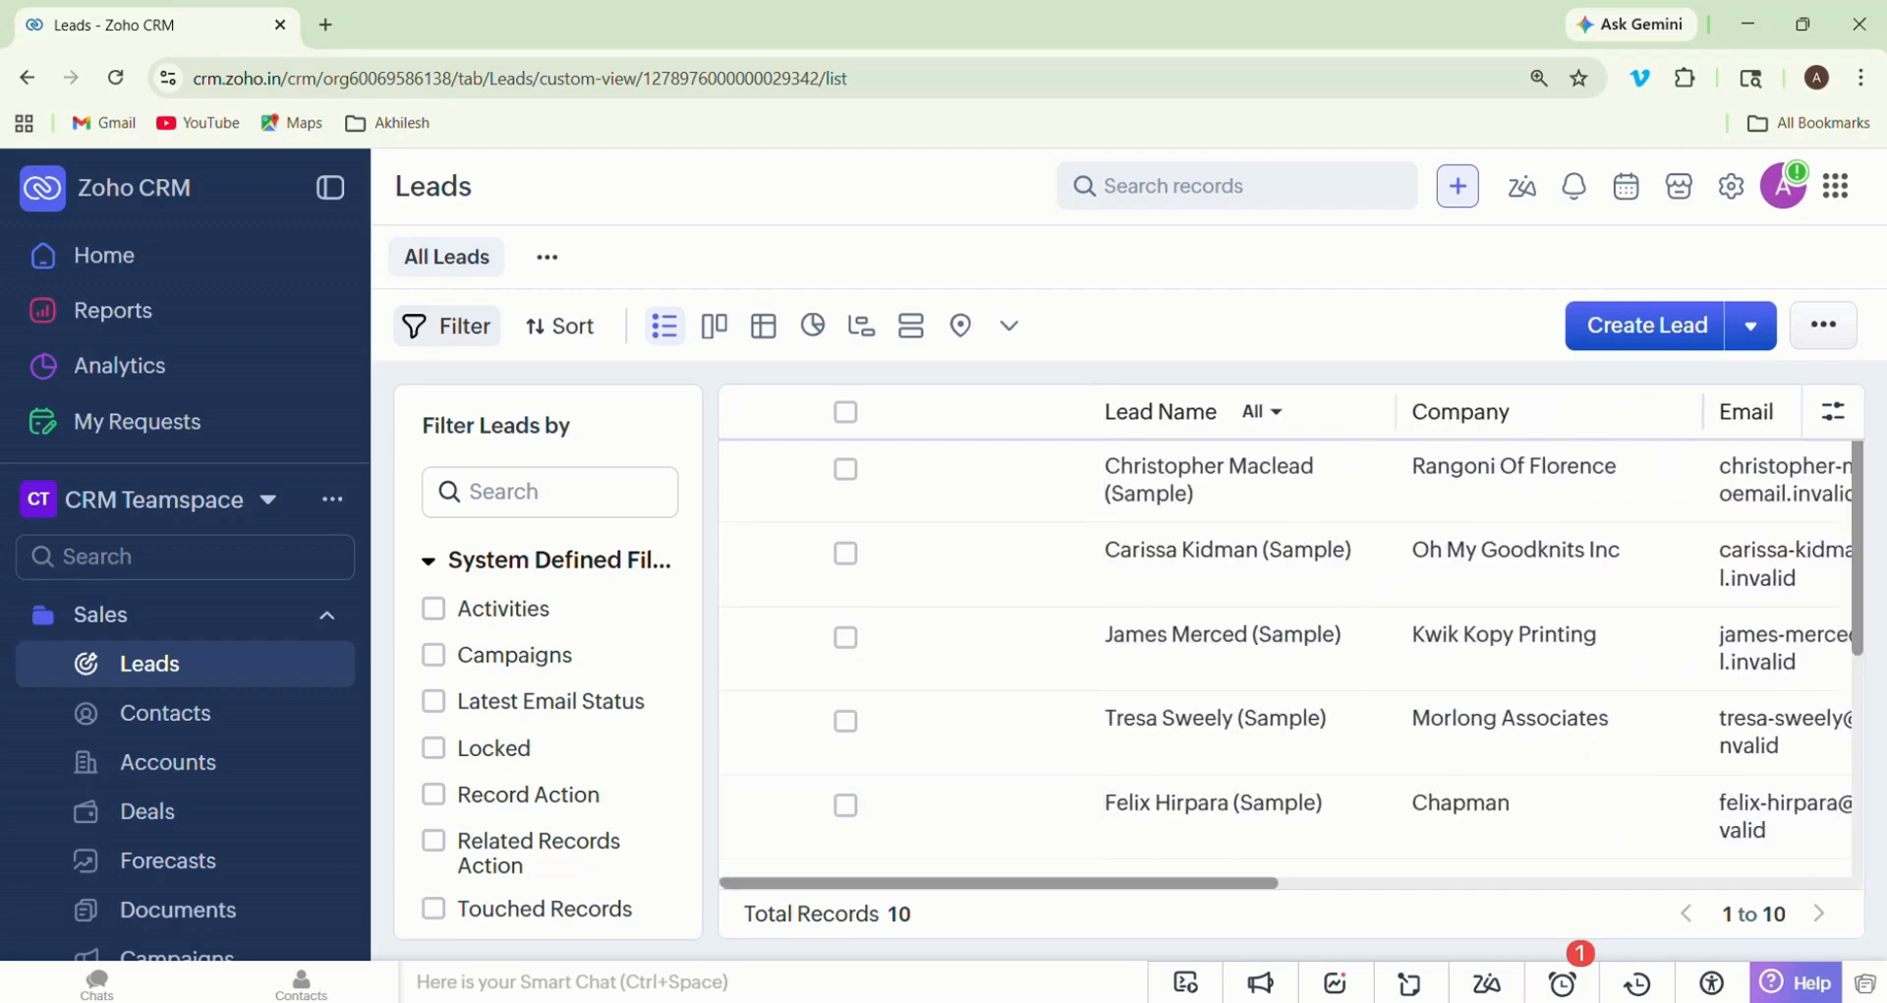
- Open the lead record belonging to Rangoni Of Florence and look through its overview details
left_click(1209, 466)
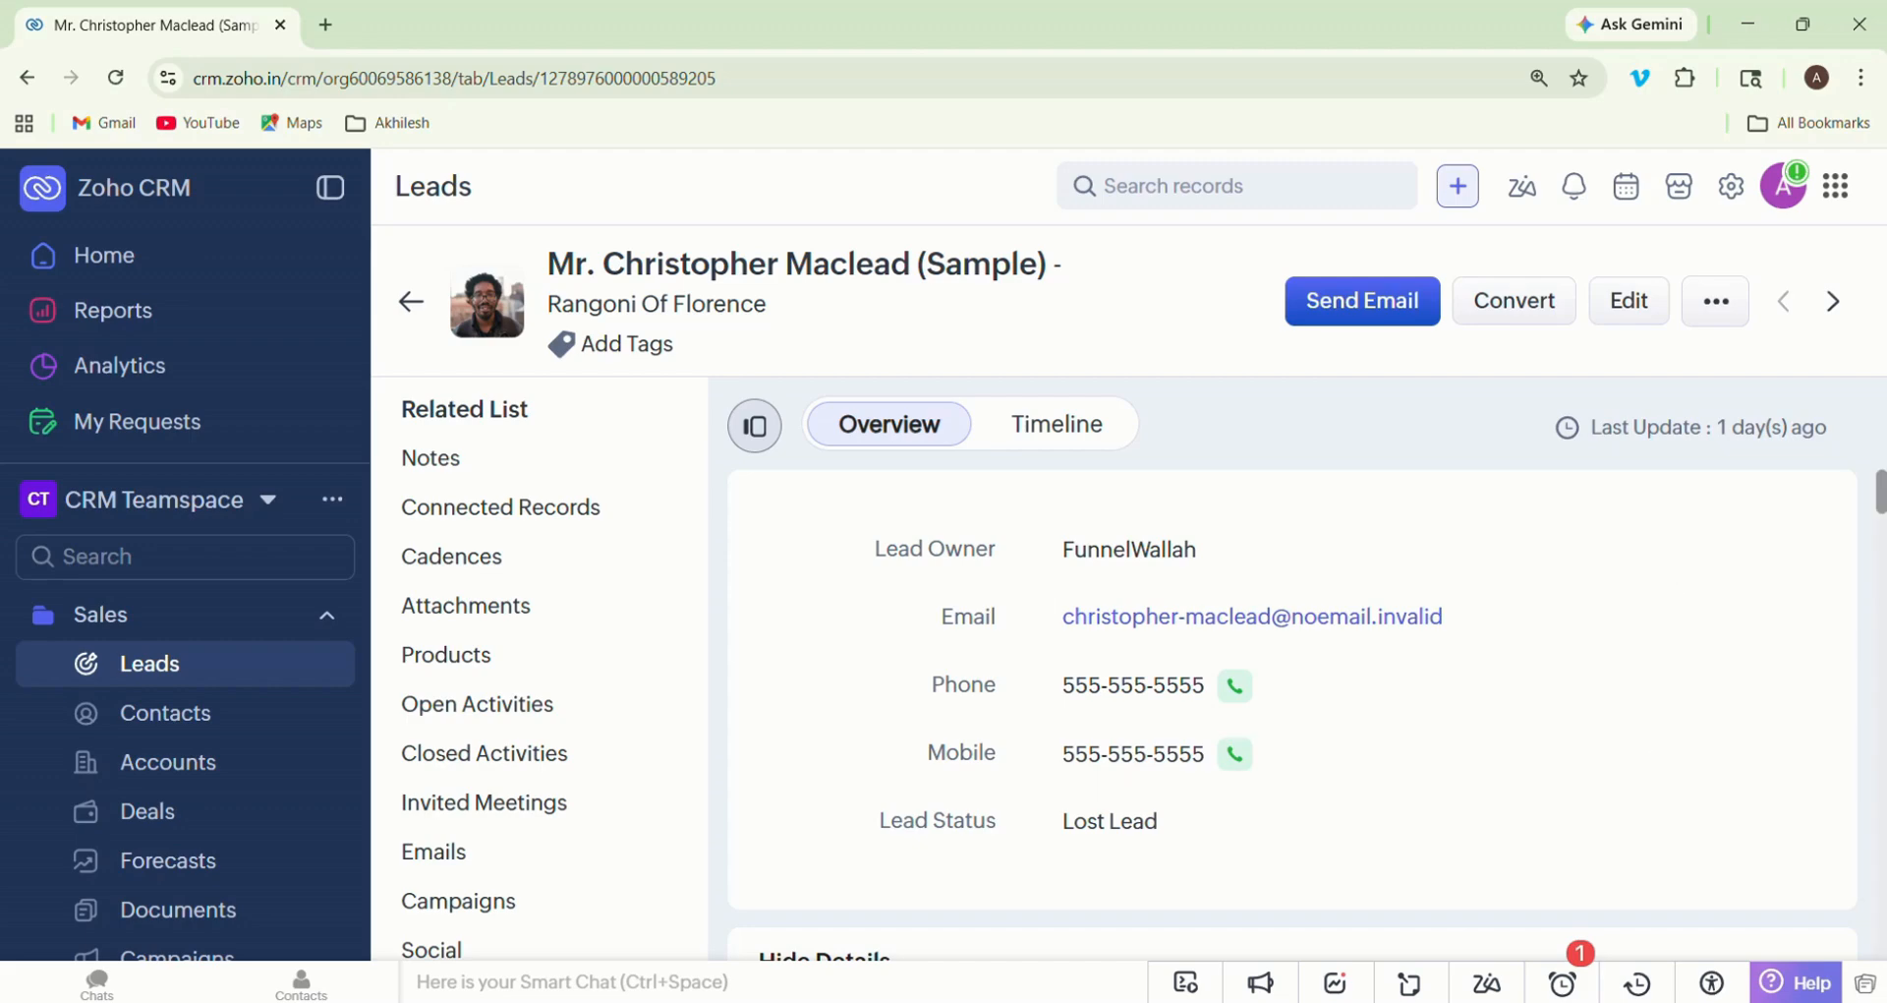
scroll(1292, 718, "down", 6)
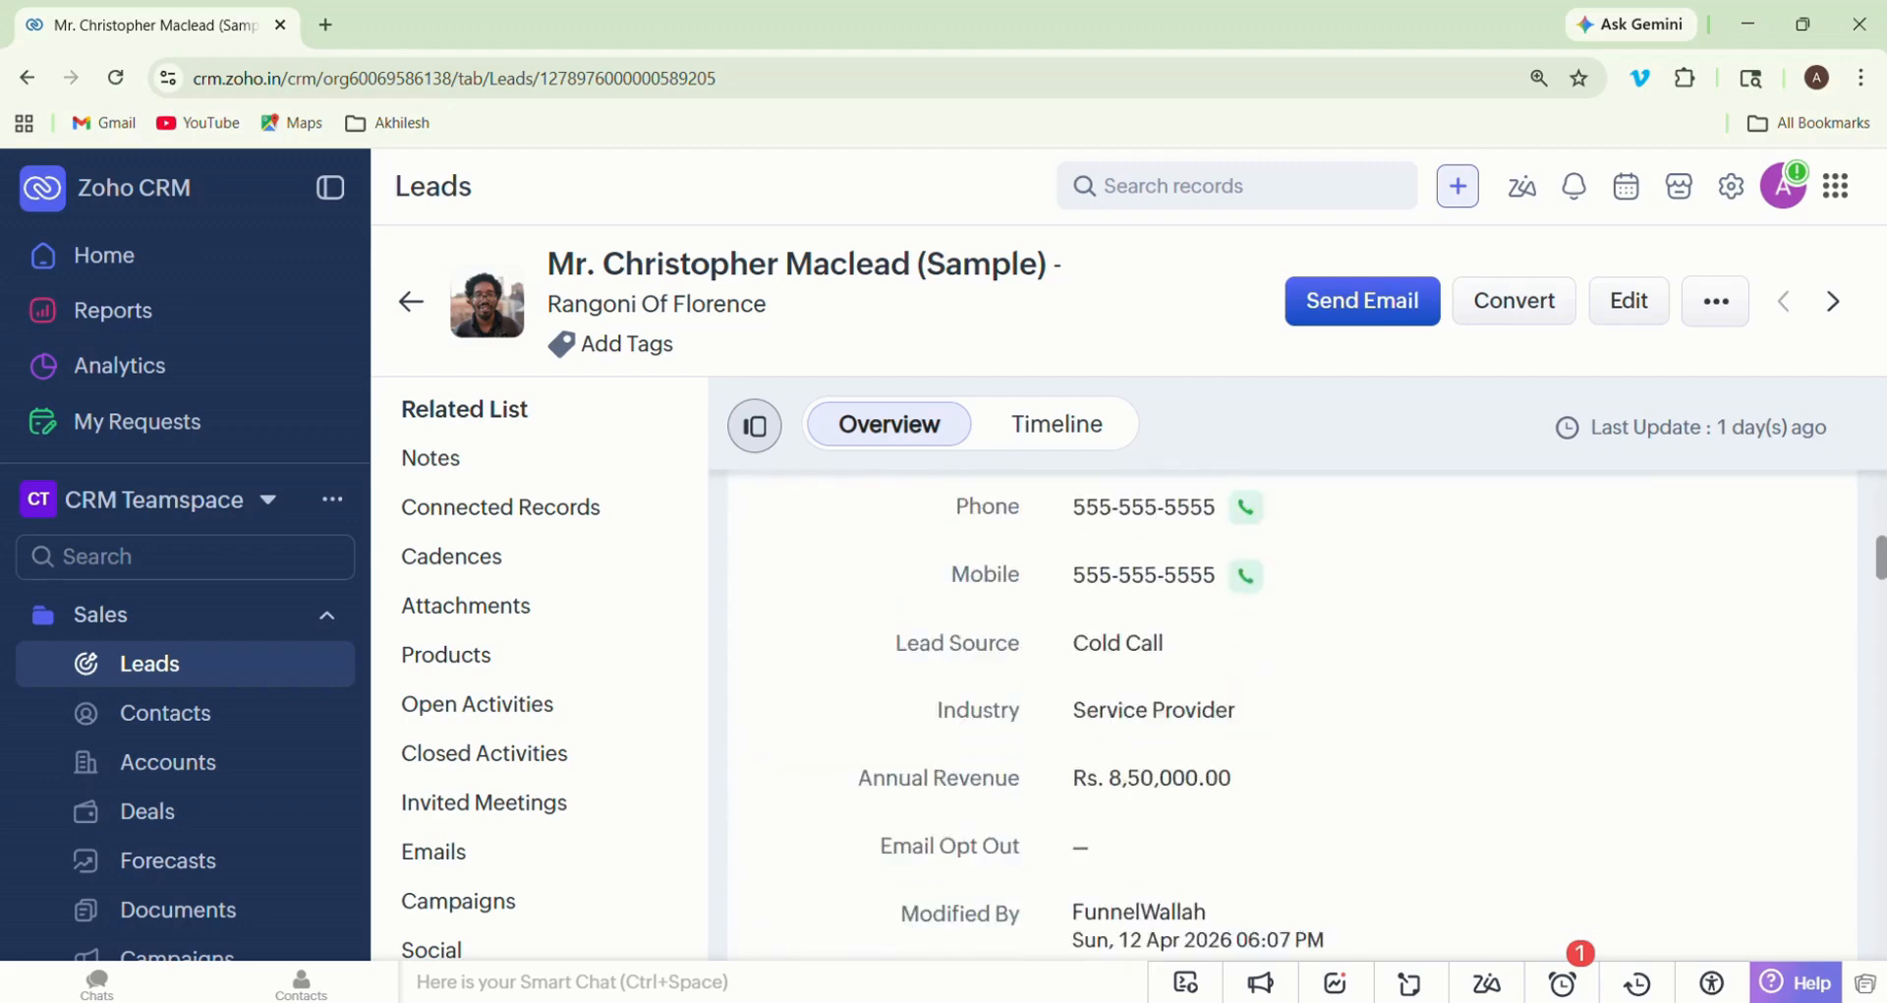
scroll(1293, 717, "up", 6)
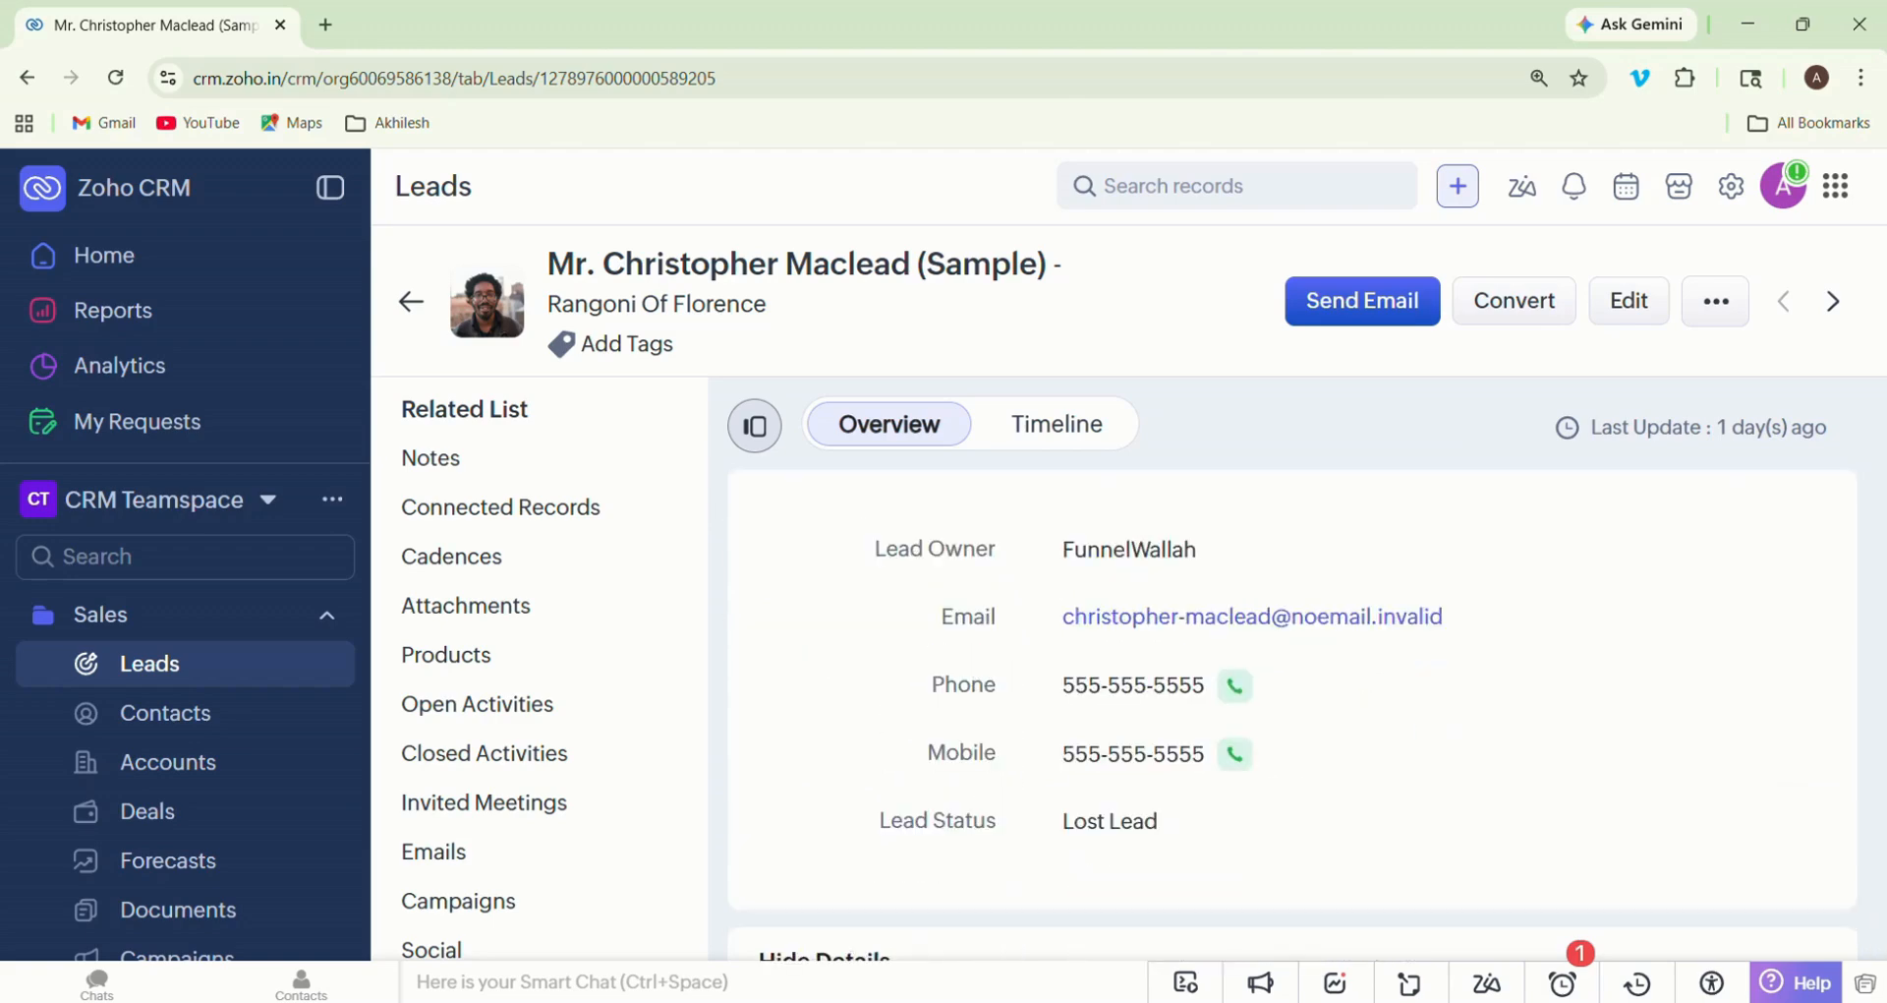
- Set the browser zoom to 100% and examine the lead's detailed information down to the address section
left_click(1861, 77)
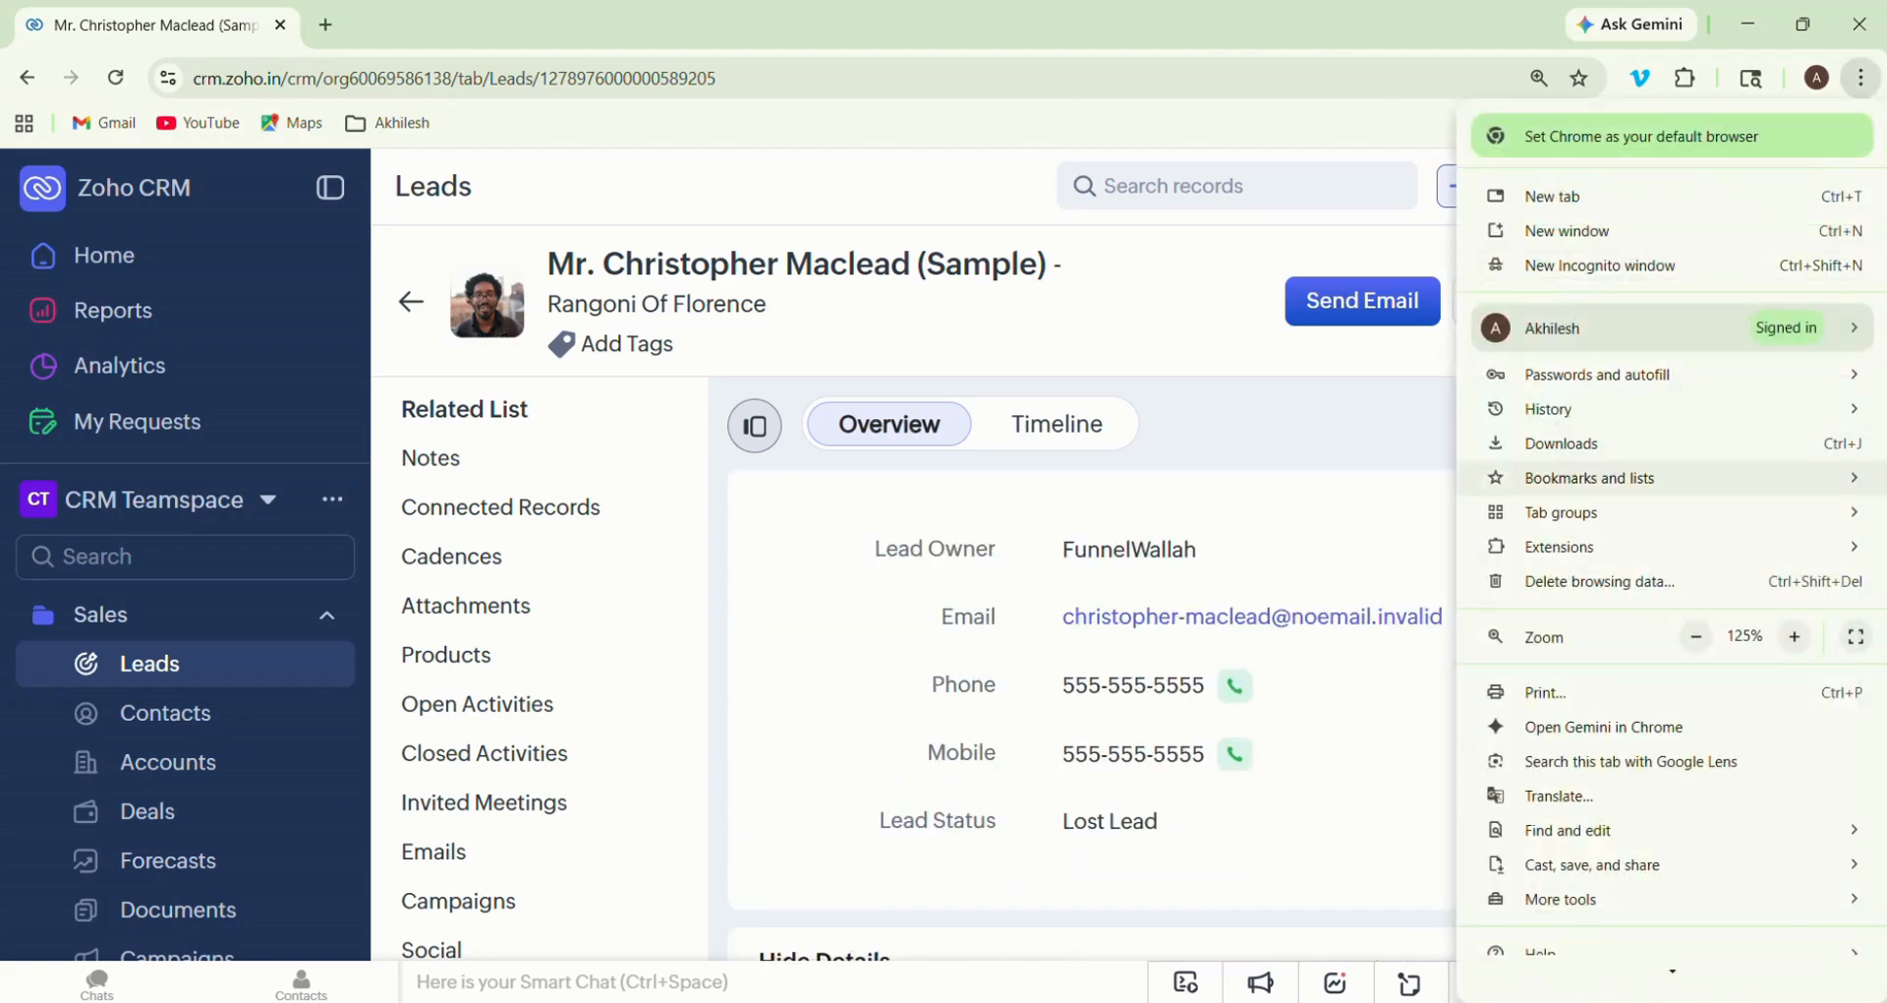
left_click(1695, 636)
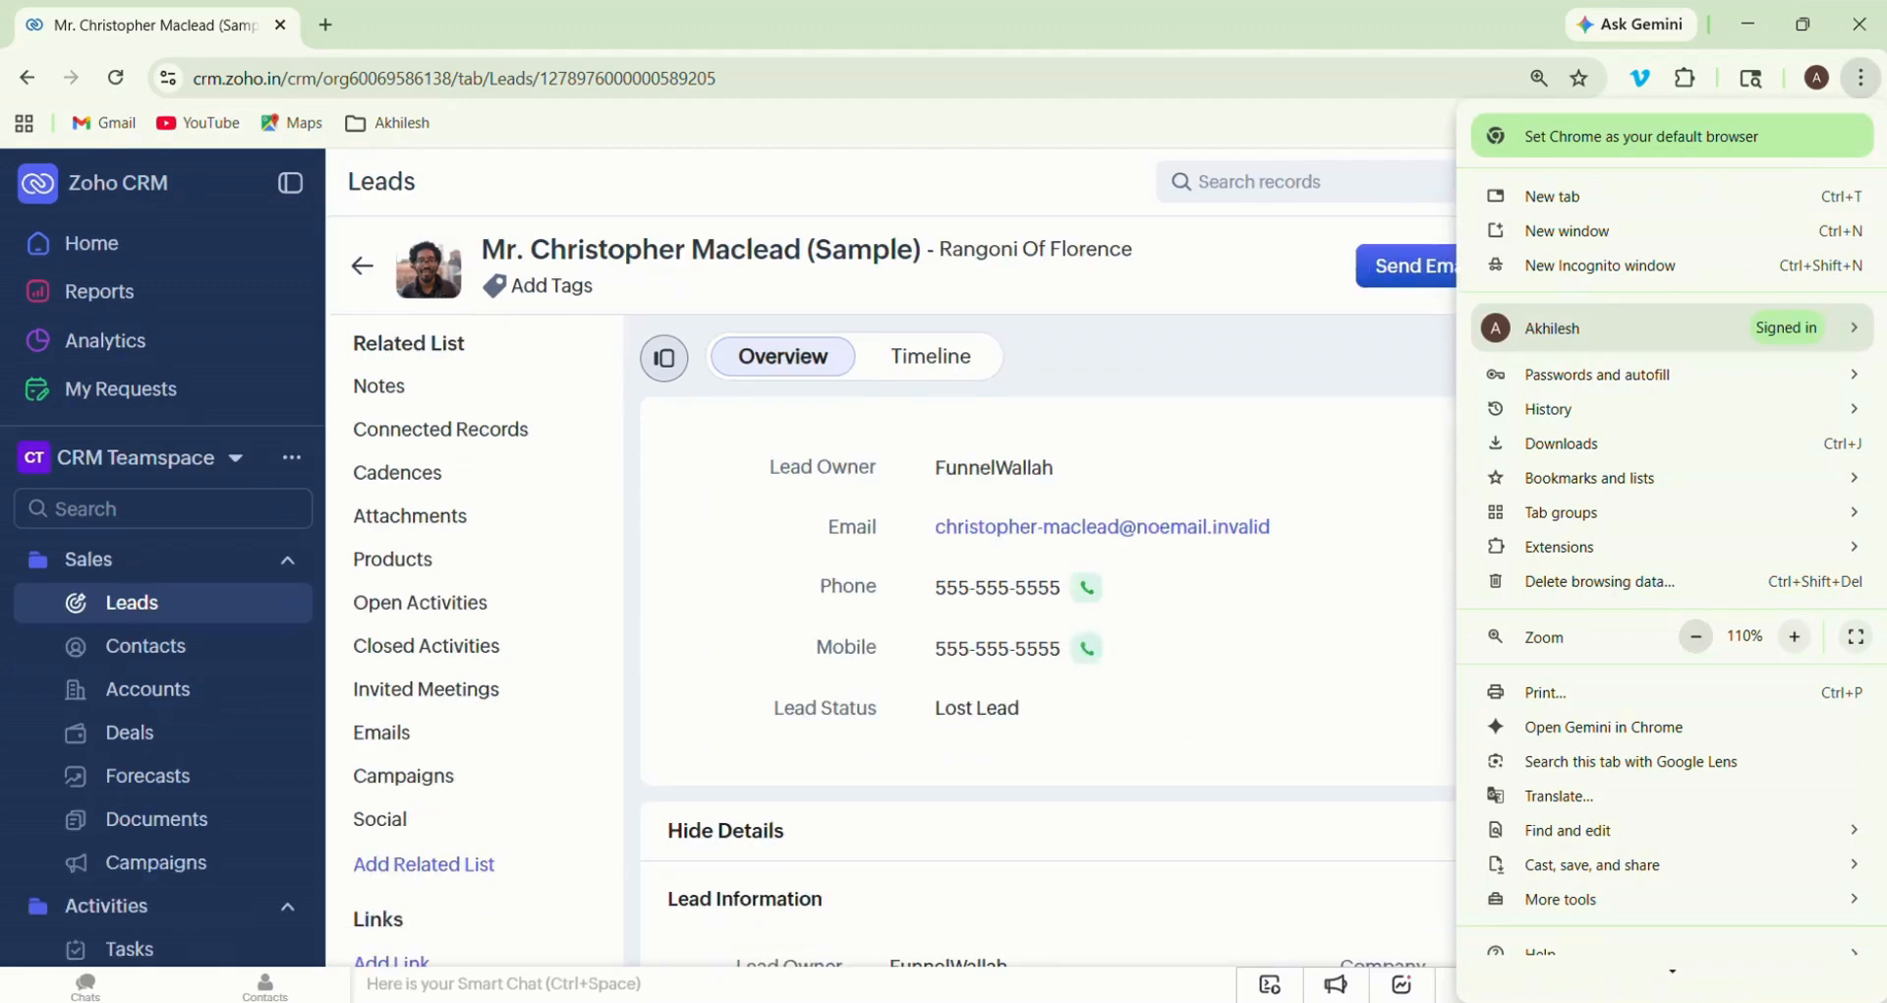
left_click(1695, 636)
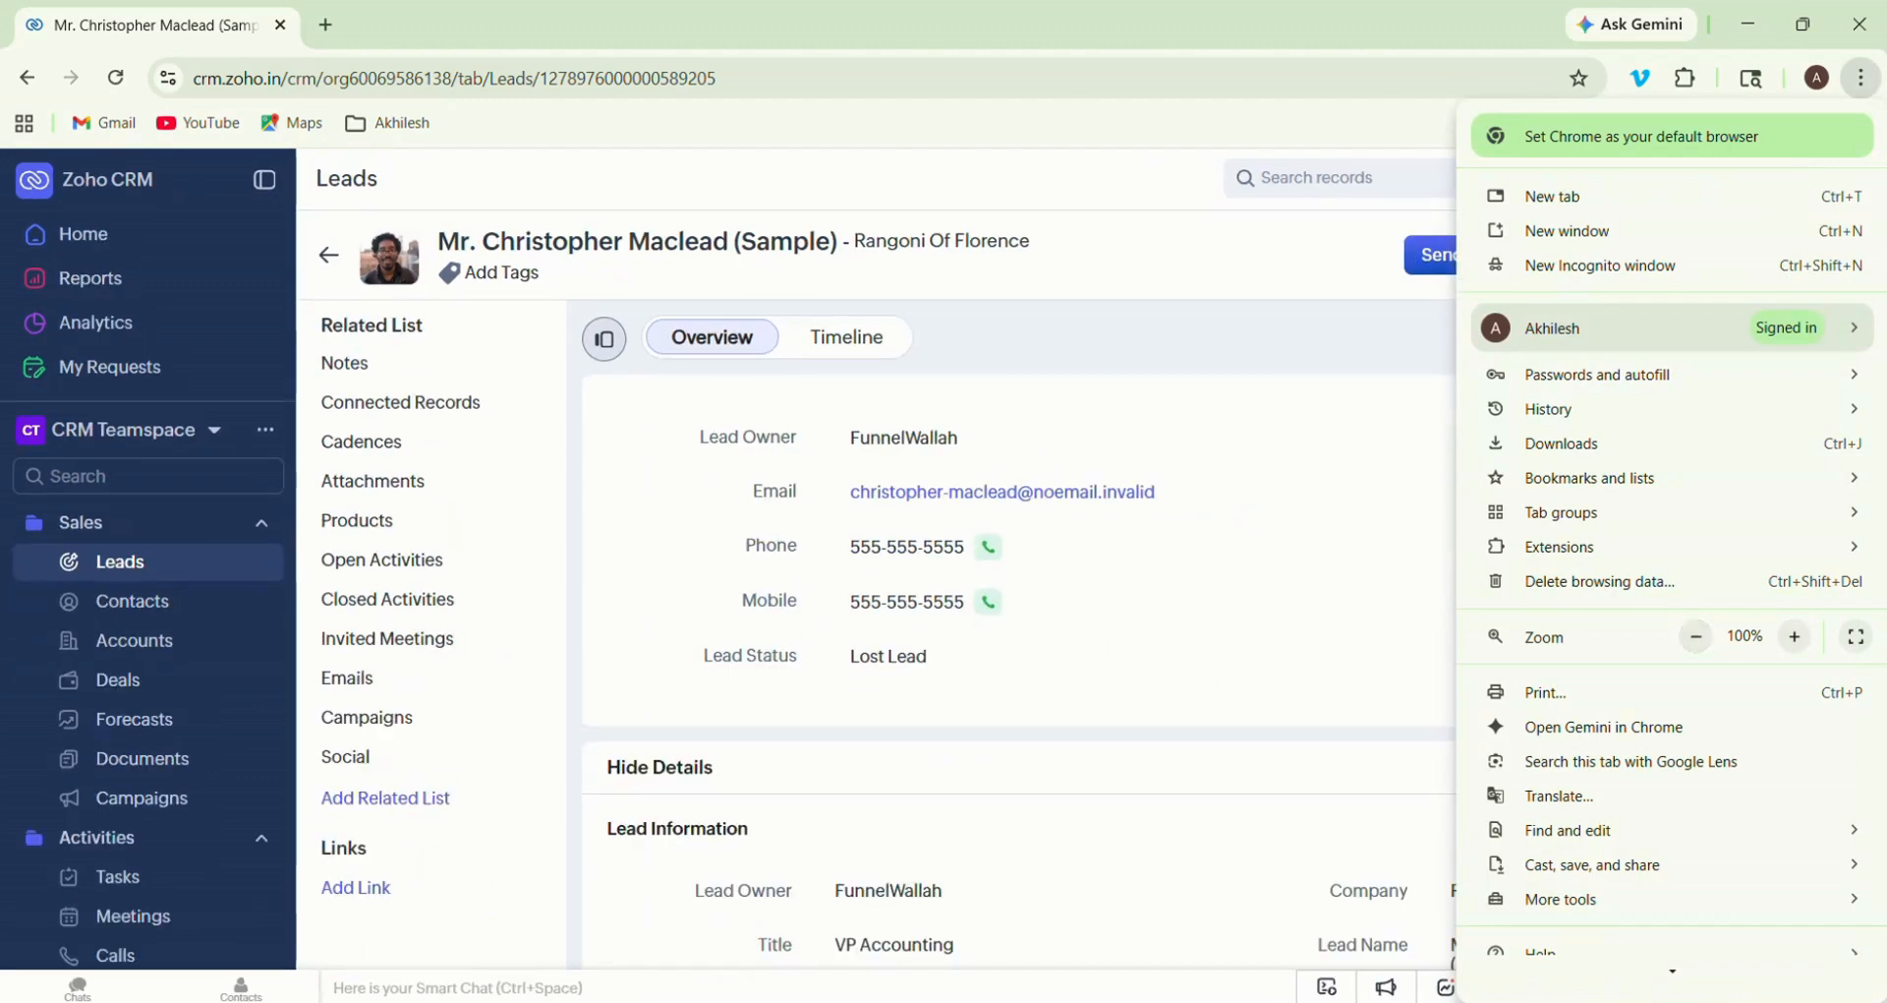
left_click(1228, 601)
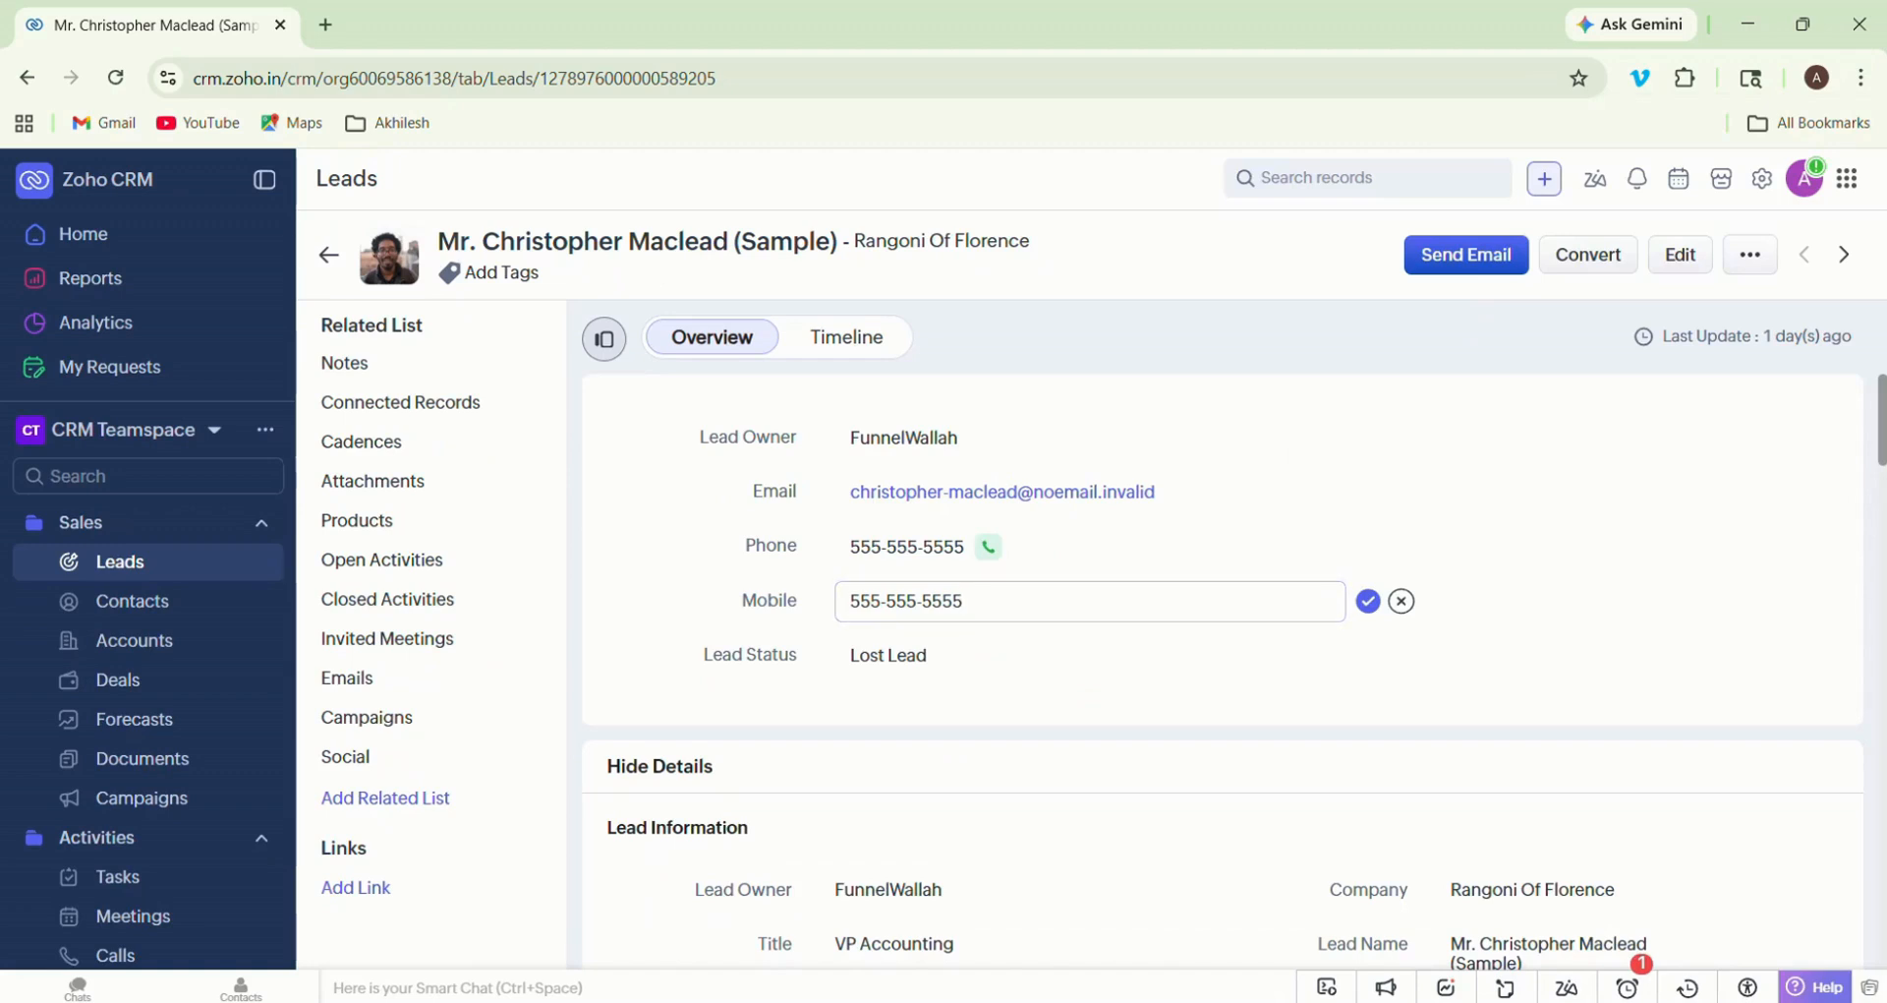
scroll(1229, 669, "down", 4)
scroll(1229, 668, "down", 4)
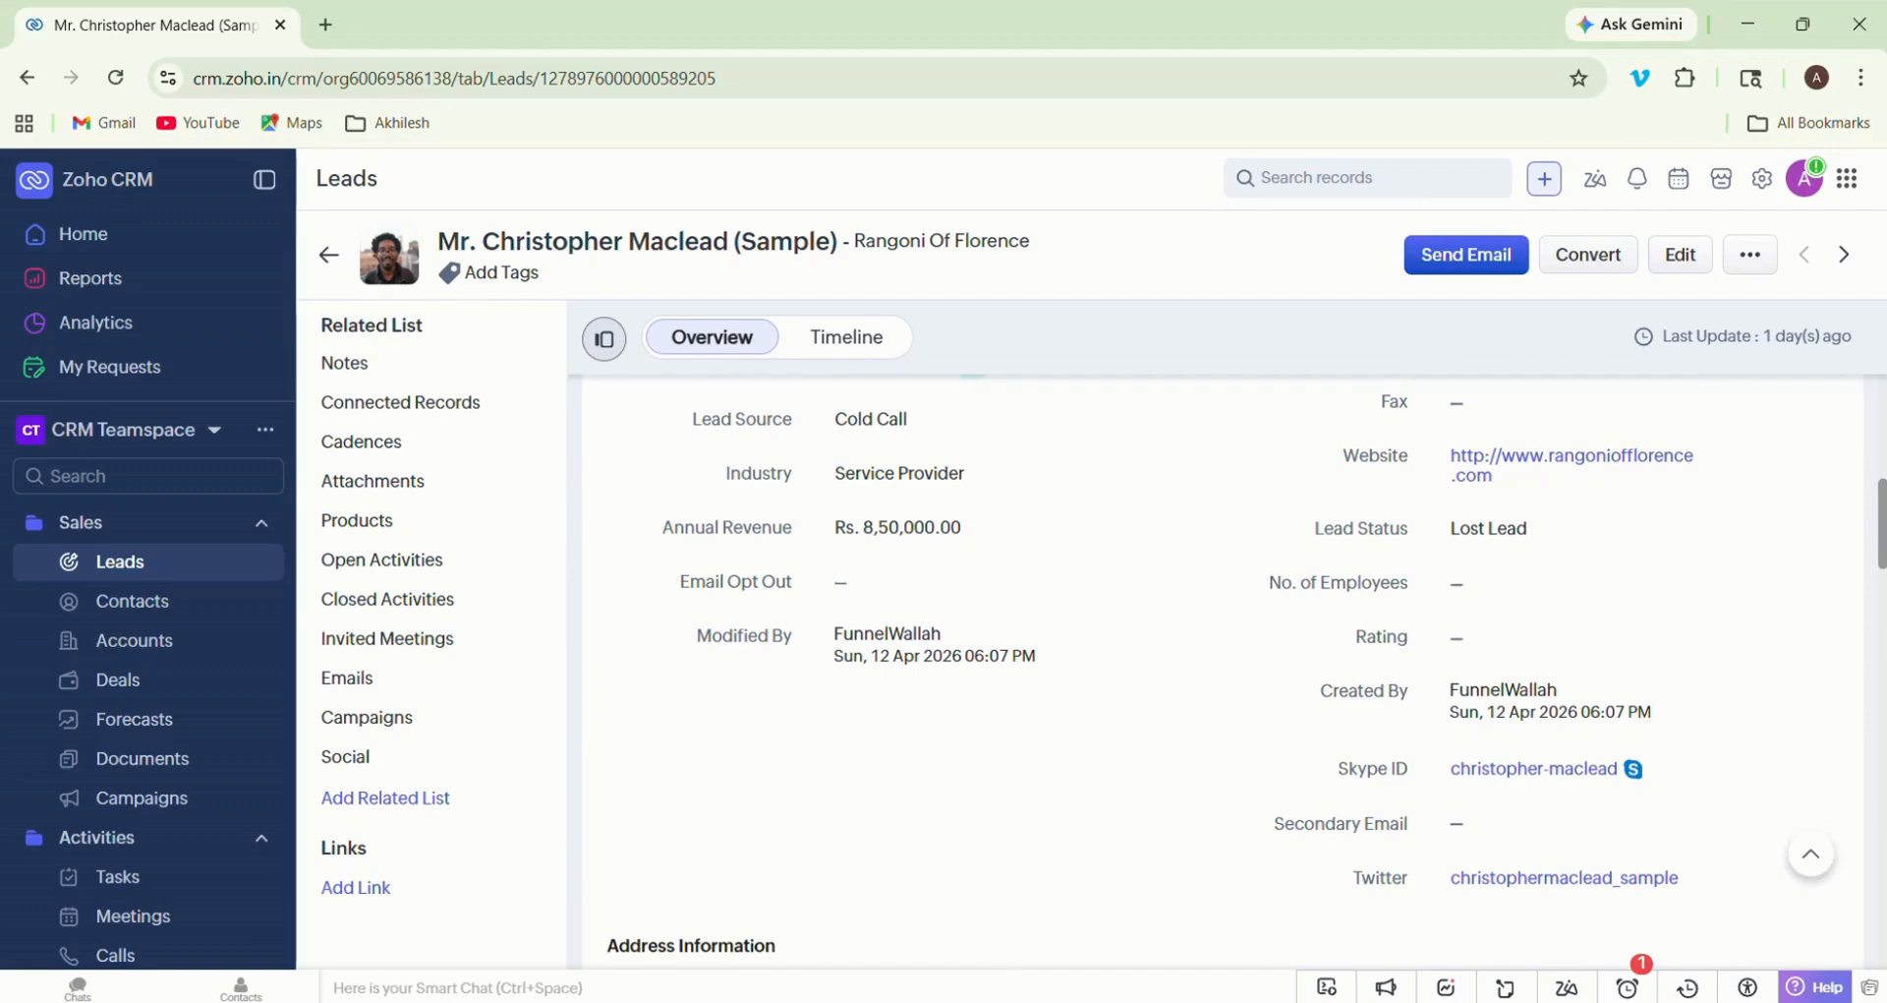
scroll(1229, 546, "up", 8)
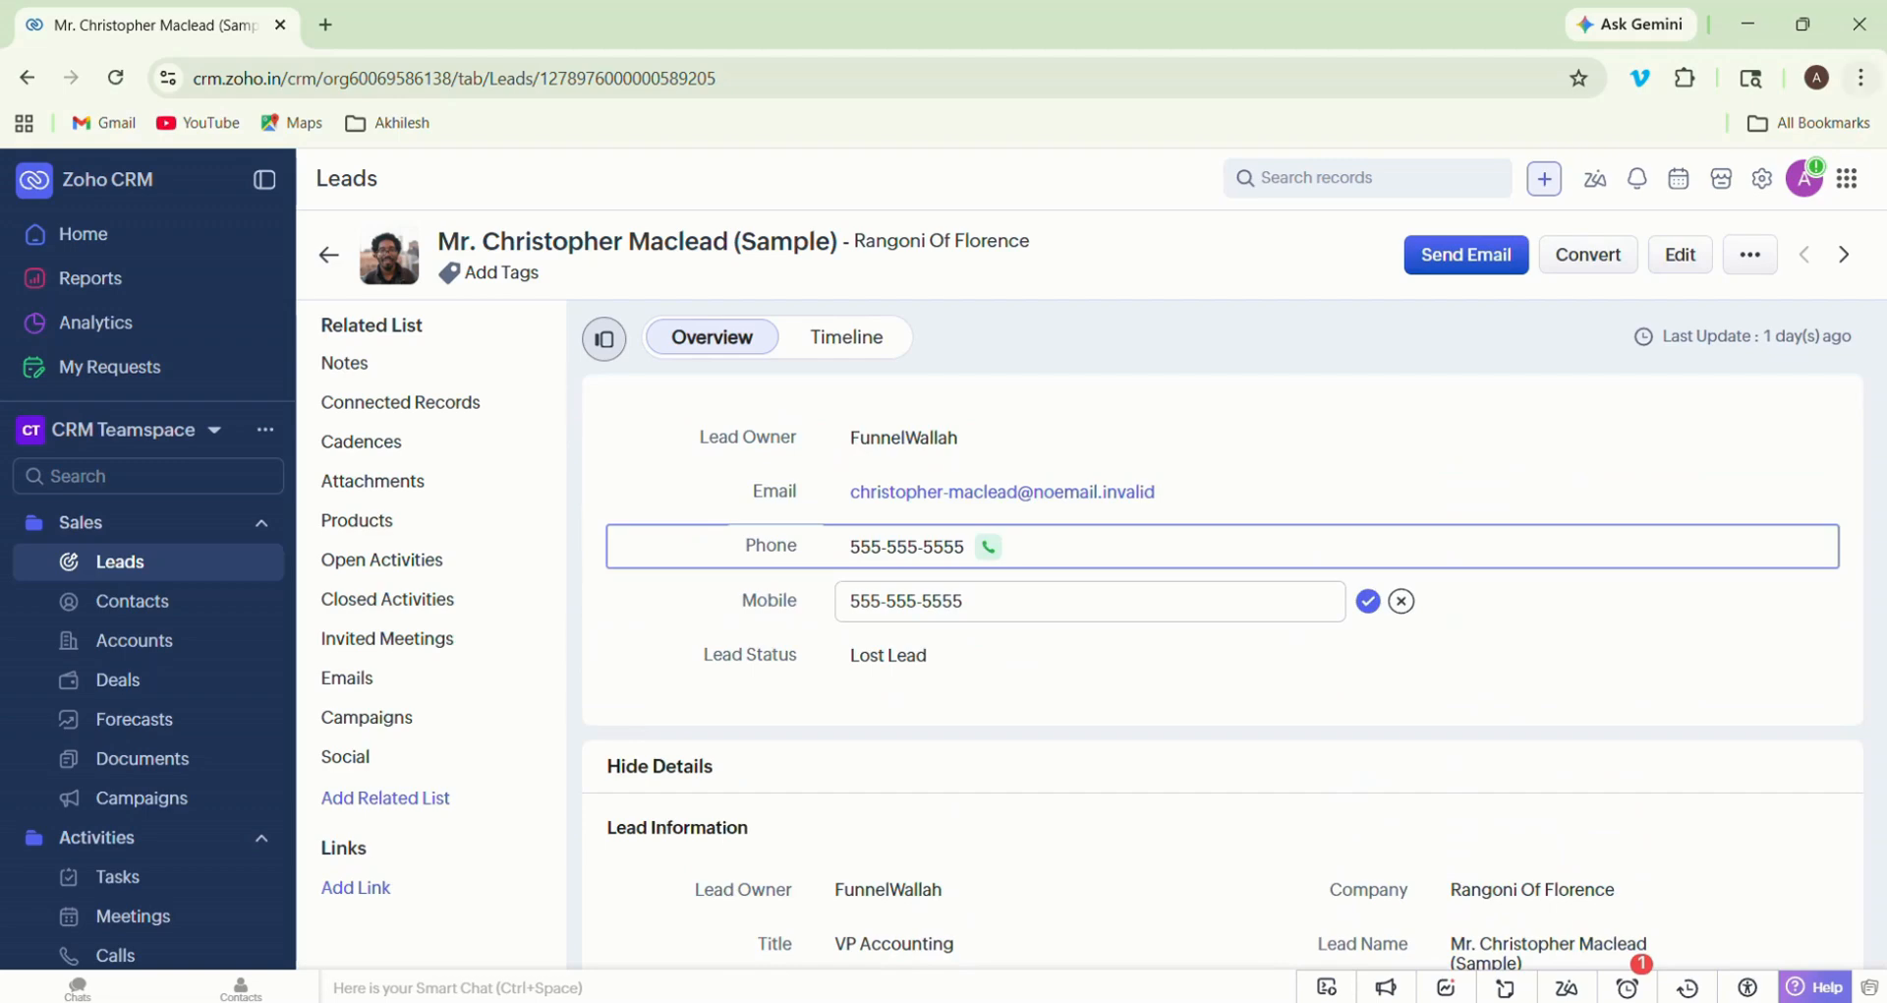
- Set the browser zoom to 125% and review the lead's overview contact fields and status
left_click(1861, 78)
left_click(1795, 637)
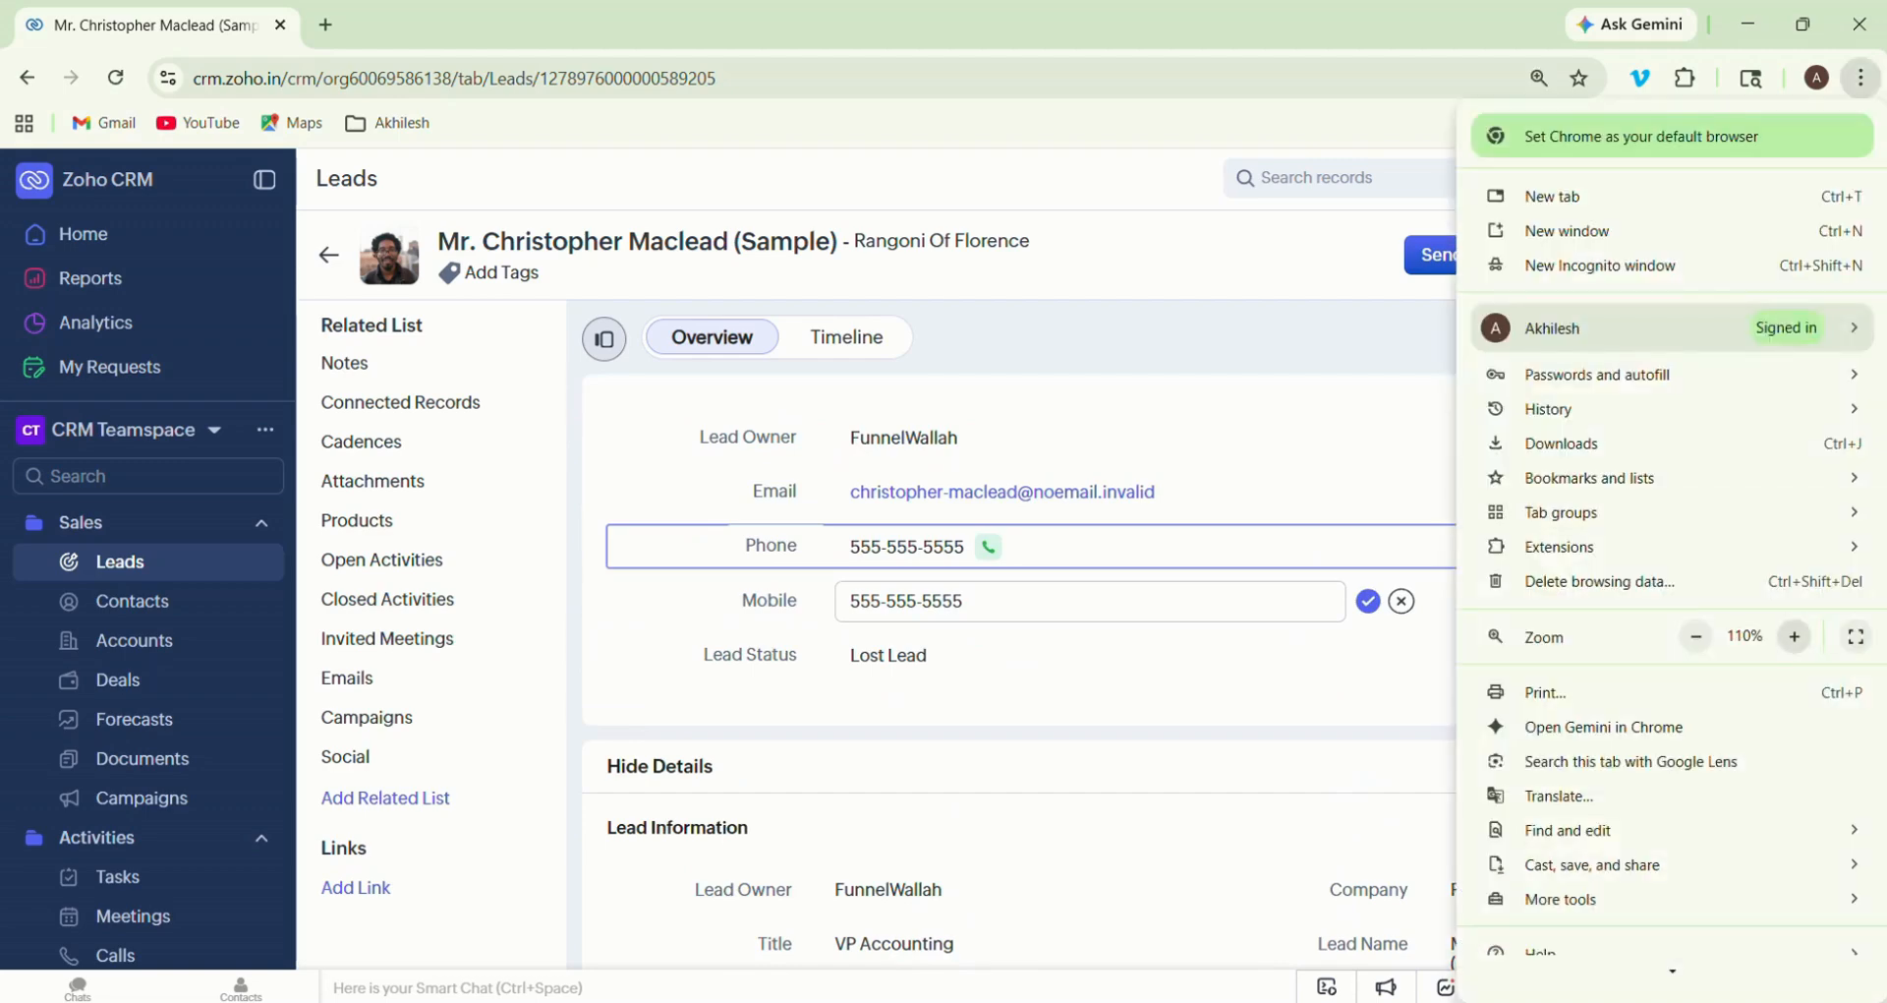
left_click(1795, 637)
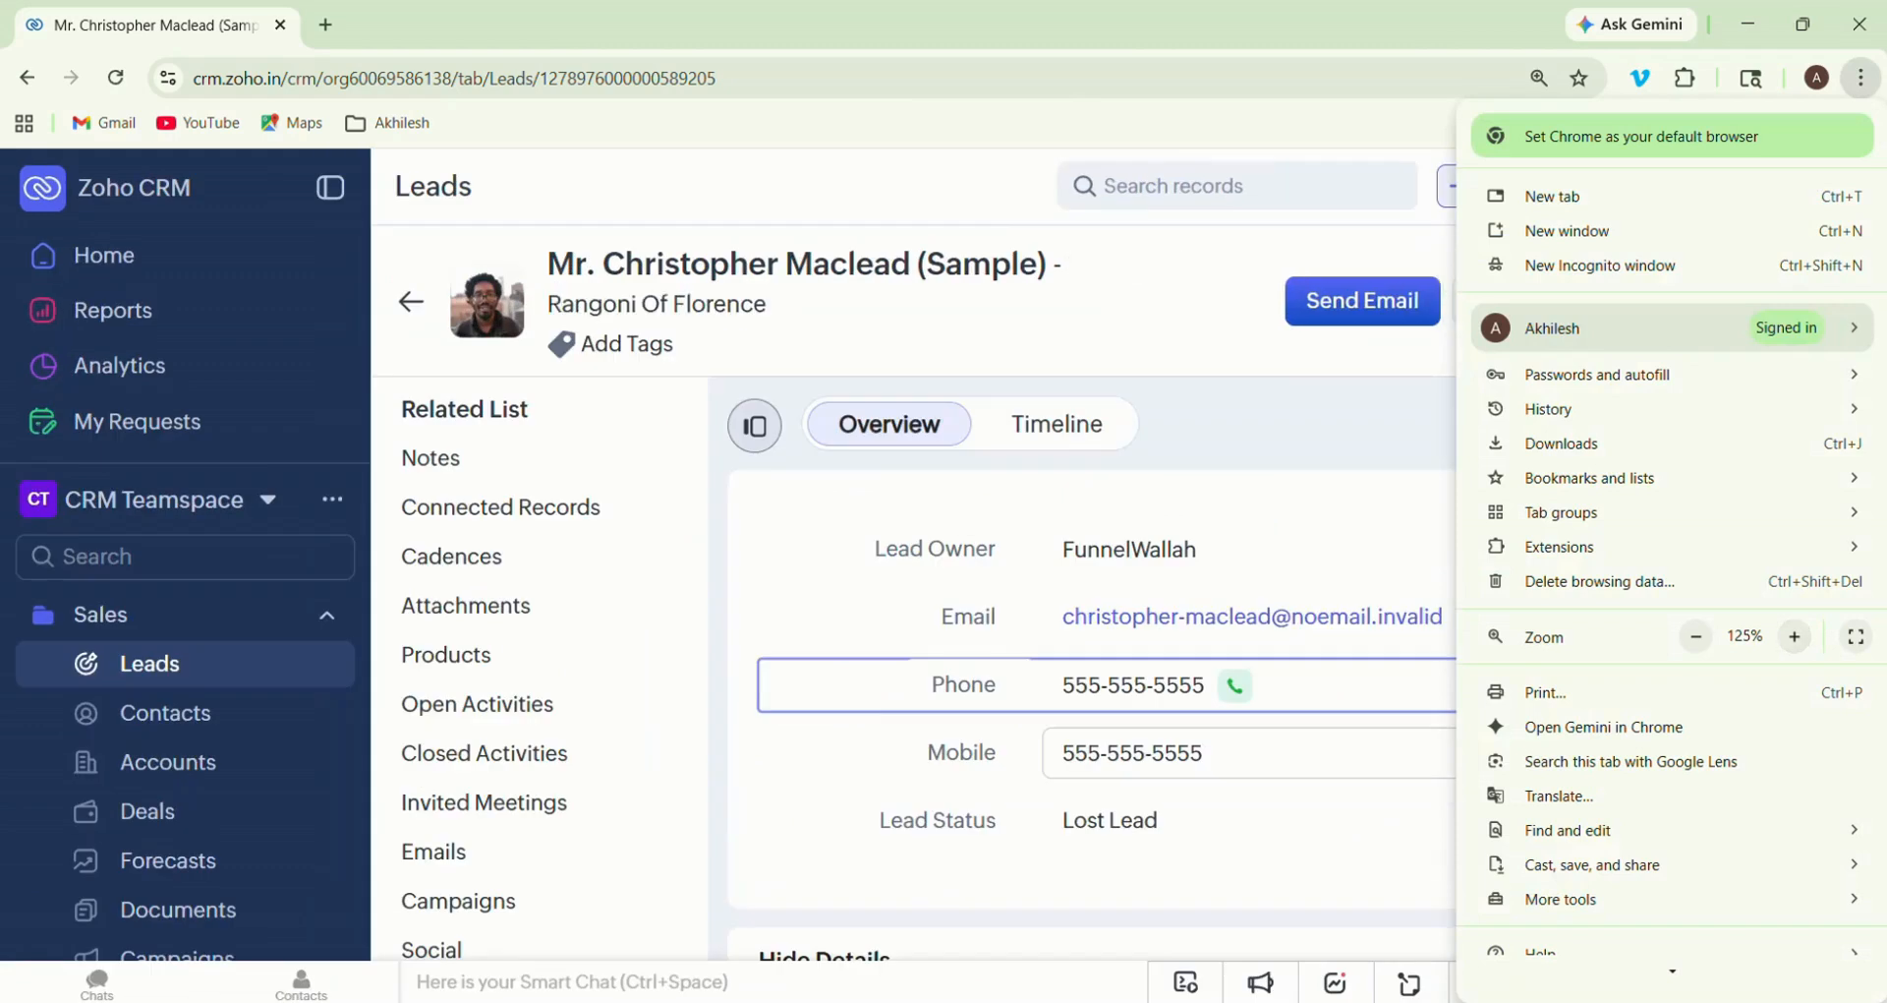
left_click(1297, 491)
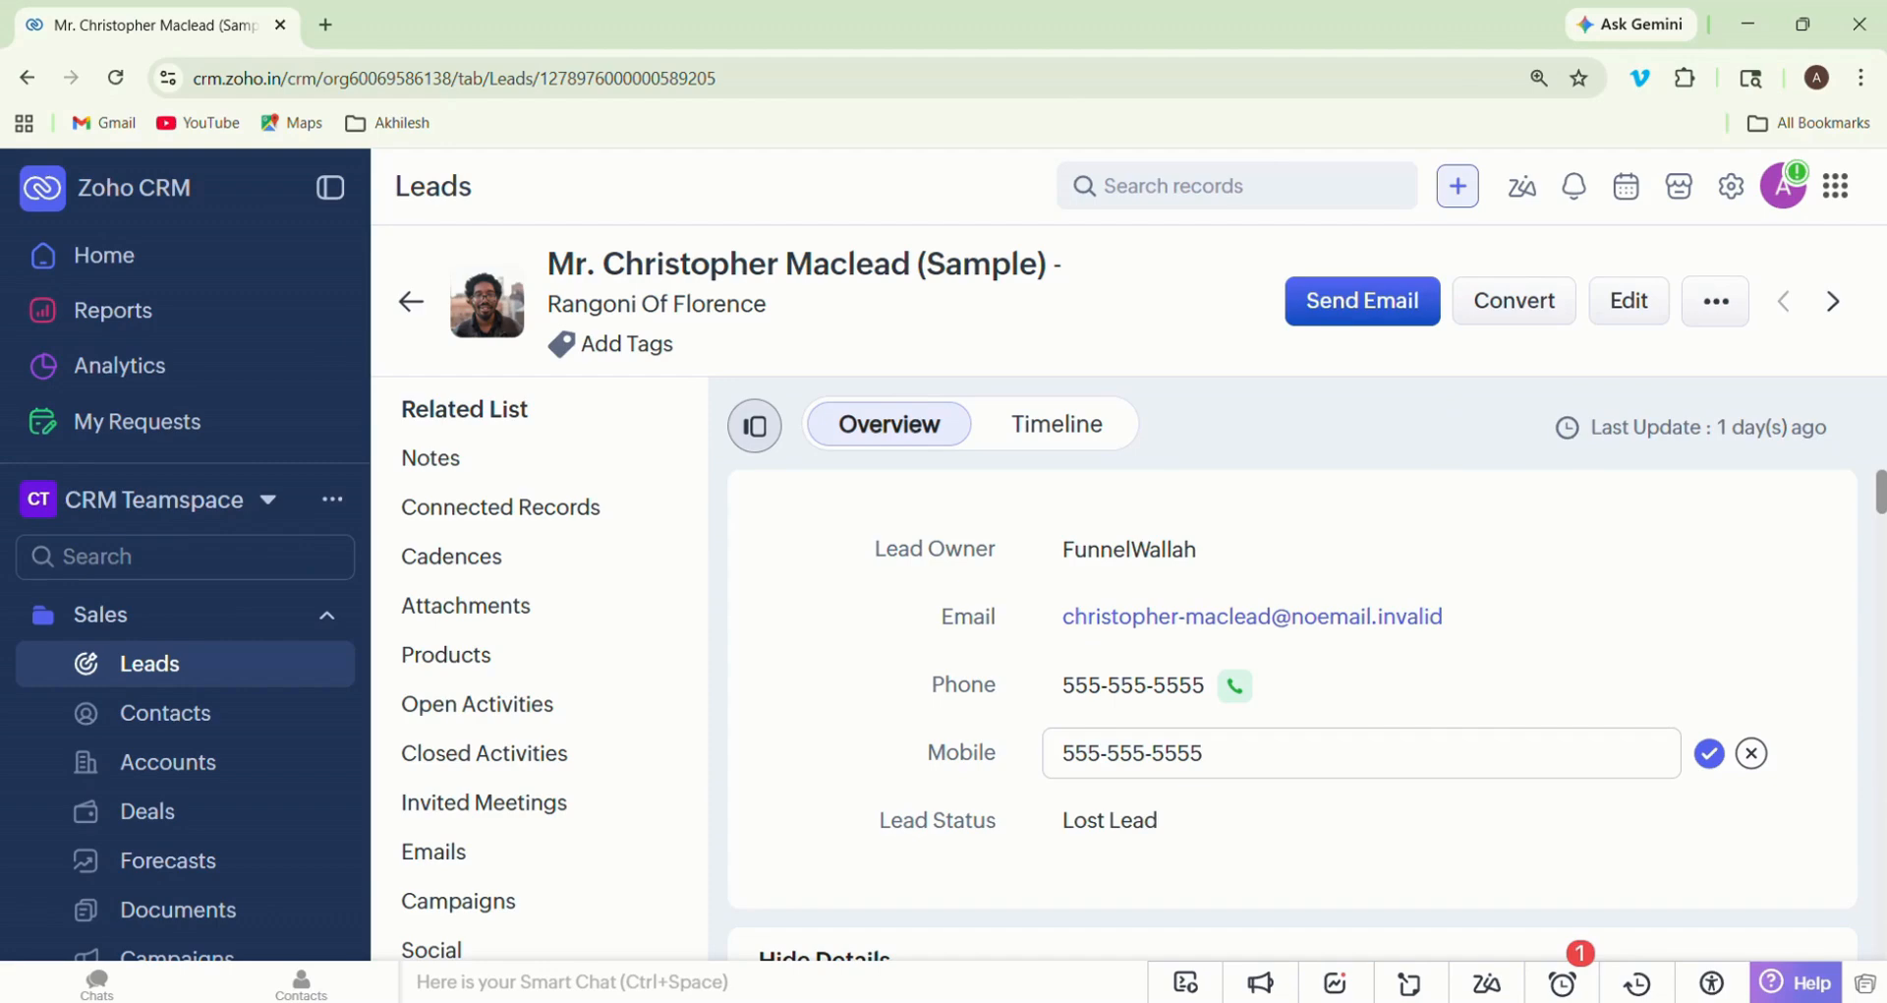
scroll(1298, 688, "down", 1)
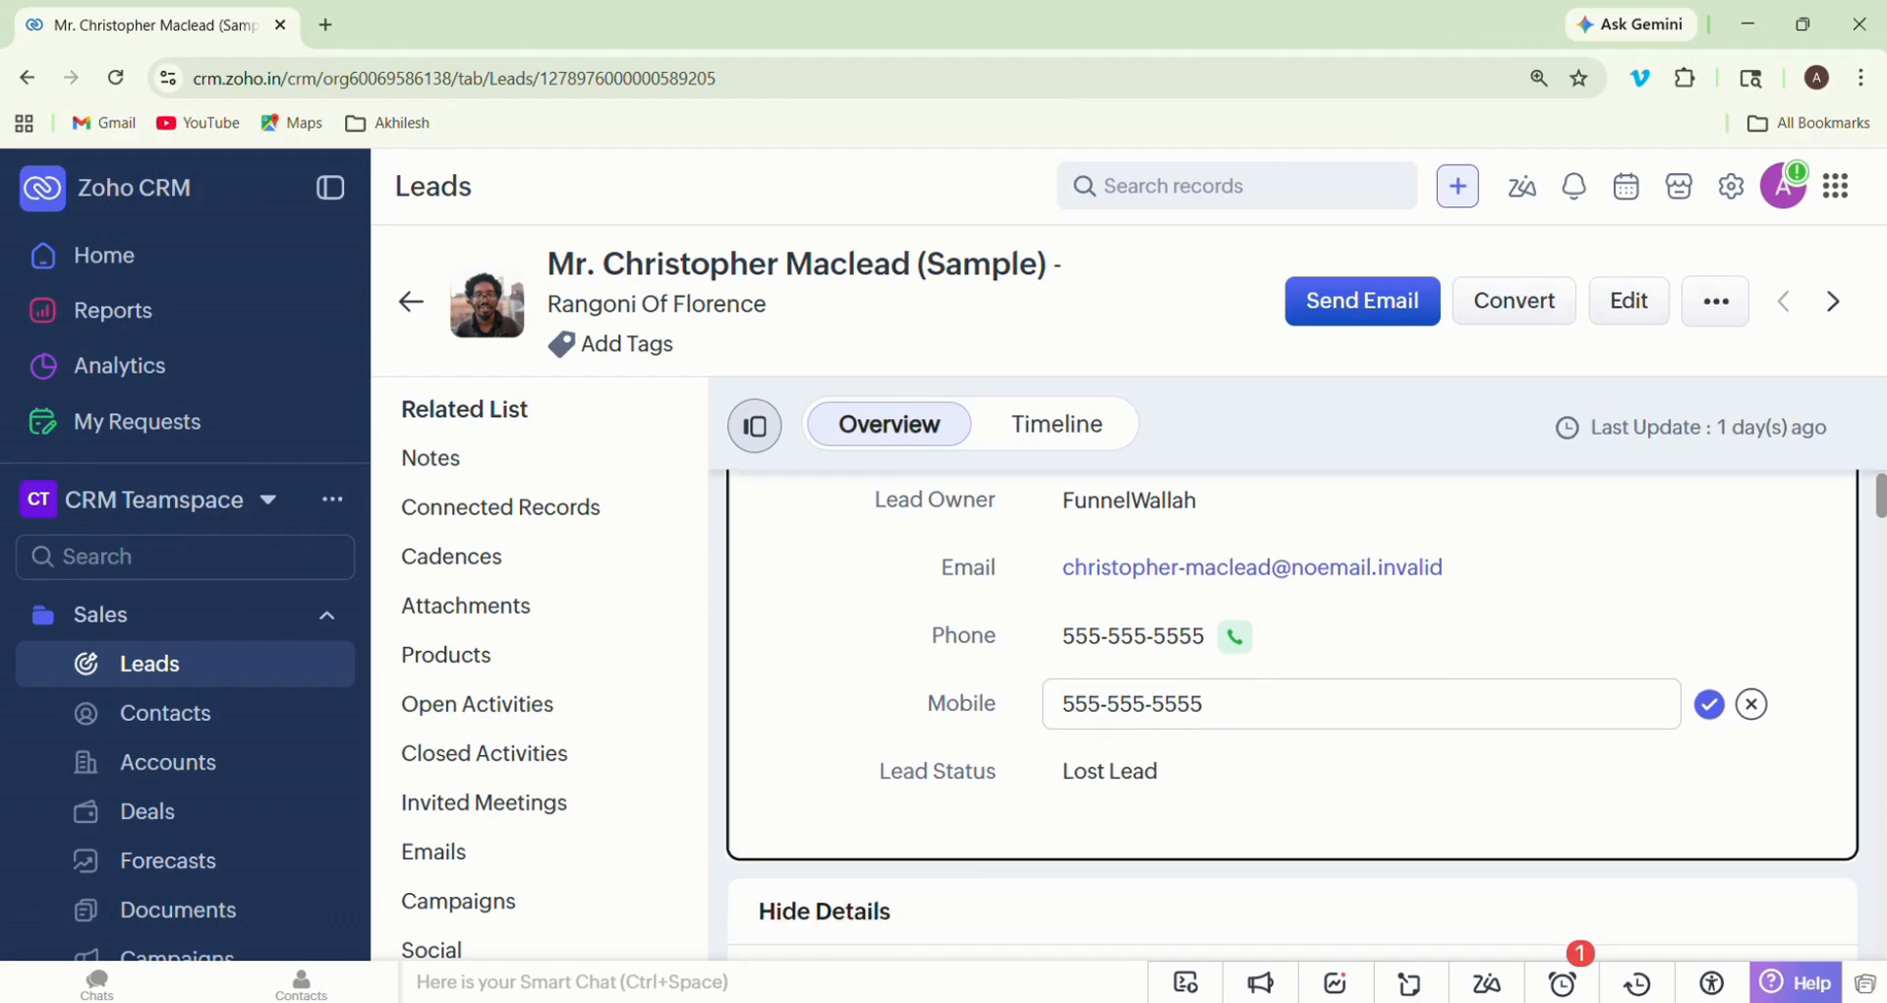
scroll(1248, 518, "down", 1)
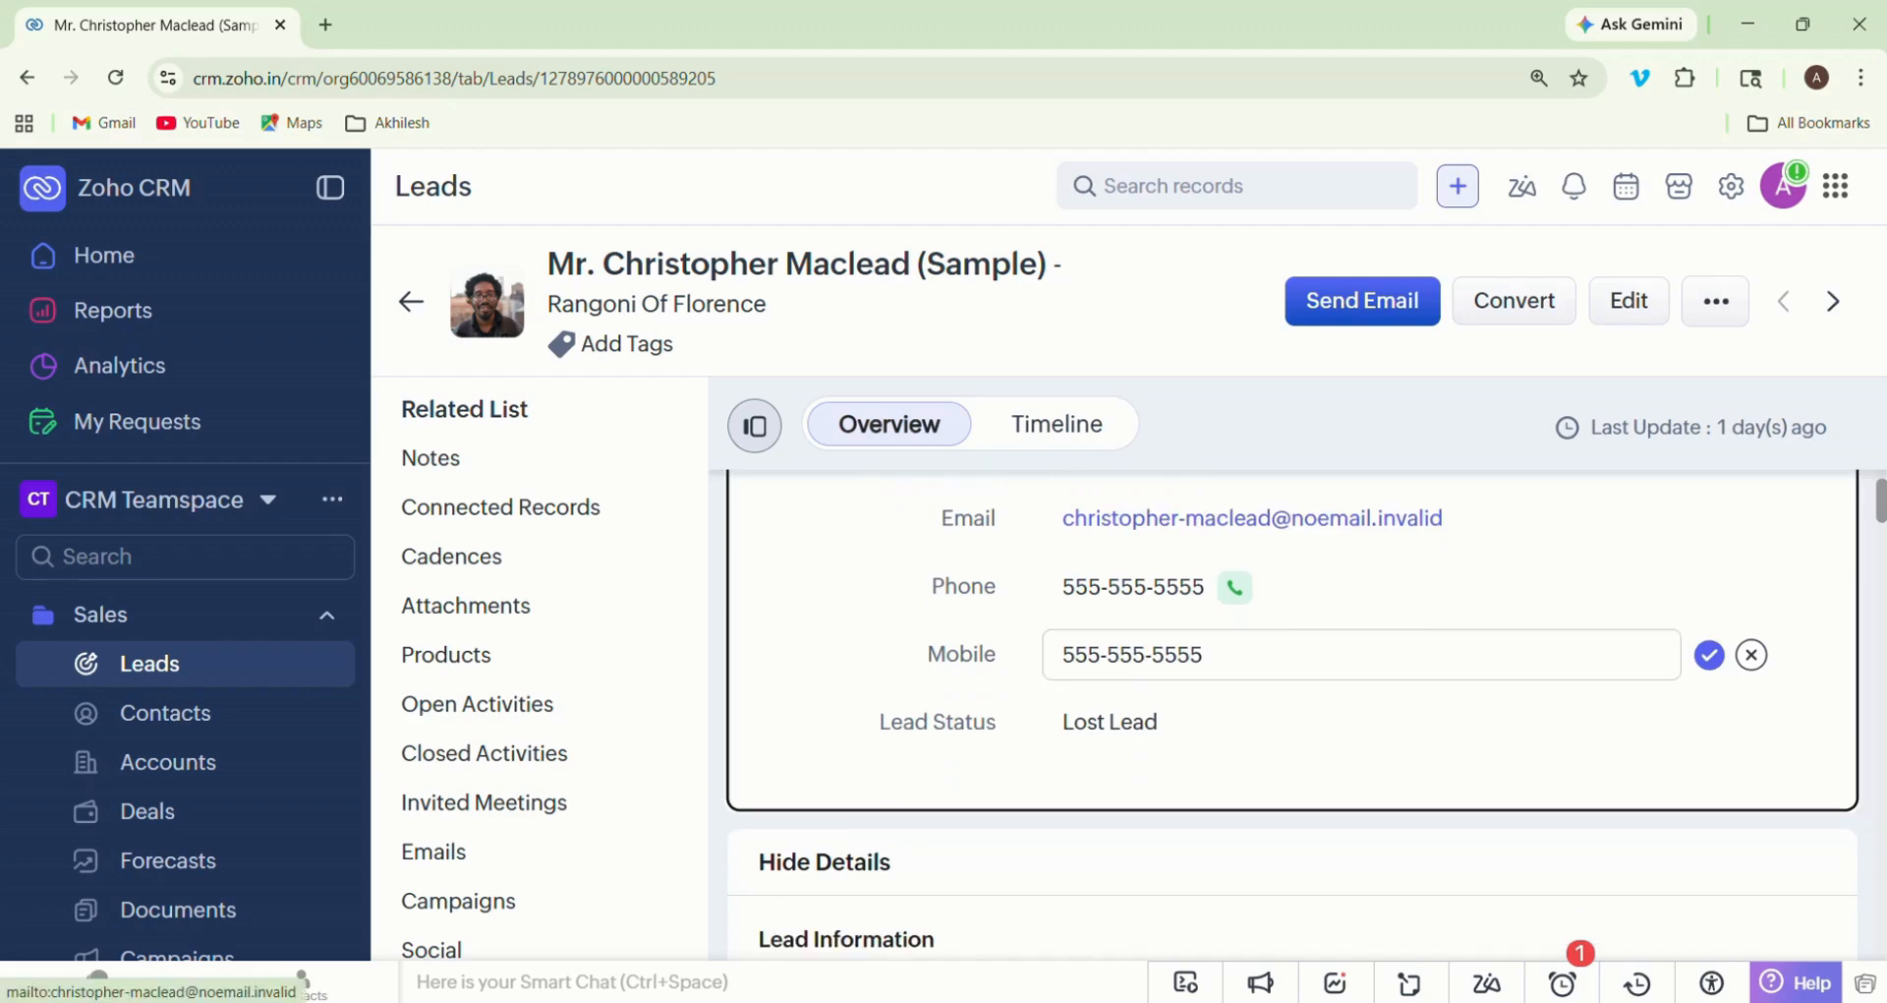
scroll(1249, 518, "up", 2)
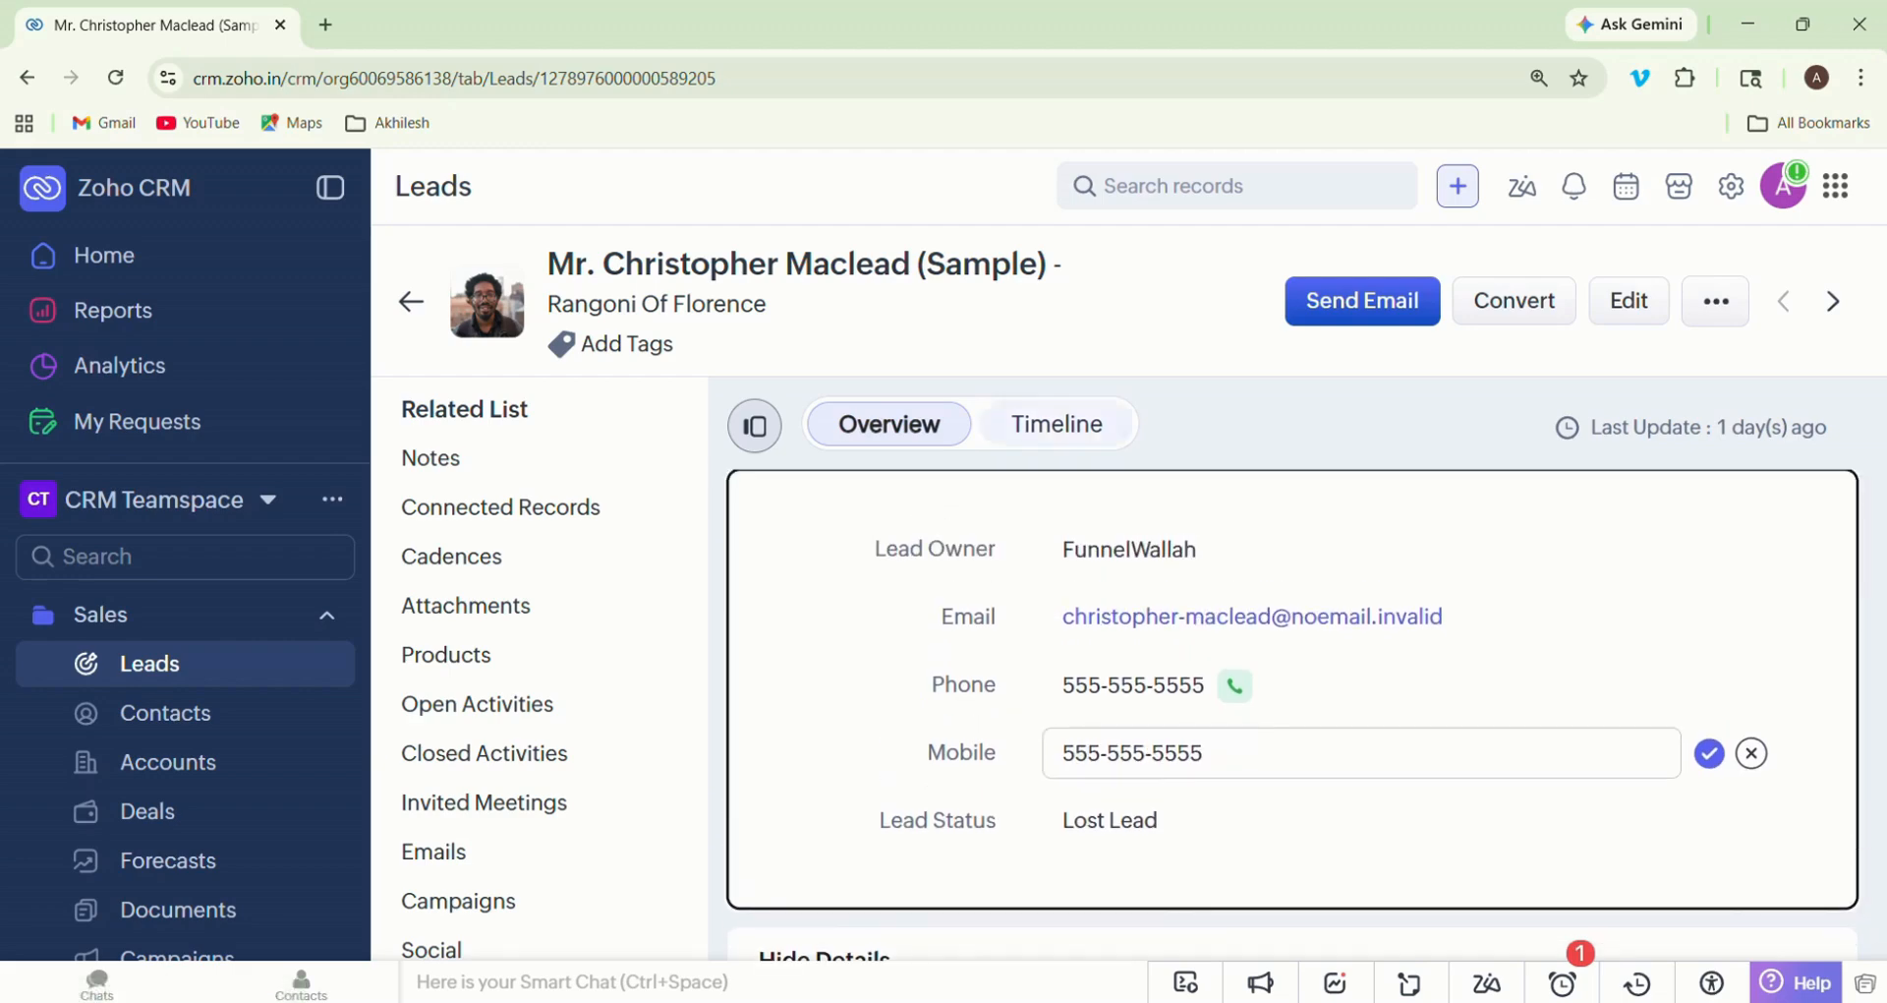
- Check the lead's timeline history, go back to its overview, and return to the lead list
left_click(1057, 424)
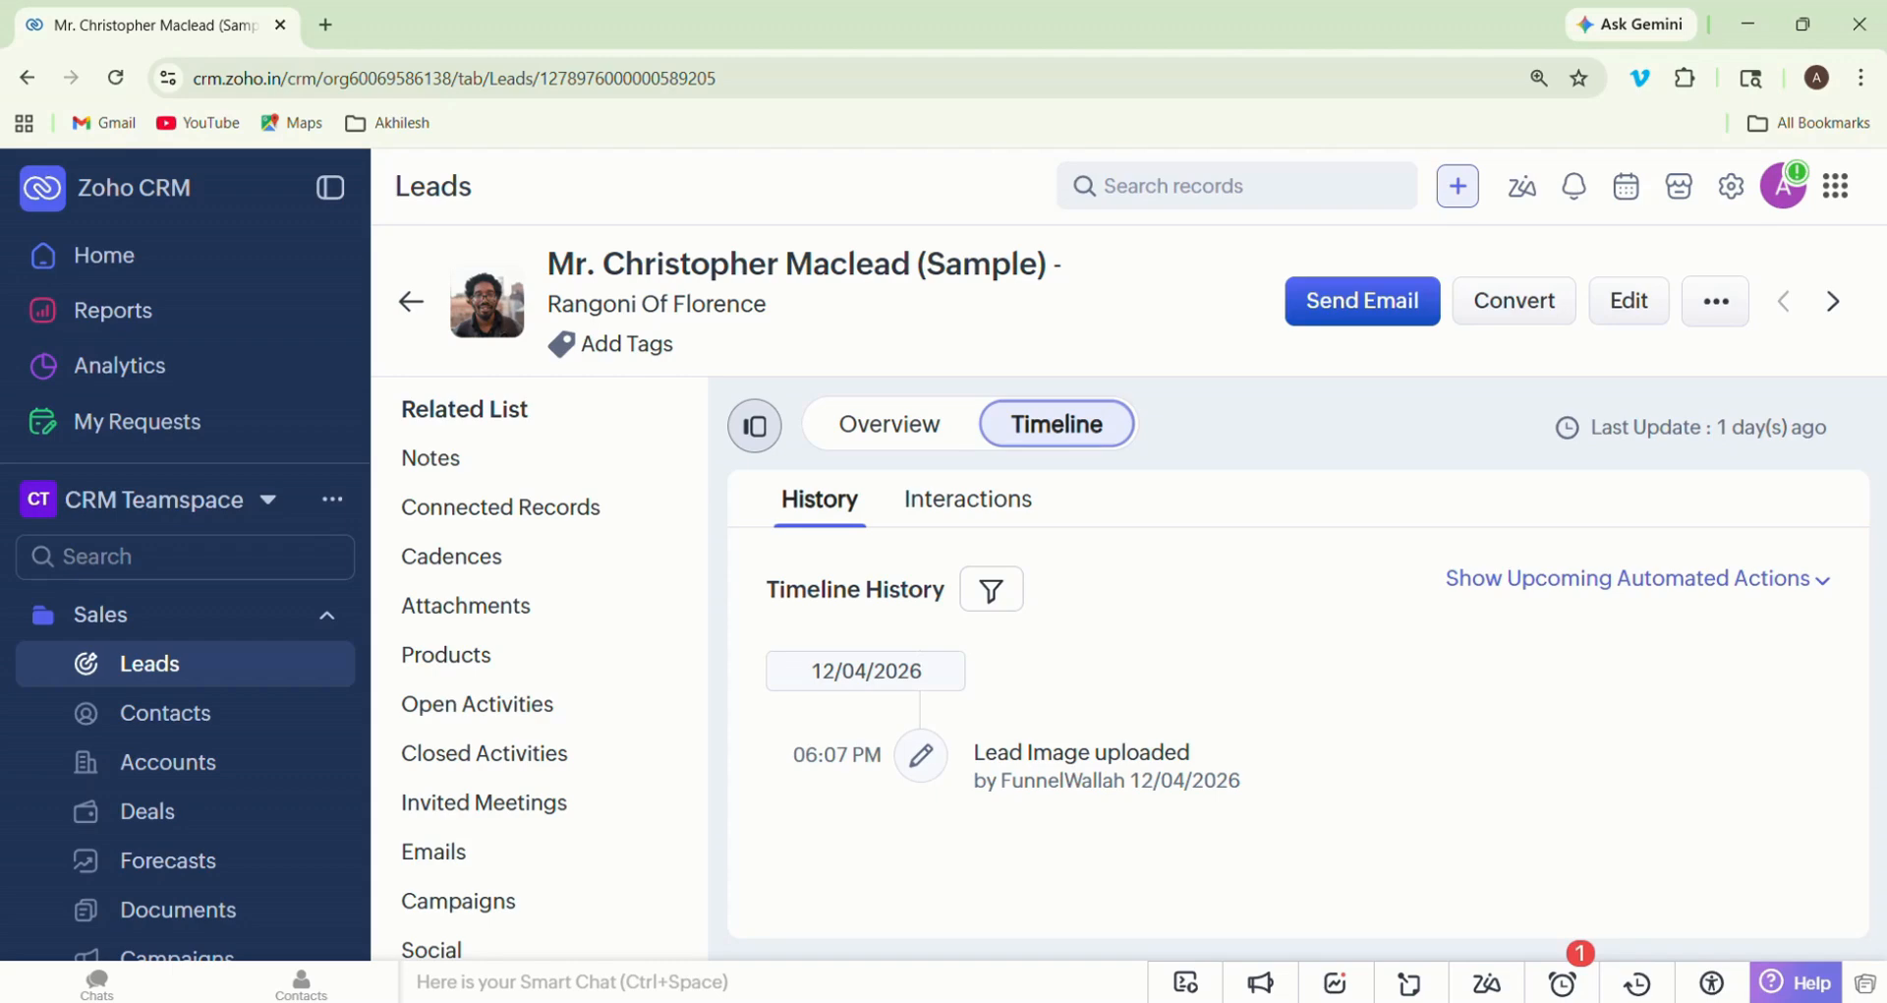
left_click(890, 425)
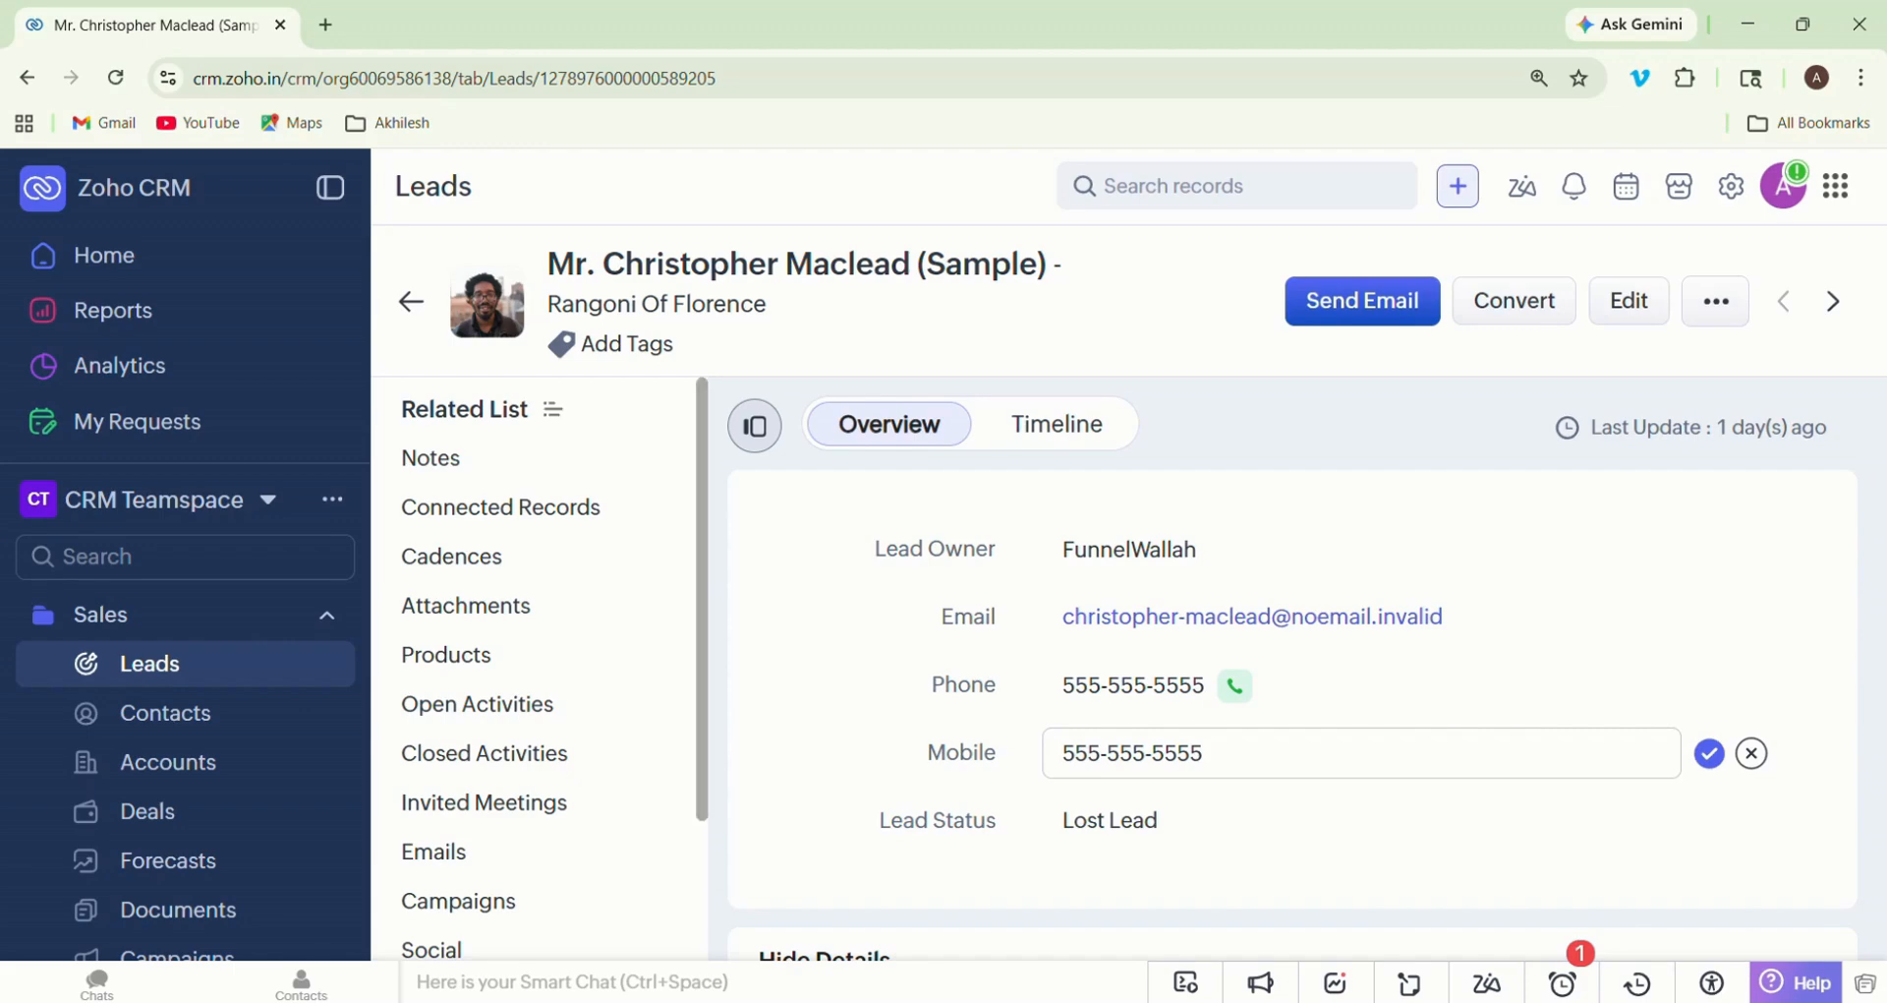
left_click(411, 301)
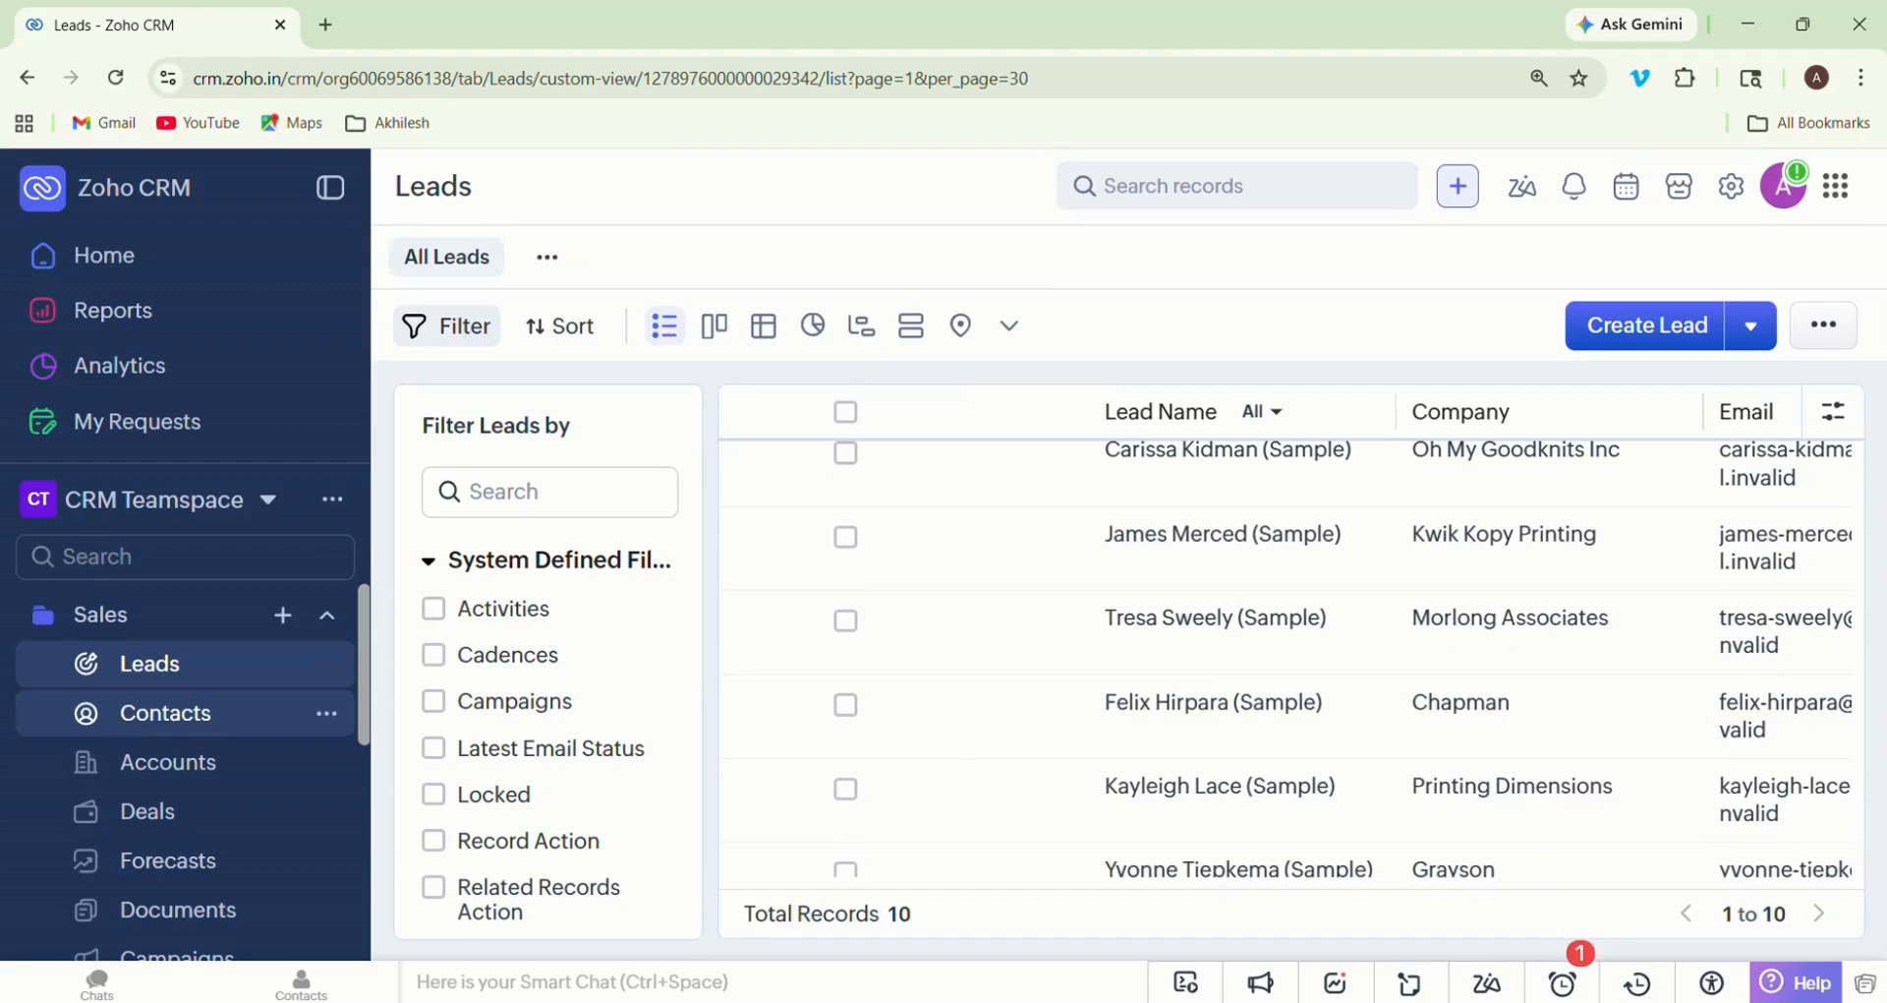
- Open the Contacts module and the Accounts module to review their record lists
left_click(165, 713)
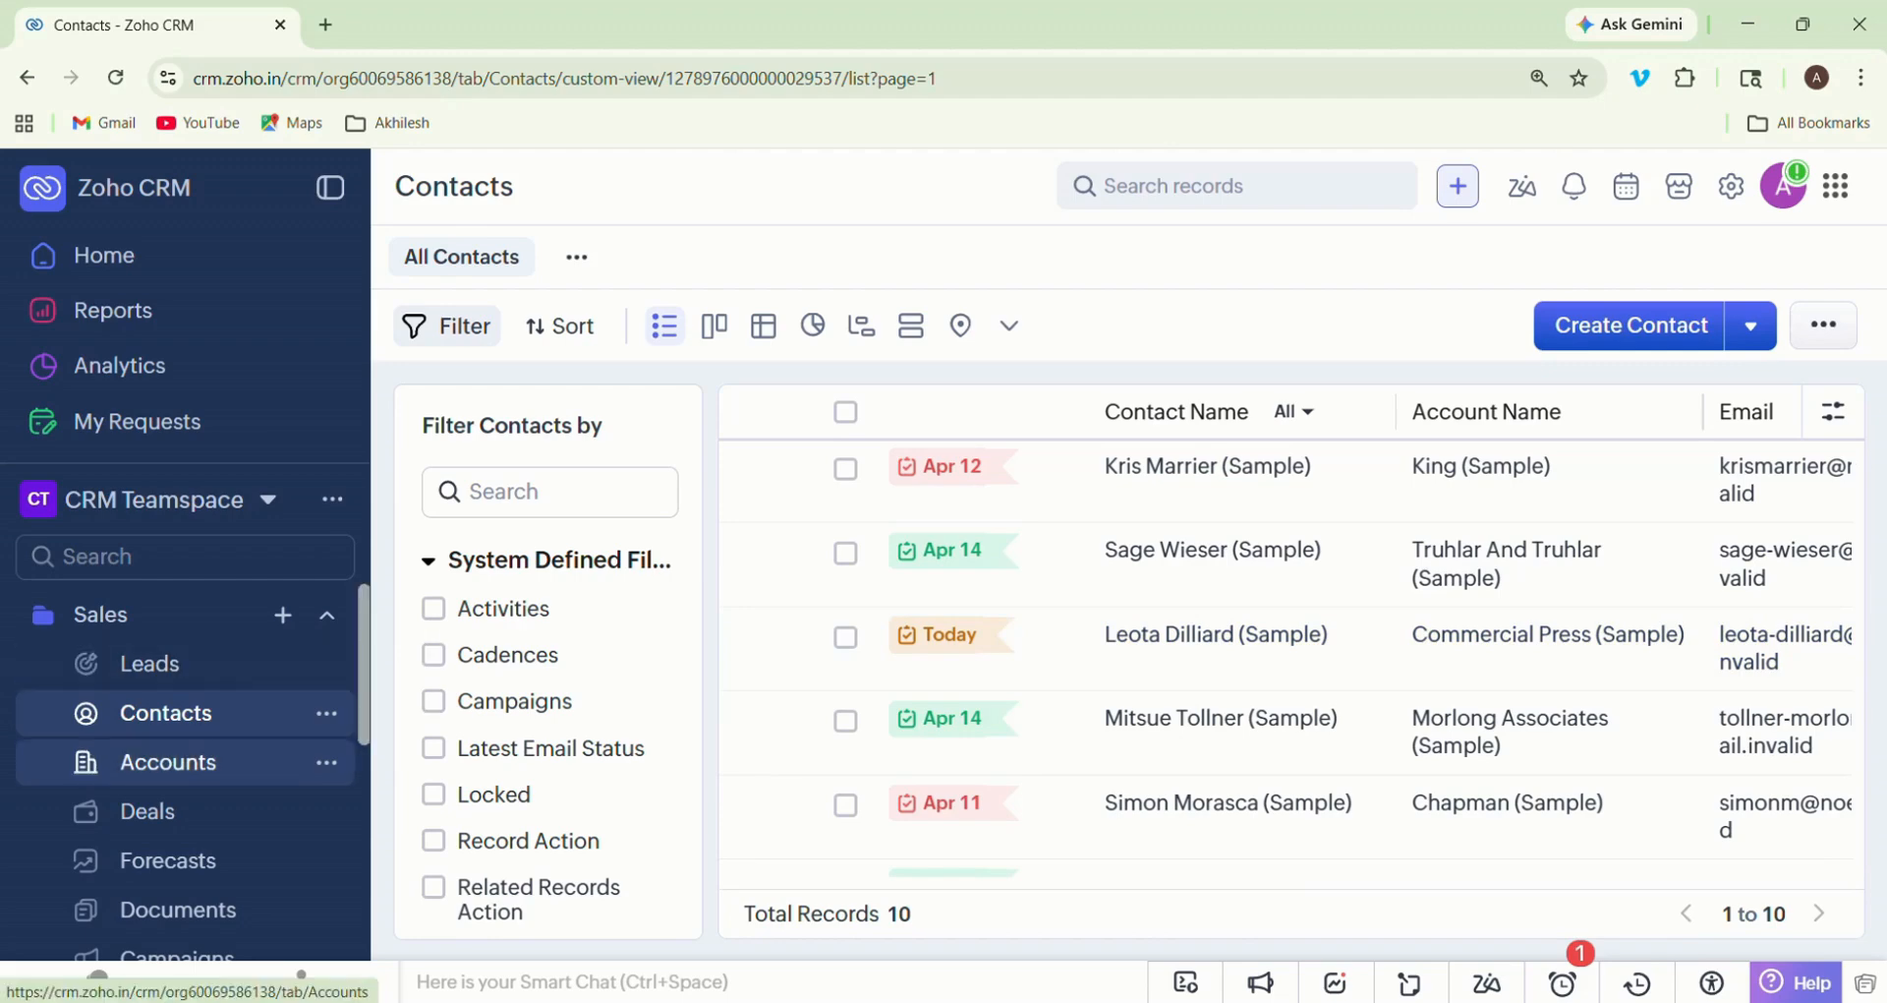
left_click(167, 761)
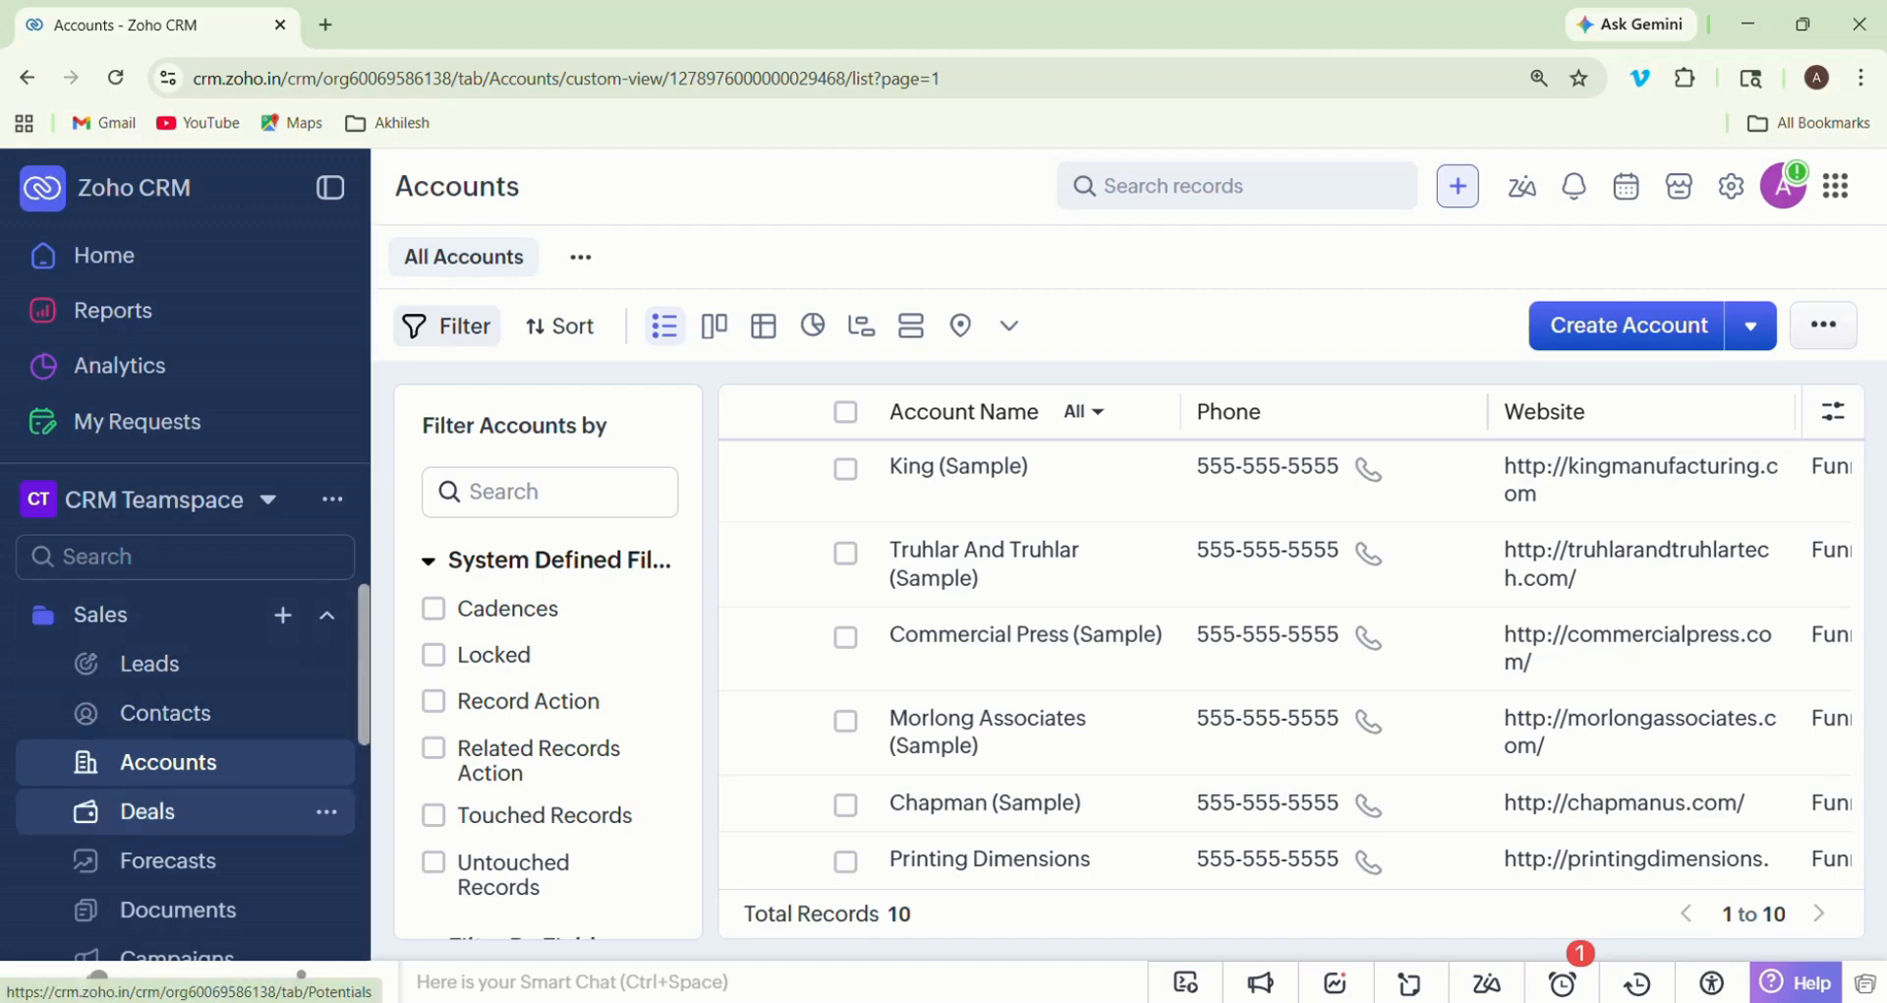
- Open the Deals module and examine the pipeline stages from Qualification through Closed Lost
left_click(147, 811)
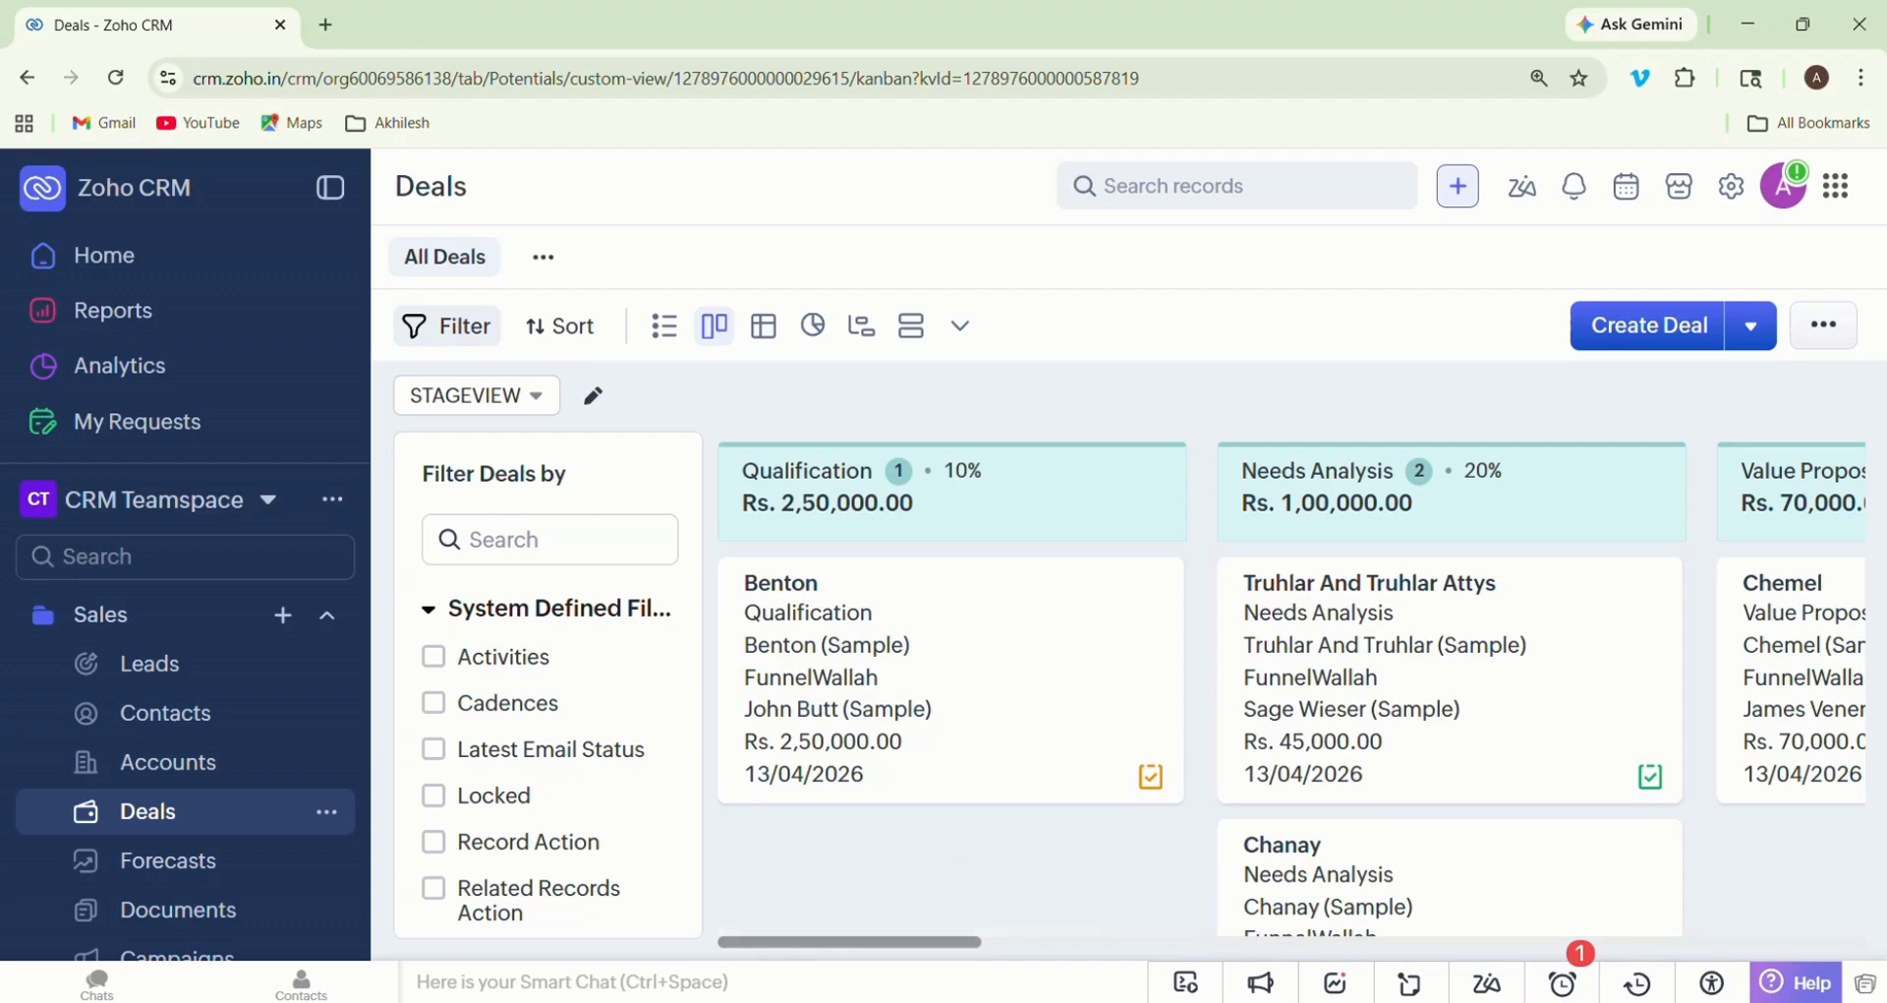
scroll(1291, 688, "right", 6)
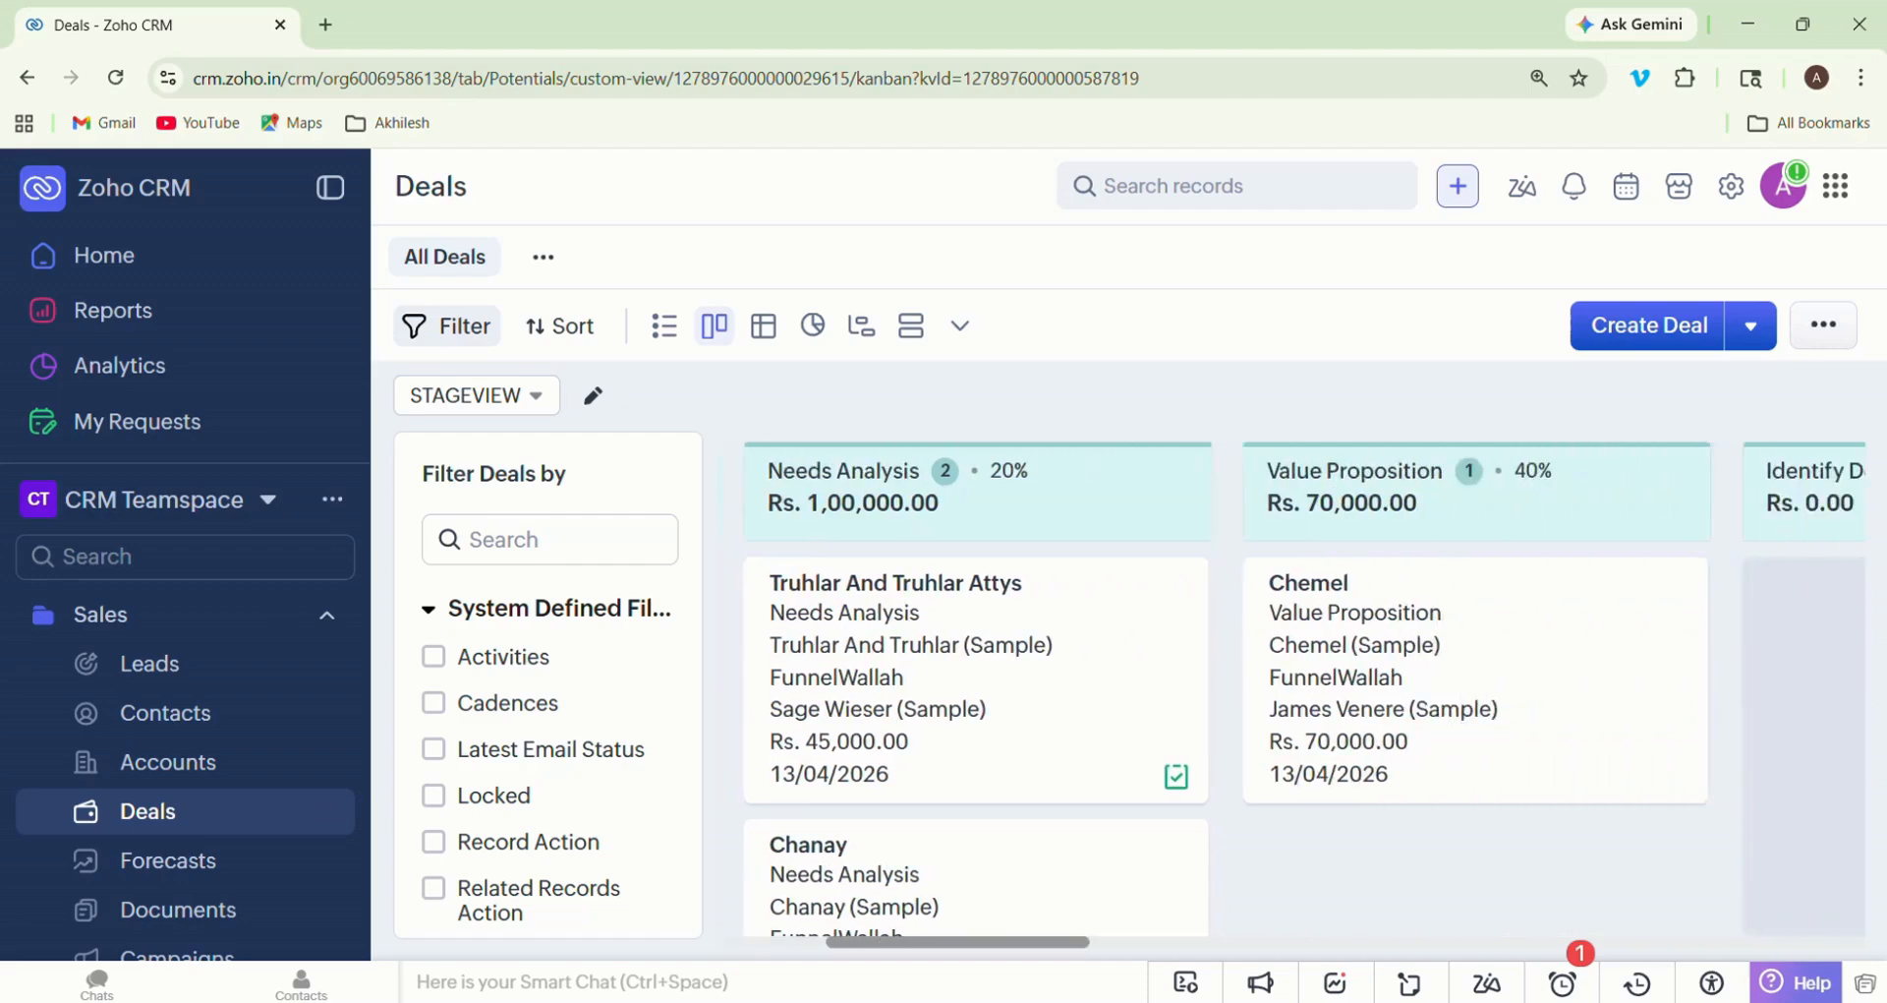
scroll(1292, 688, "right", 9)
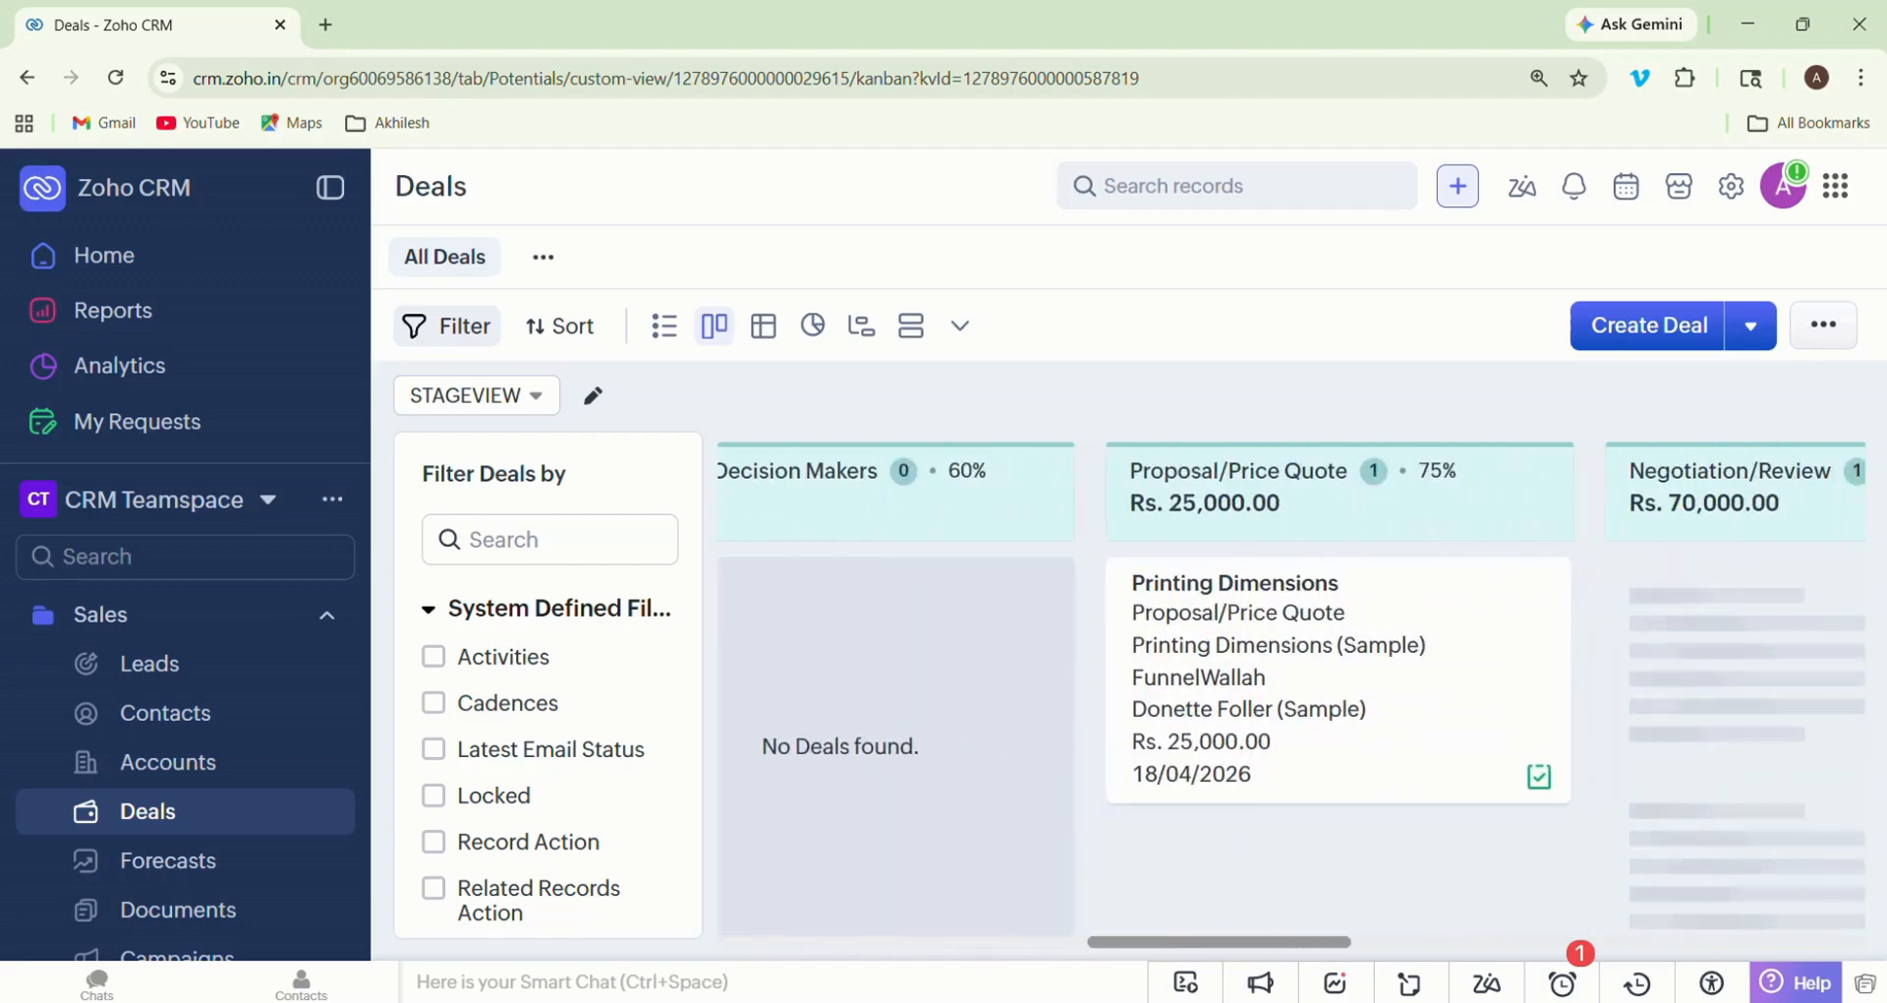
scroll(1292, 688, "right", 2)
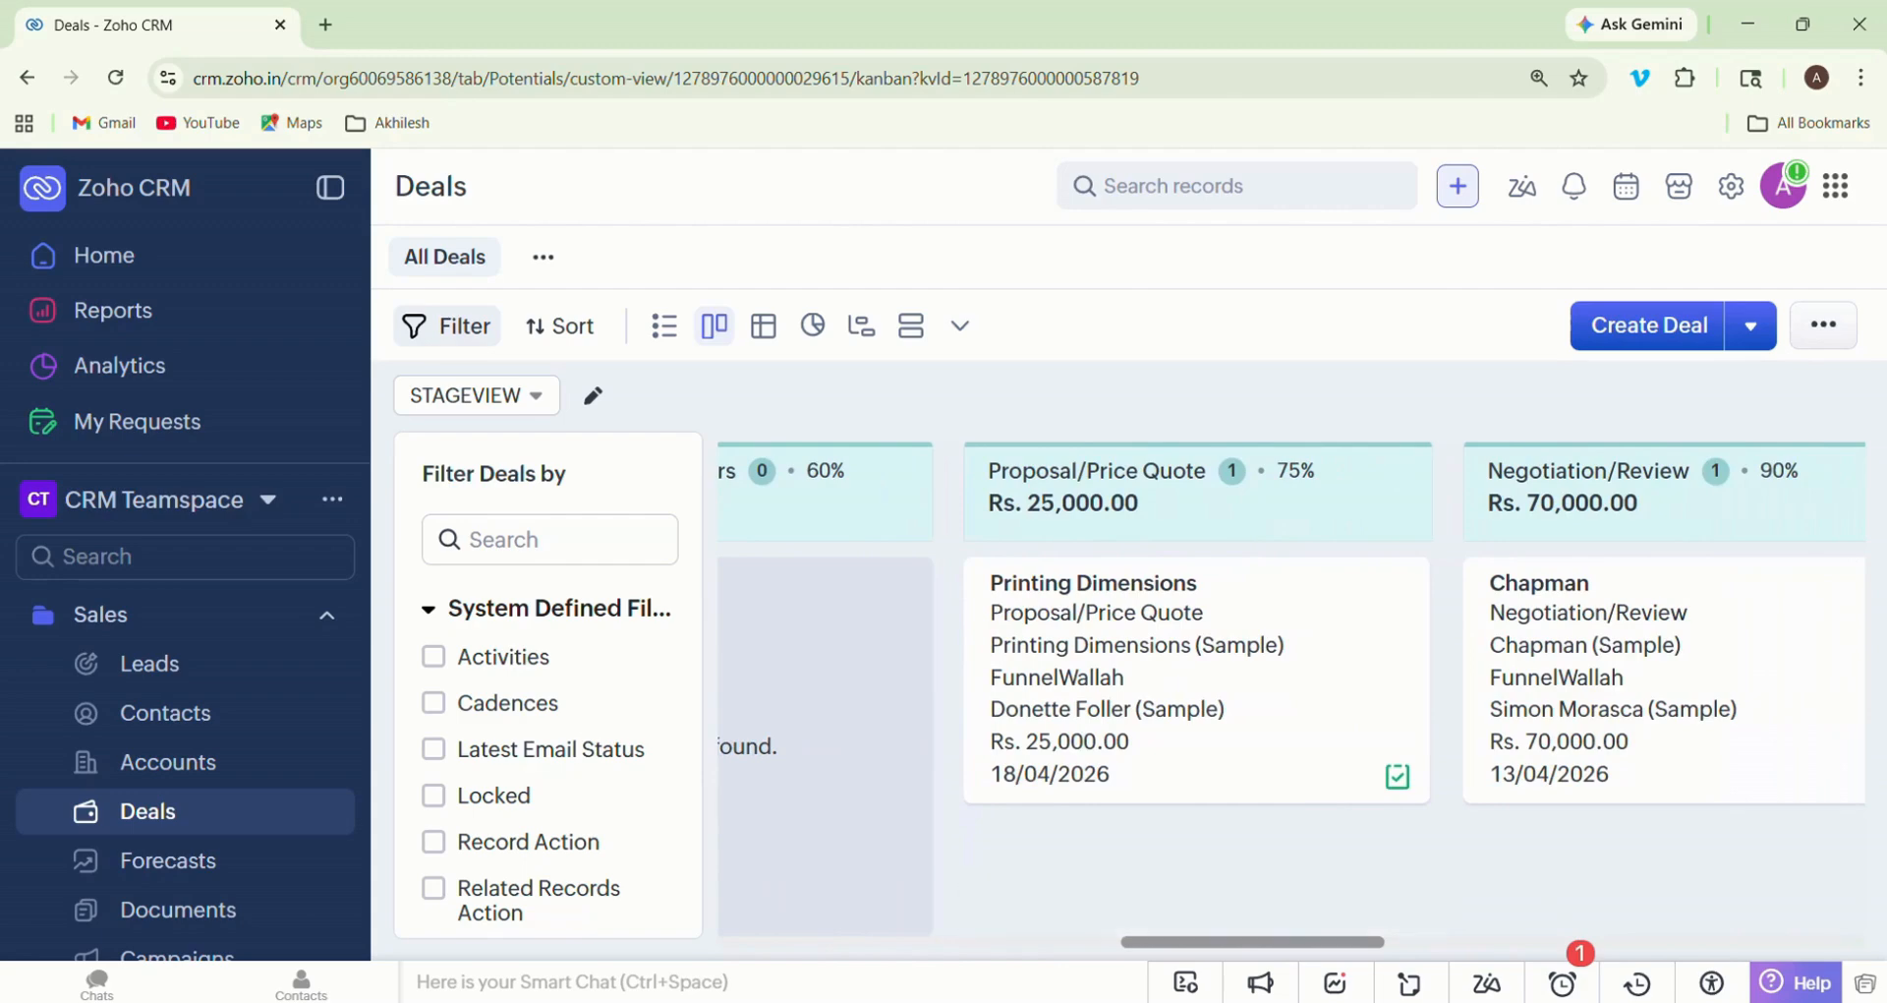
scroll(1292, 696, "right", 14)
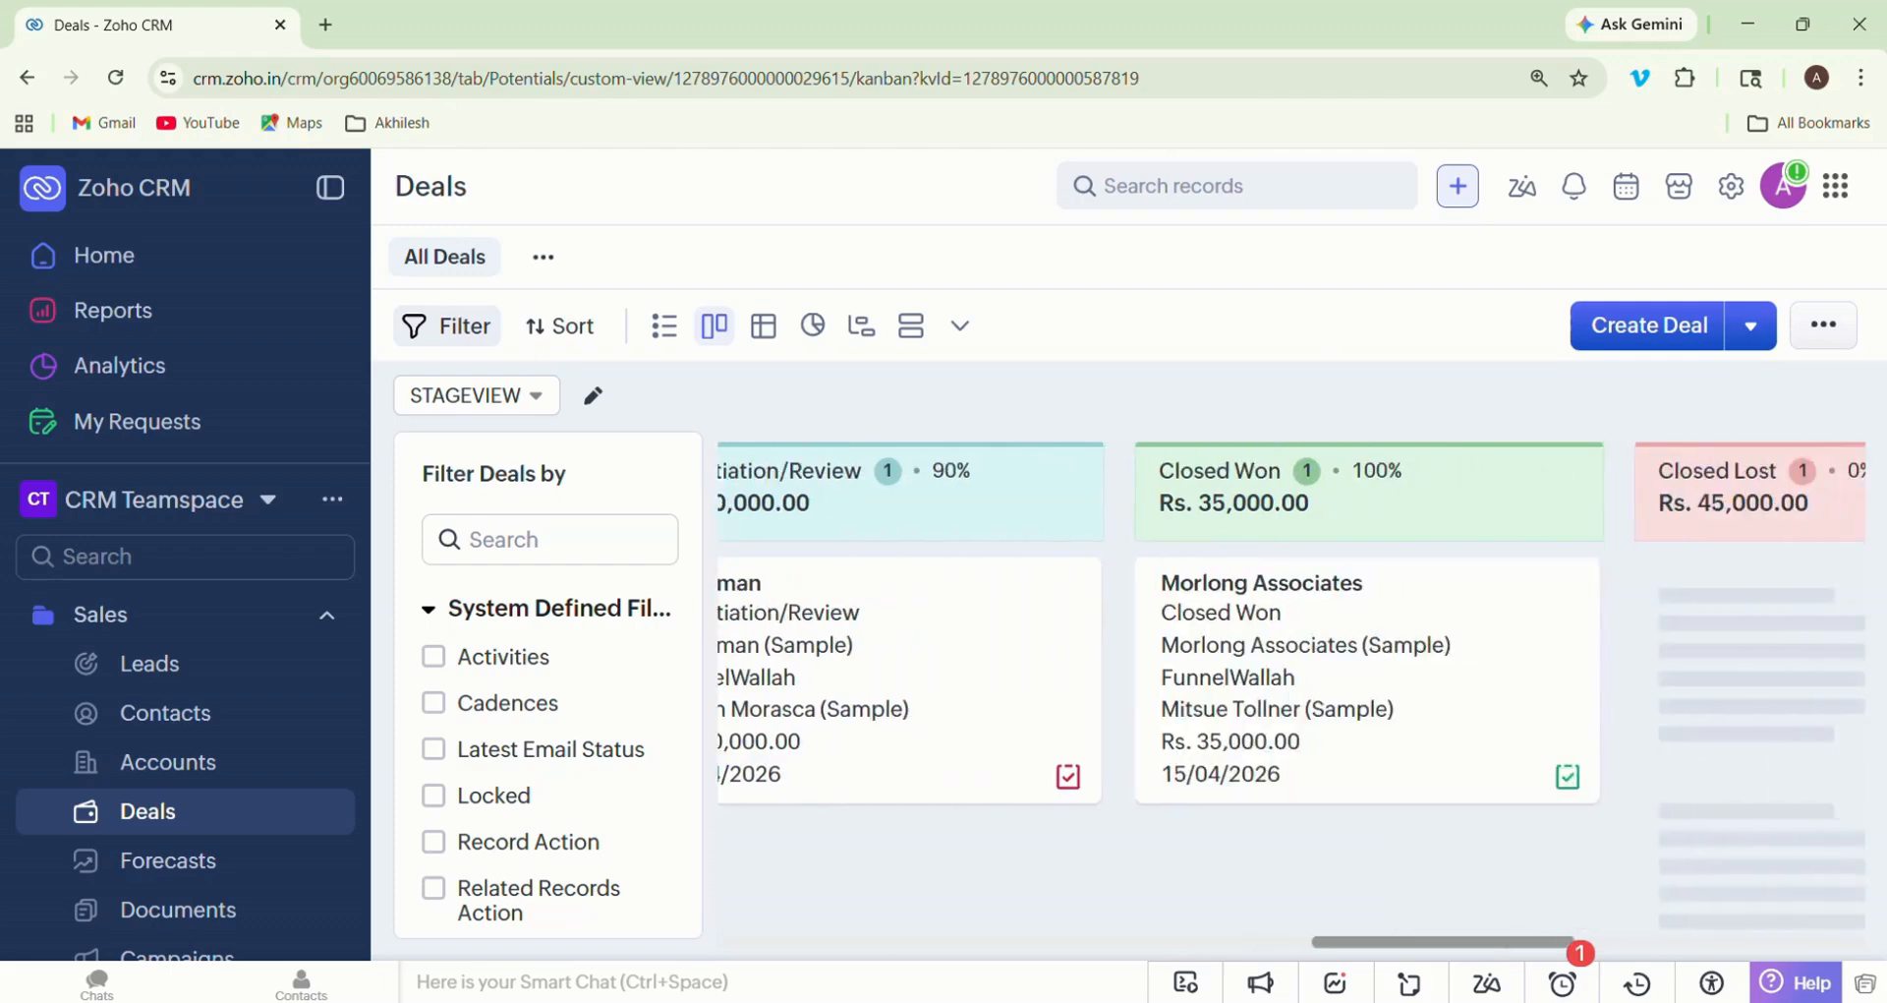
scroll(1292, 696, "left", 7)
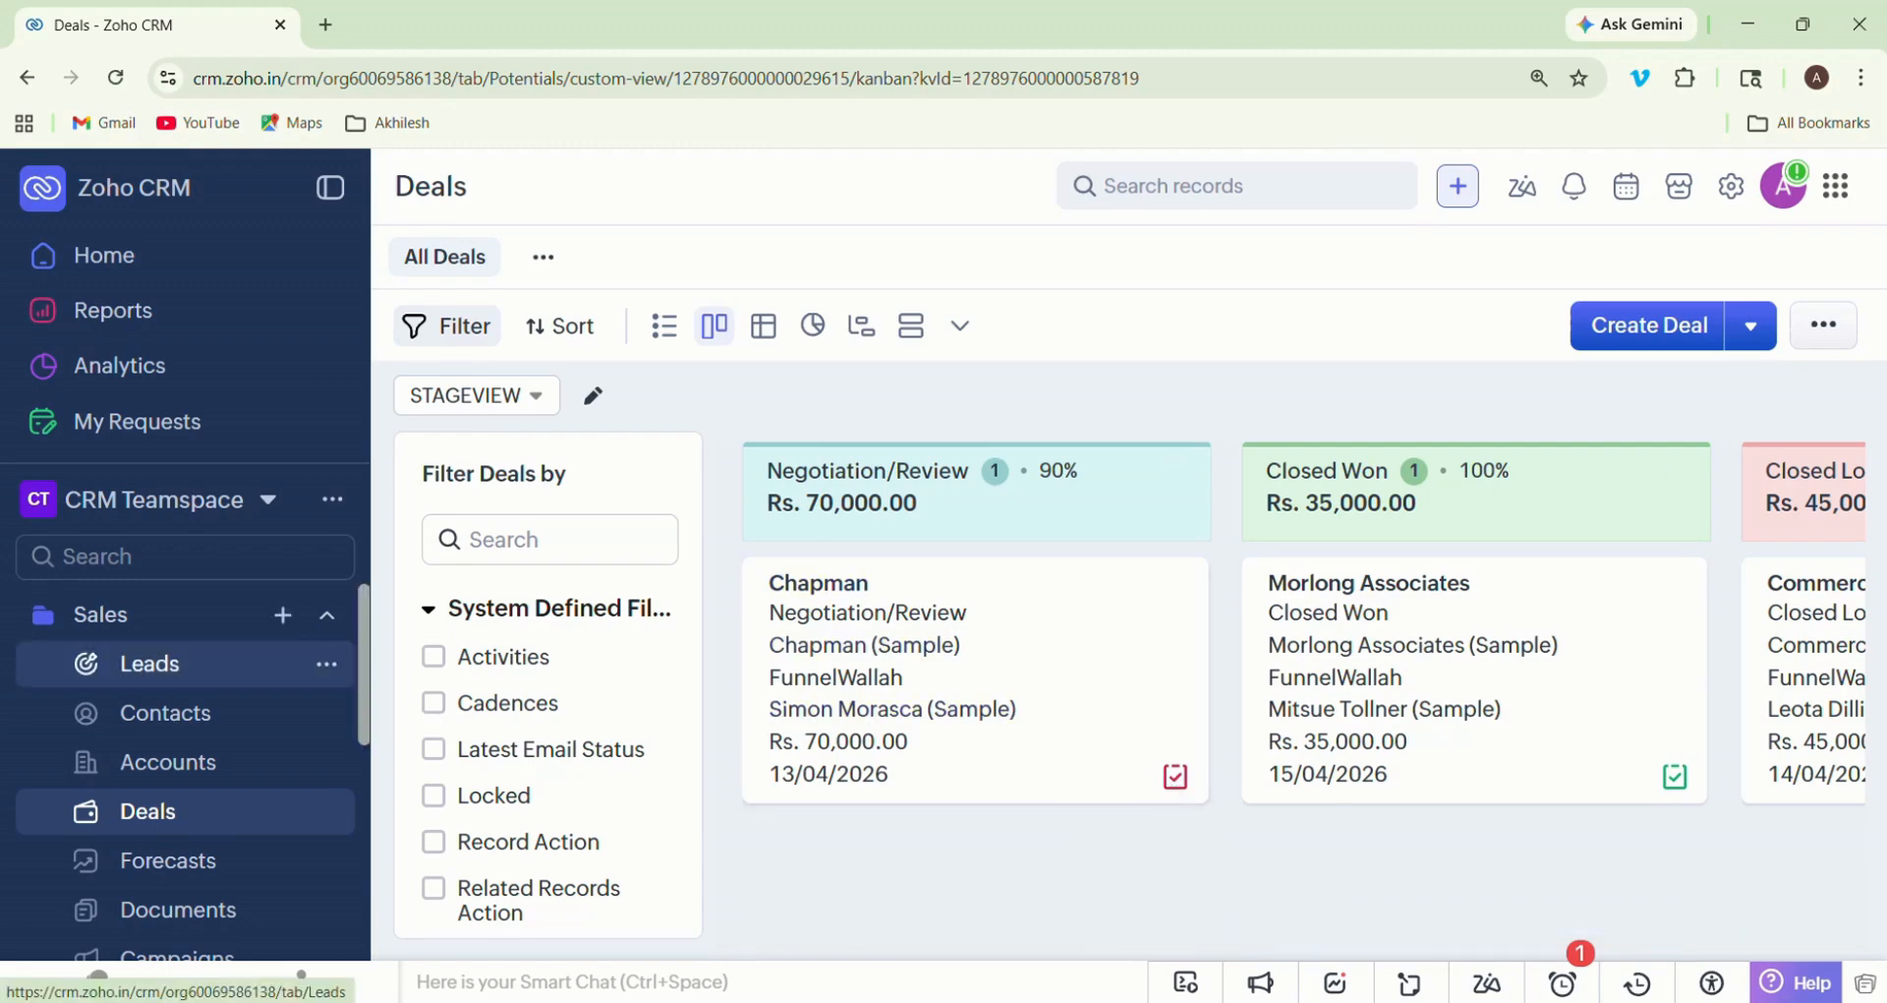
- Start a new lead in the Leads module and look over the Lead Information fields
left_click(150, 664)
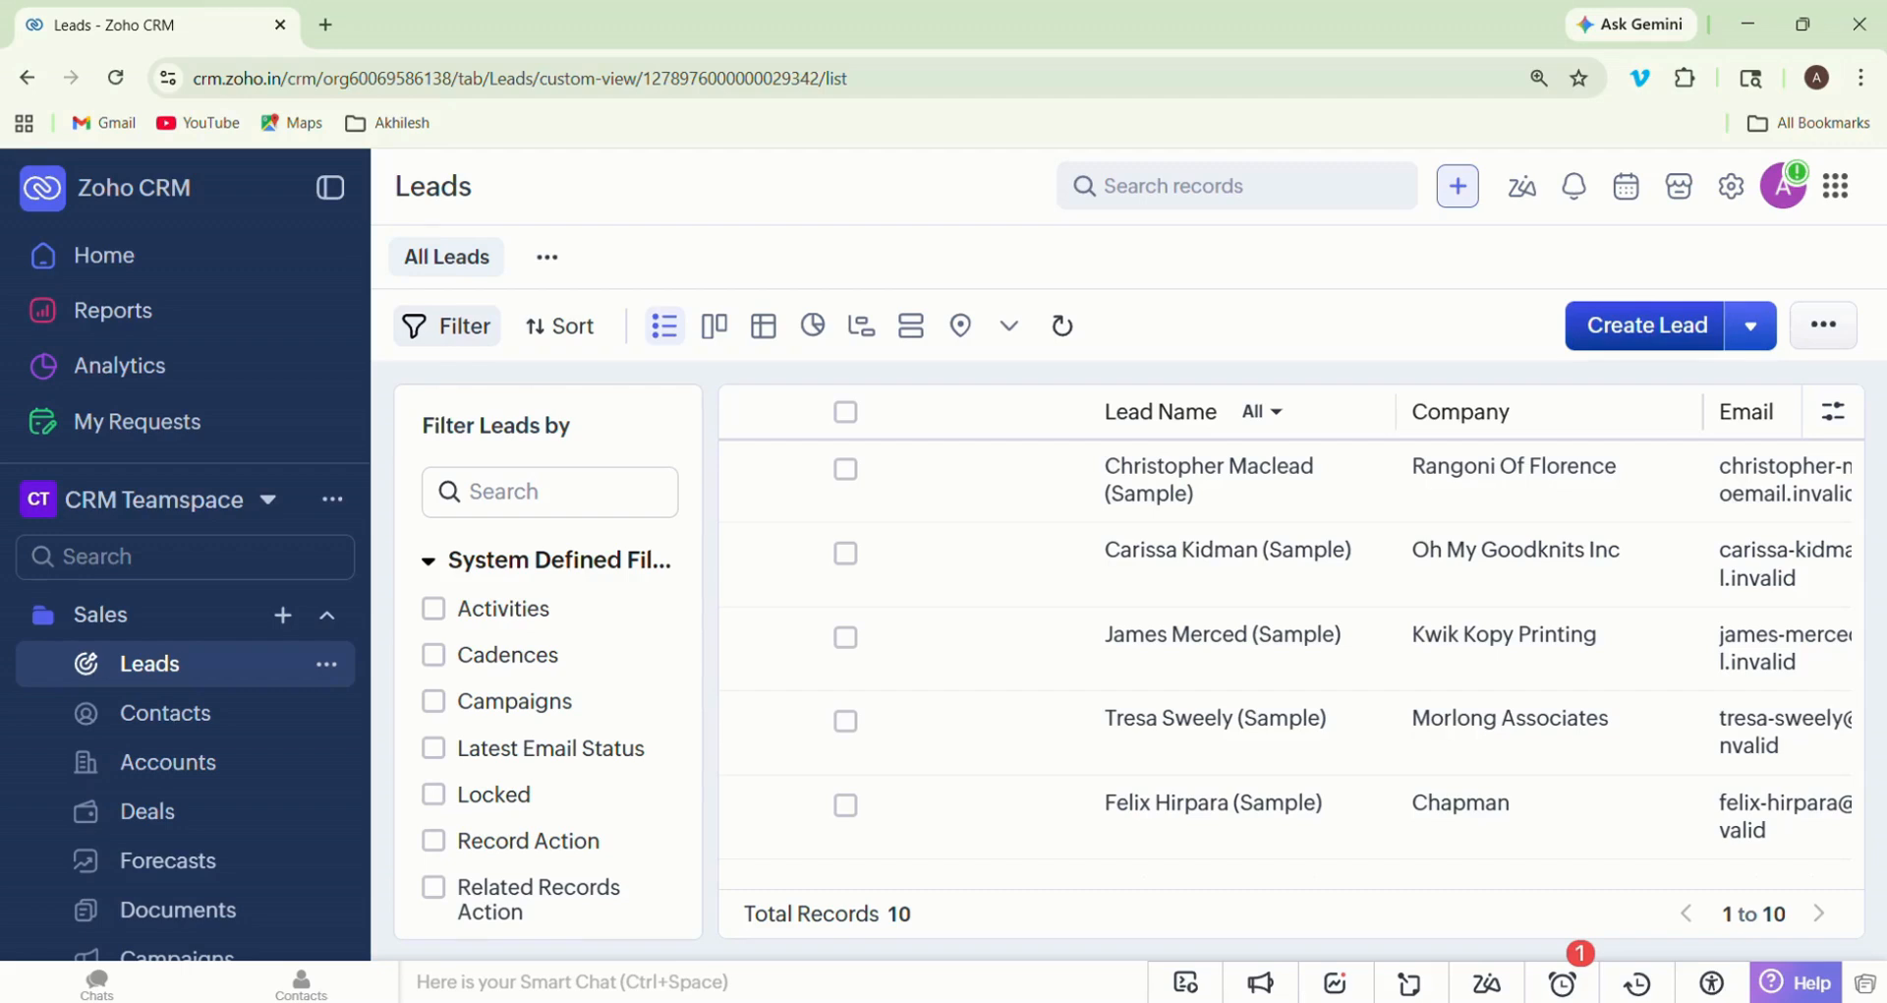
left_click(1646, 324)
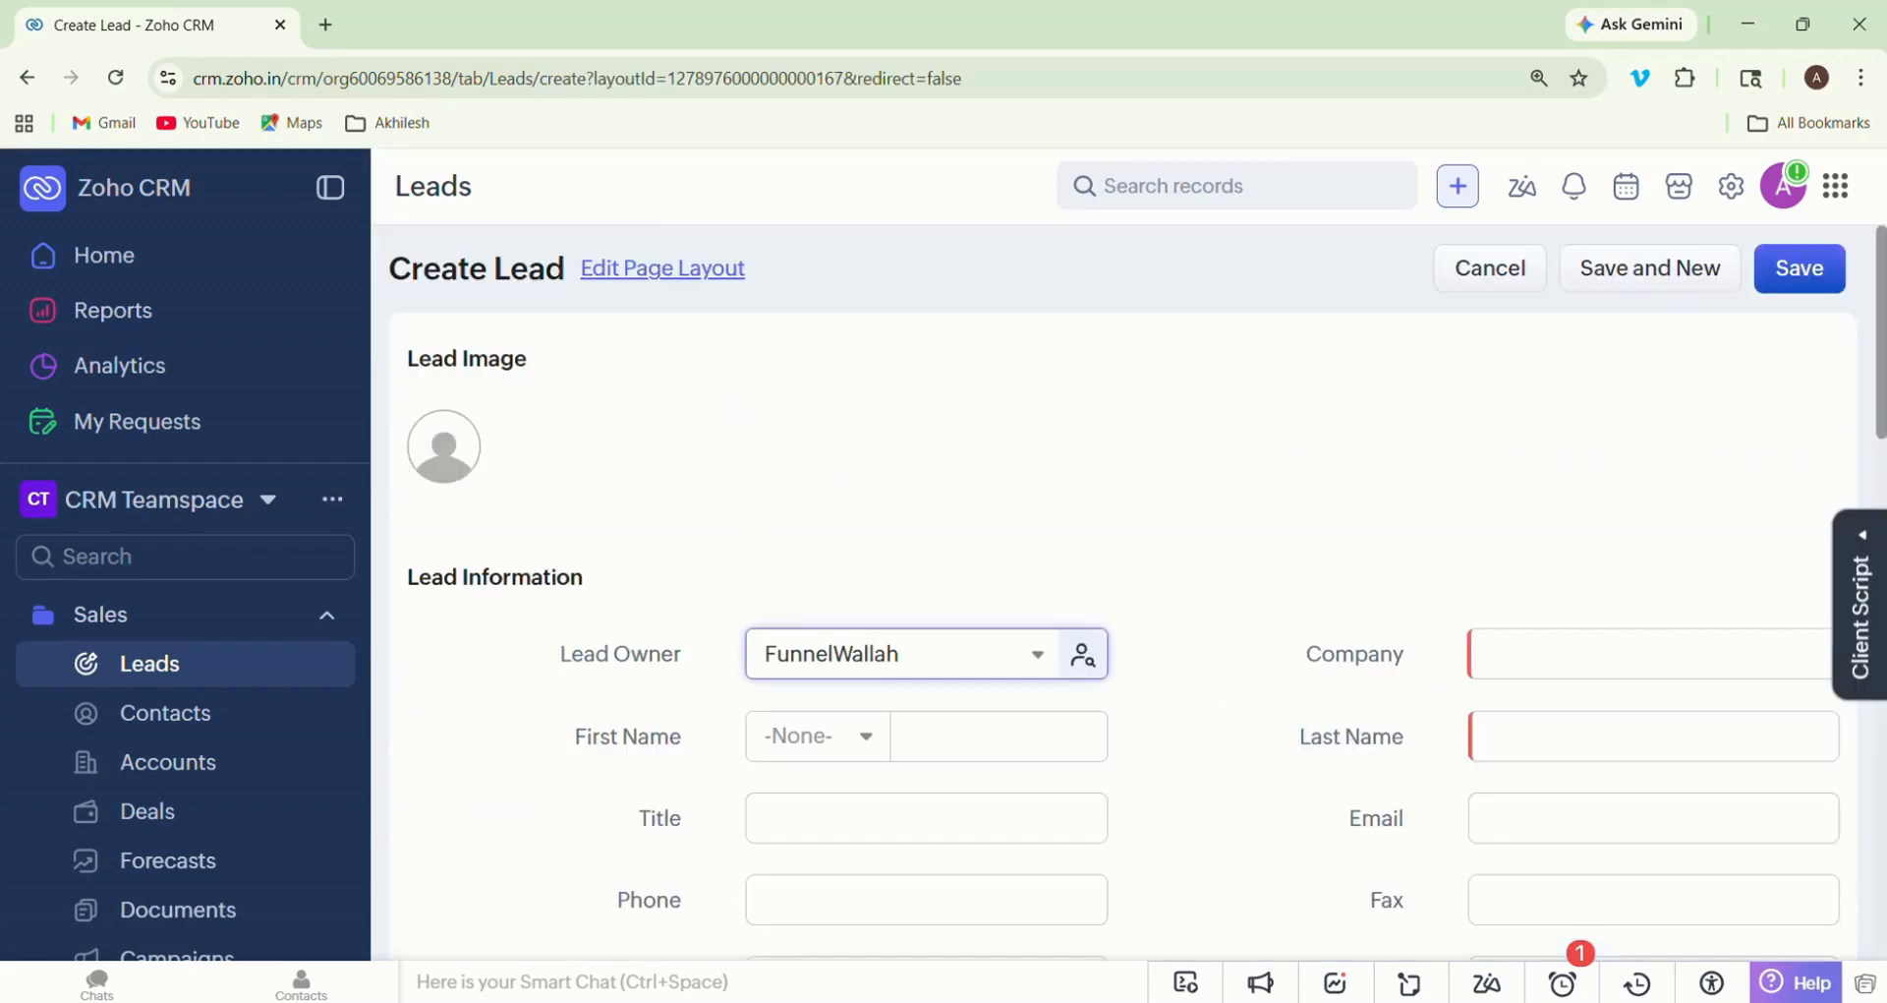
left_click(1124, 432)
key("Down")
key("Down")
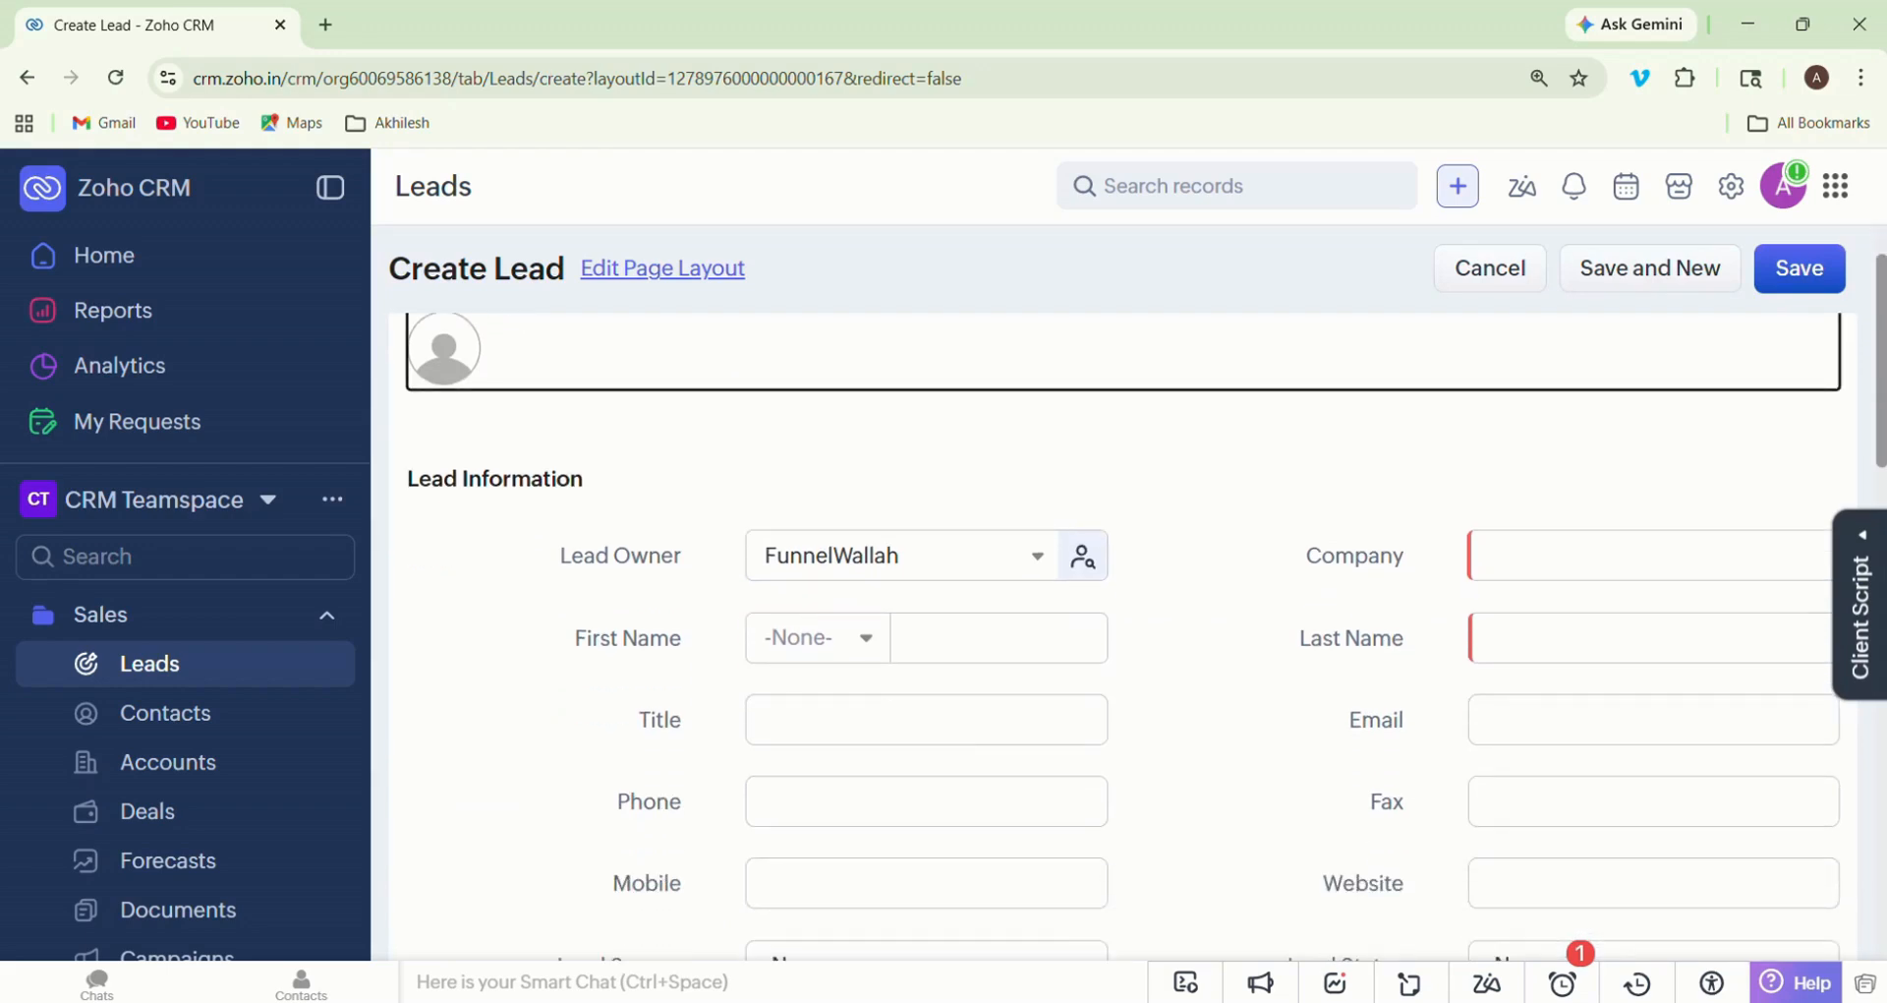
key("Down")
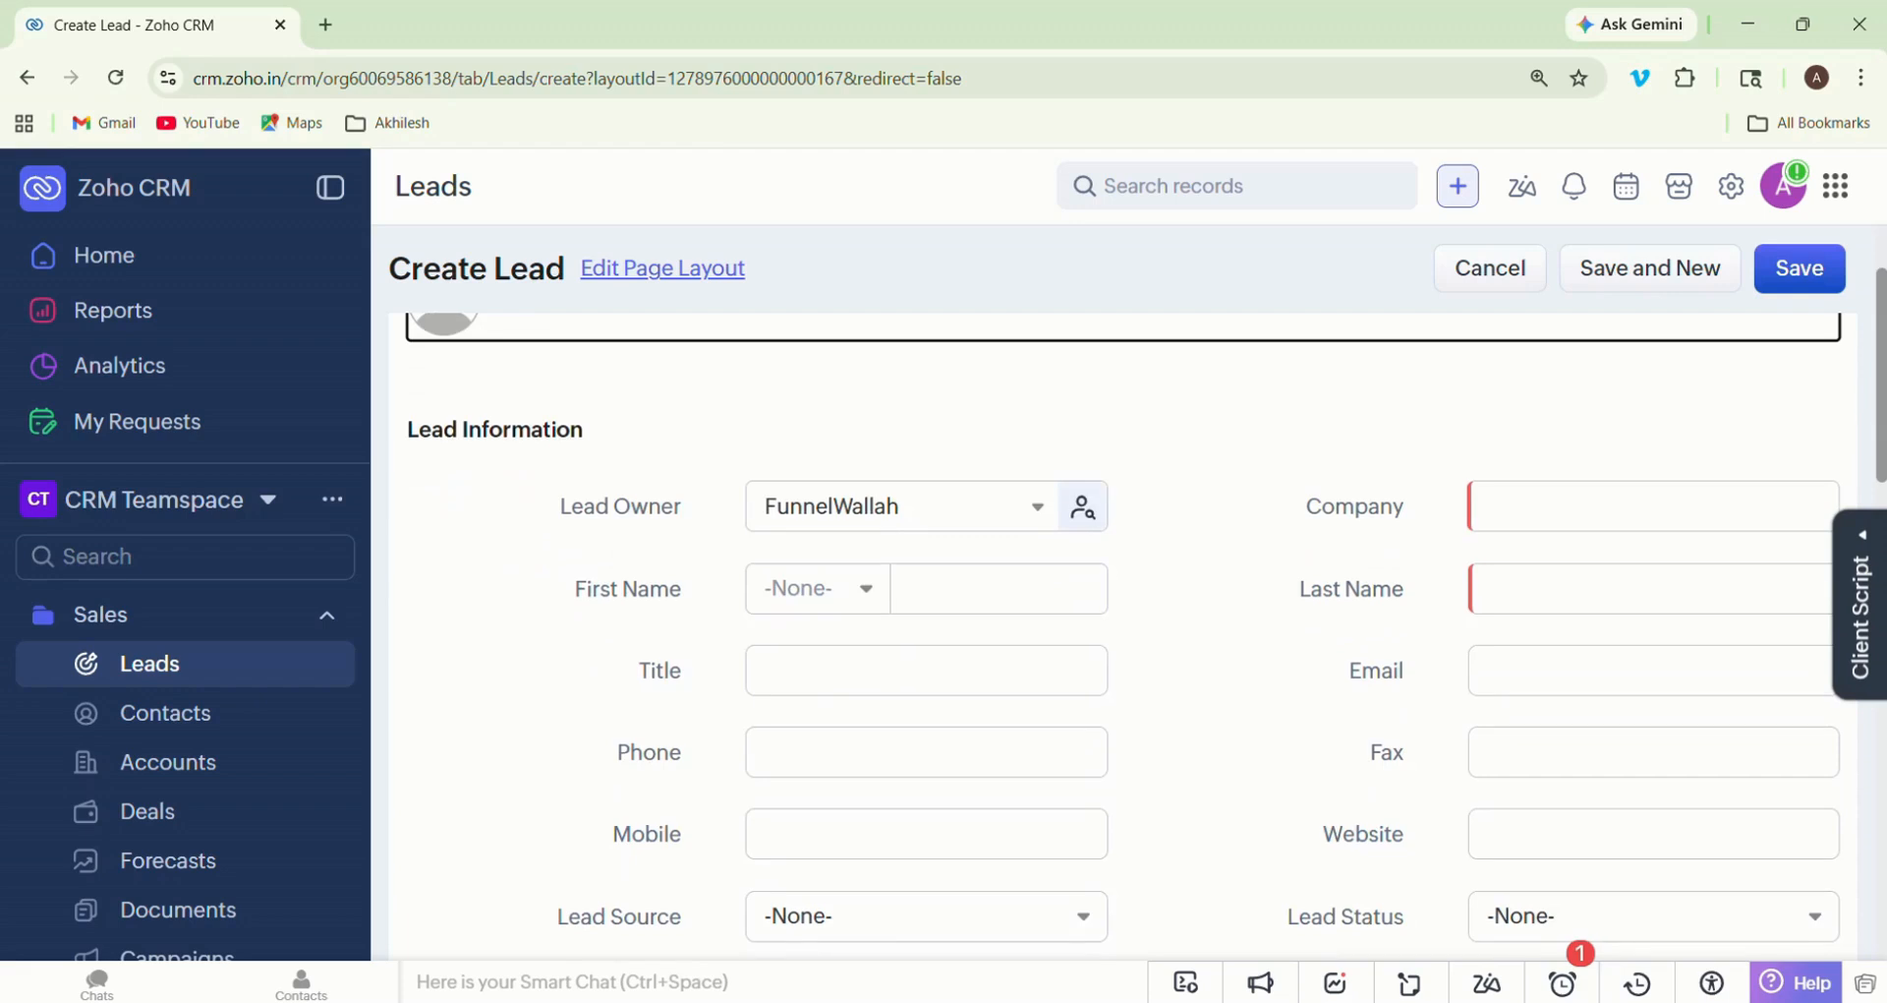
key("Down")
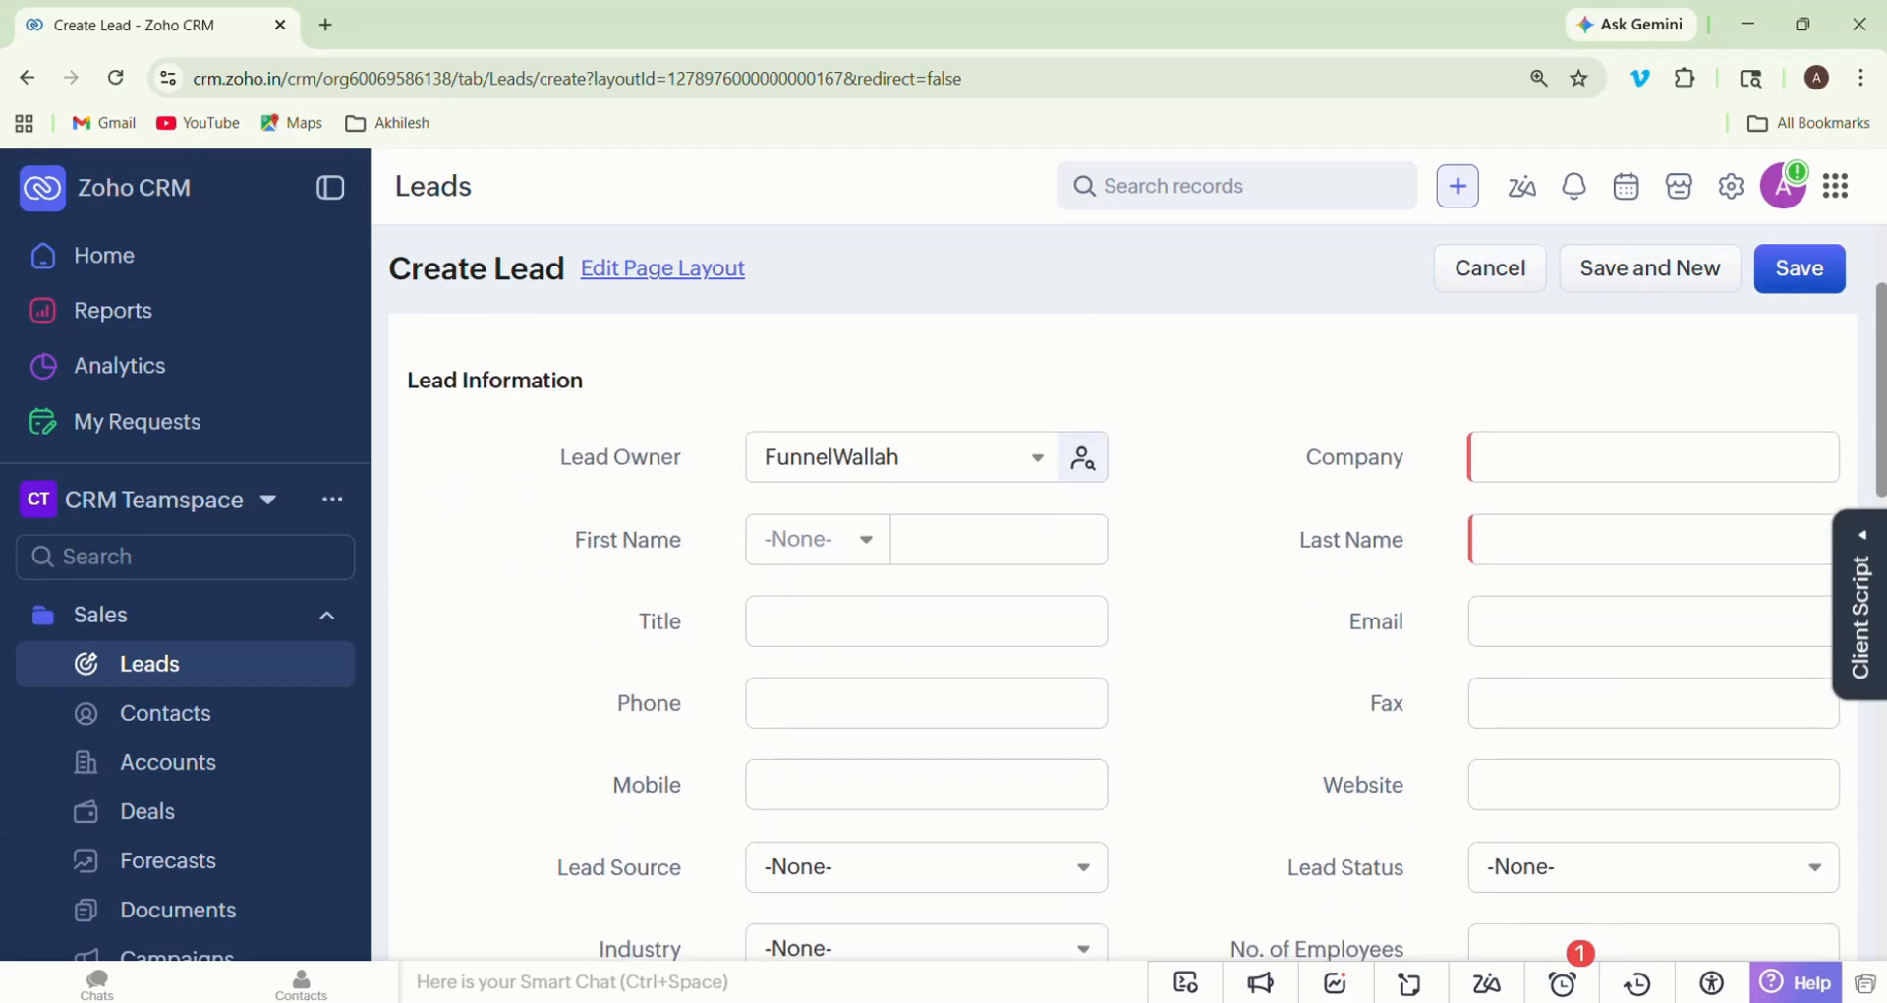
key("Up")
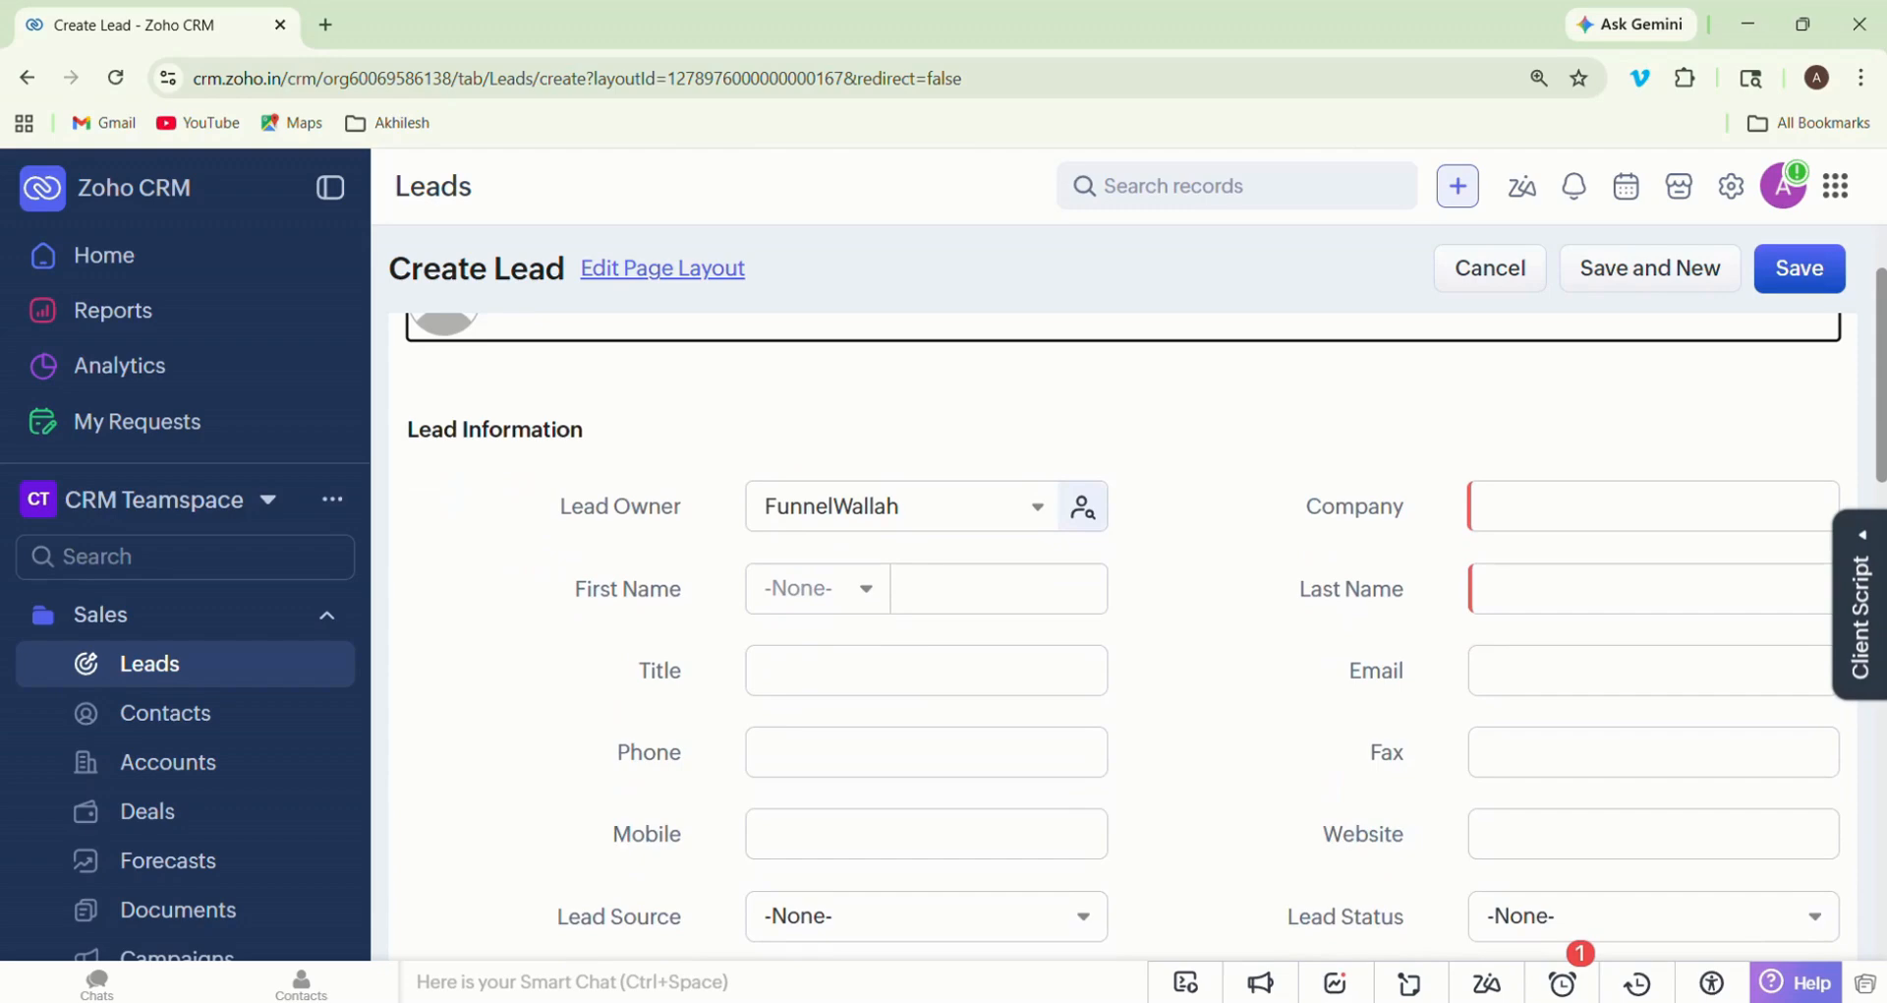
key("Down")
key("Up")
key("Down")
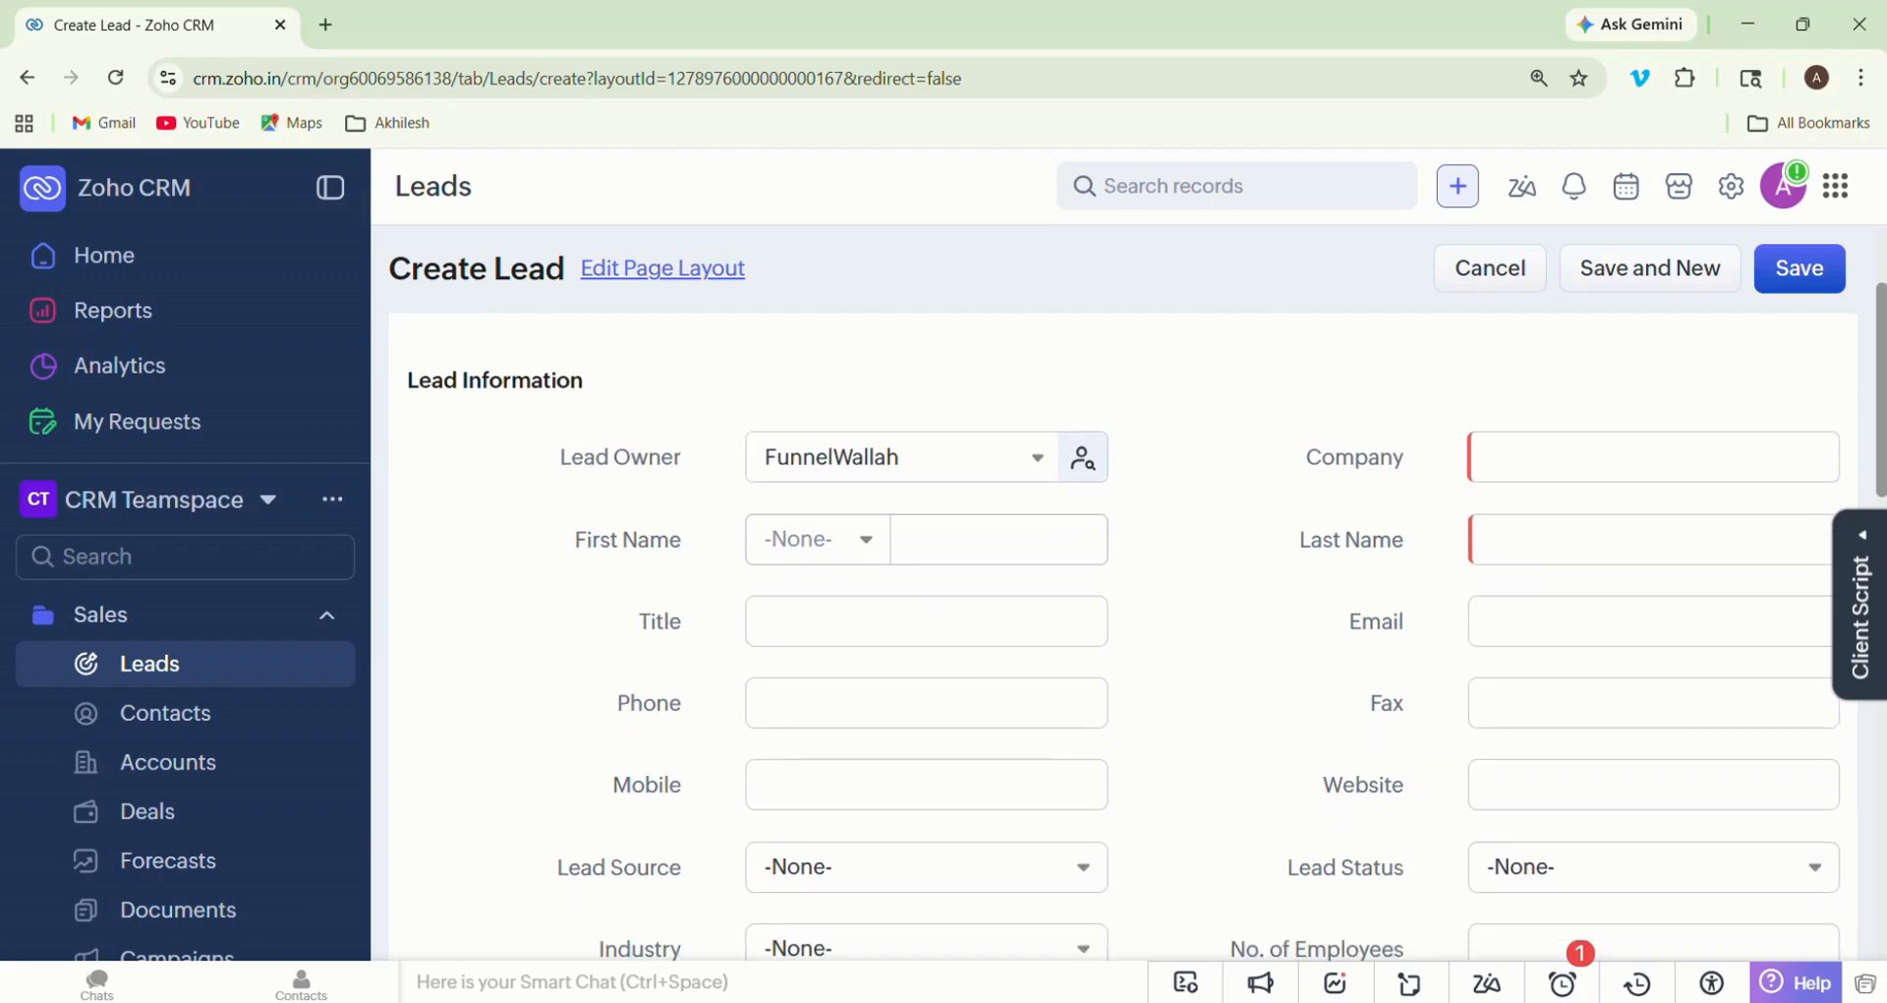
- Enter the new lead's first name and last name
left_click(998, 540)
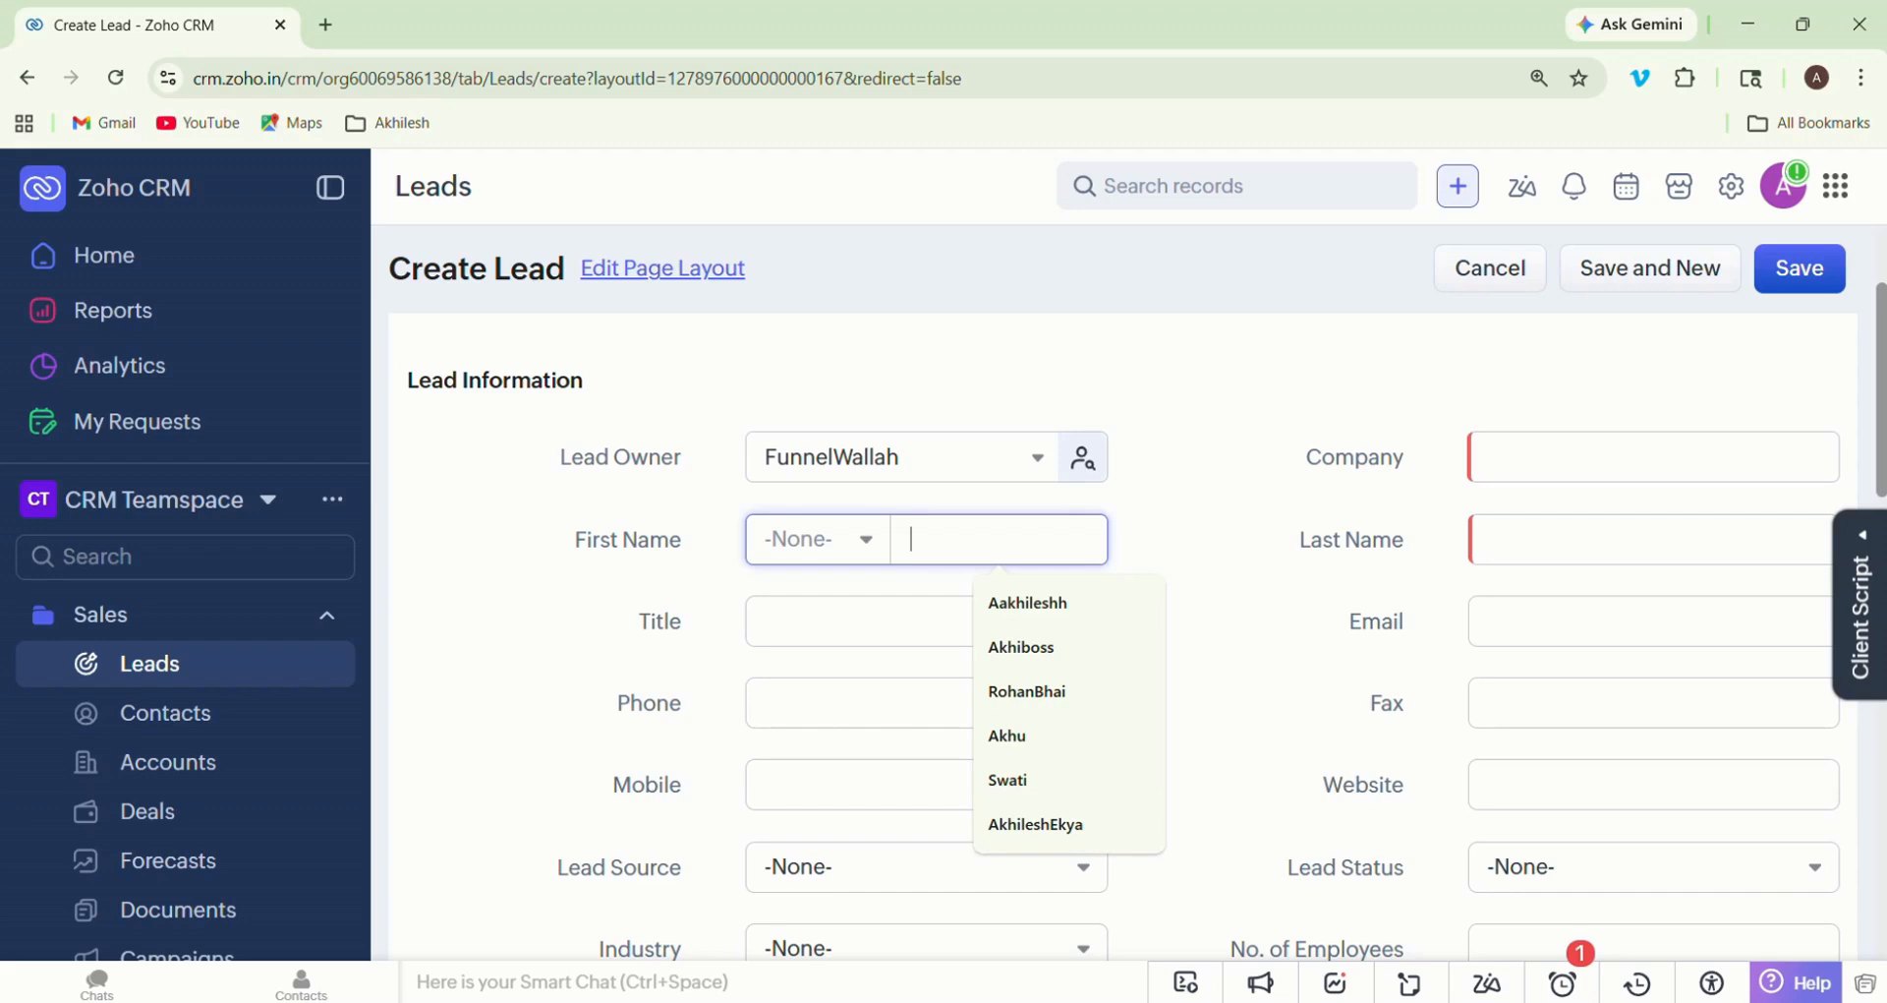
type("Eahul")
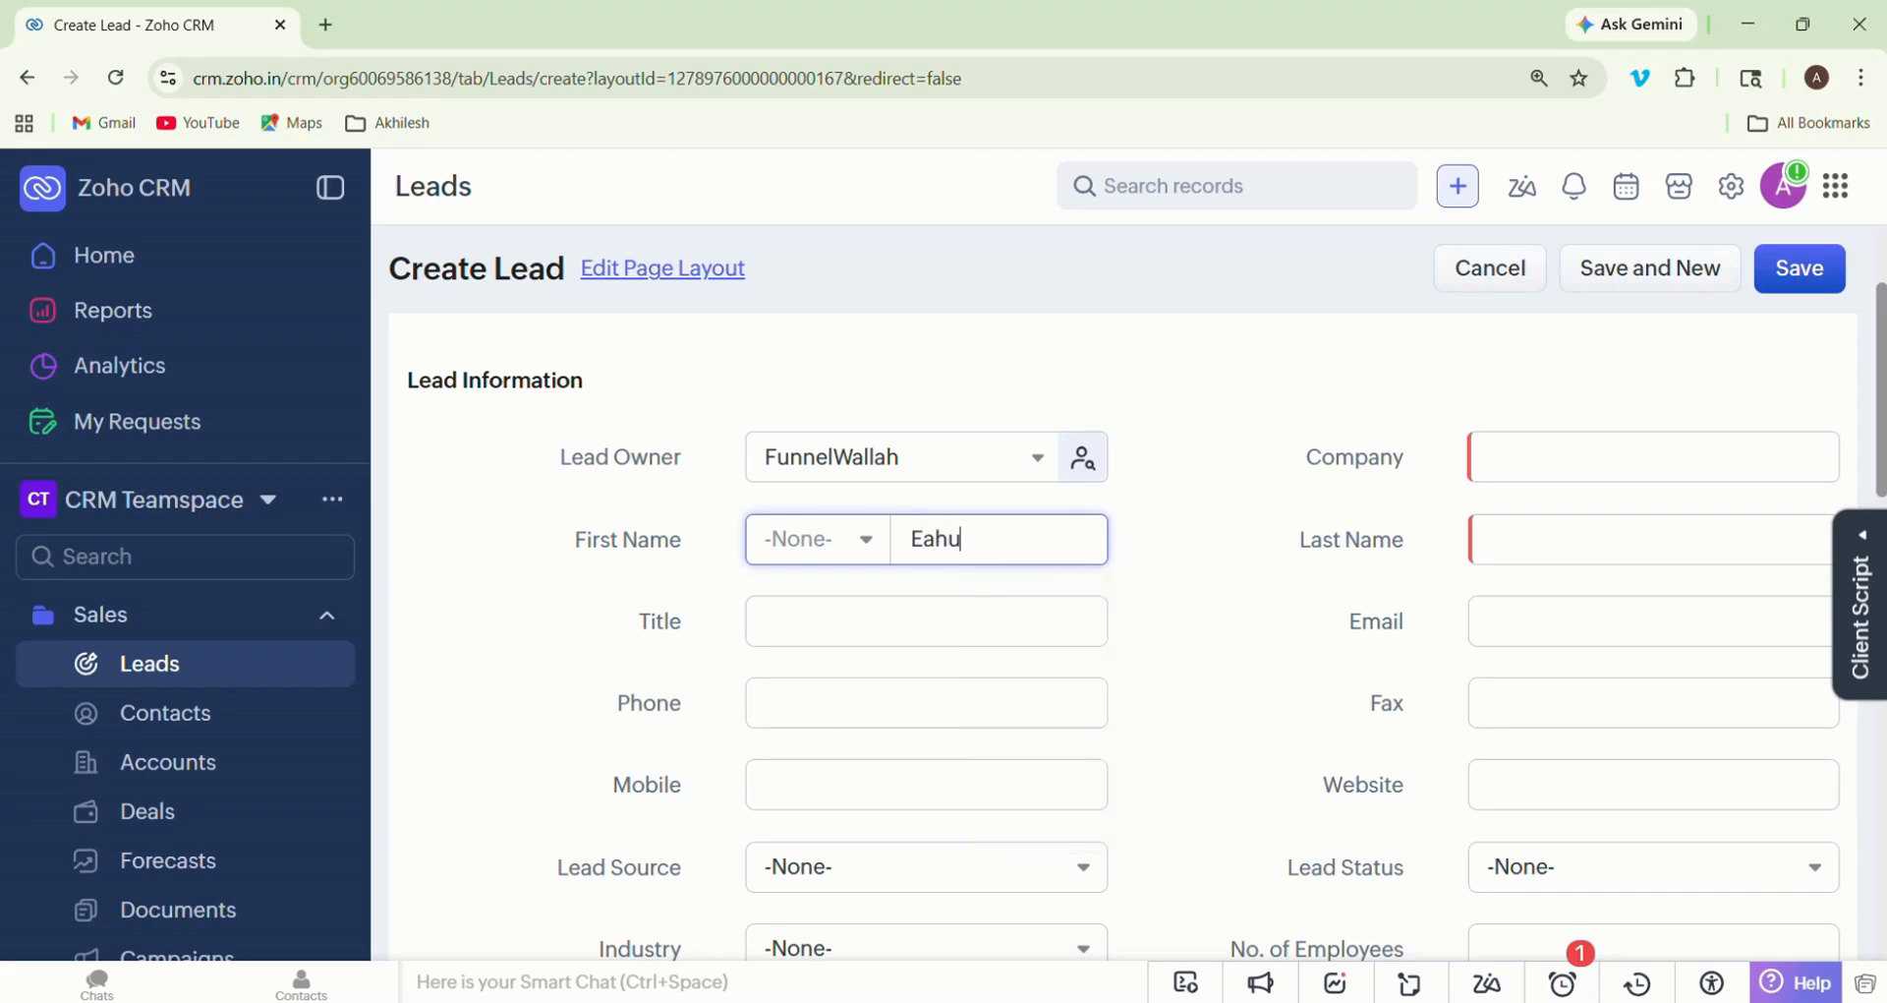
key("BackSpace")
key("BackSpace")
key("BackSpace")
key("BackSpace")
key("BackSpace")
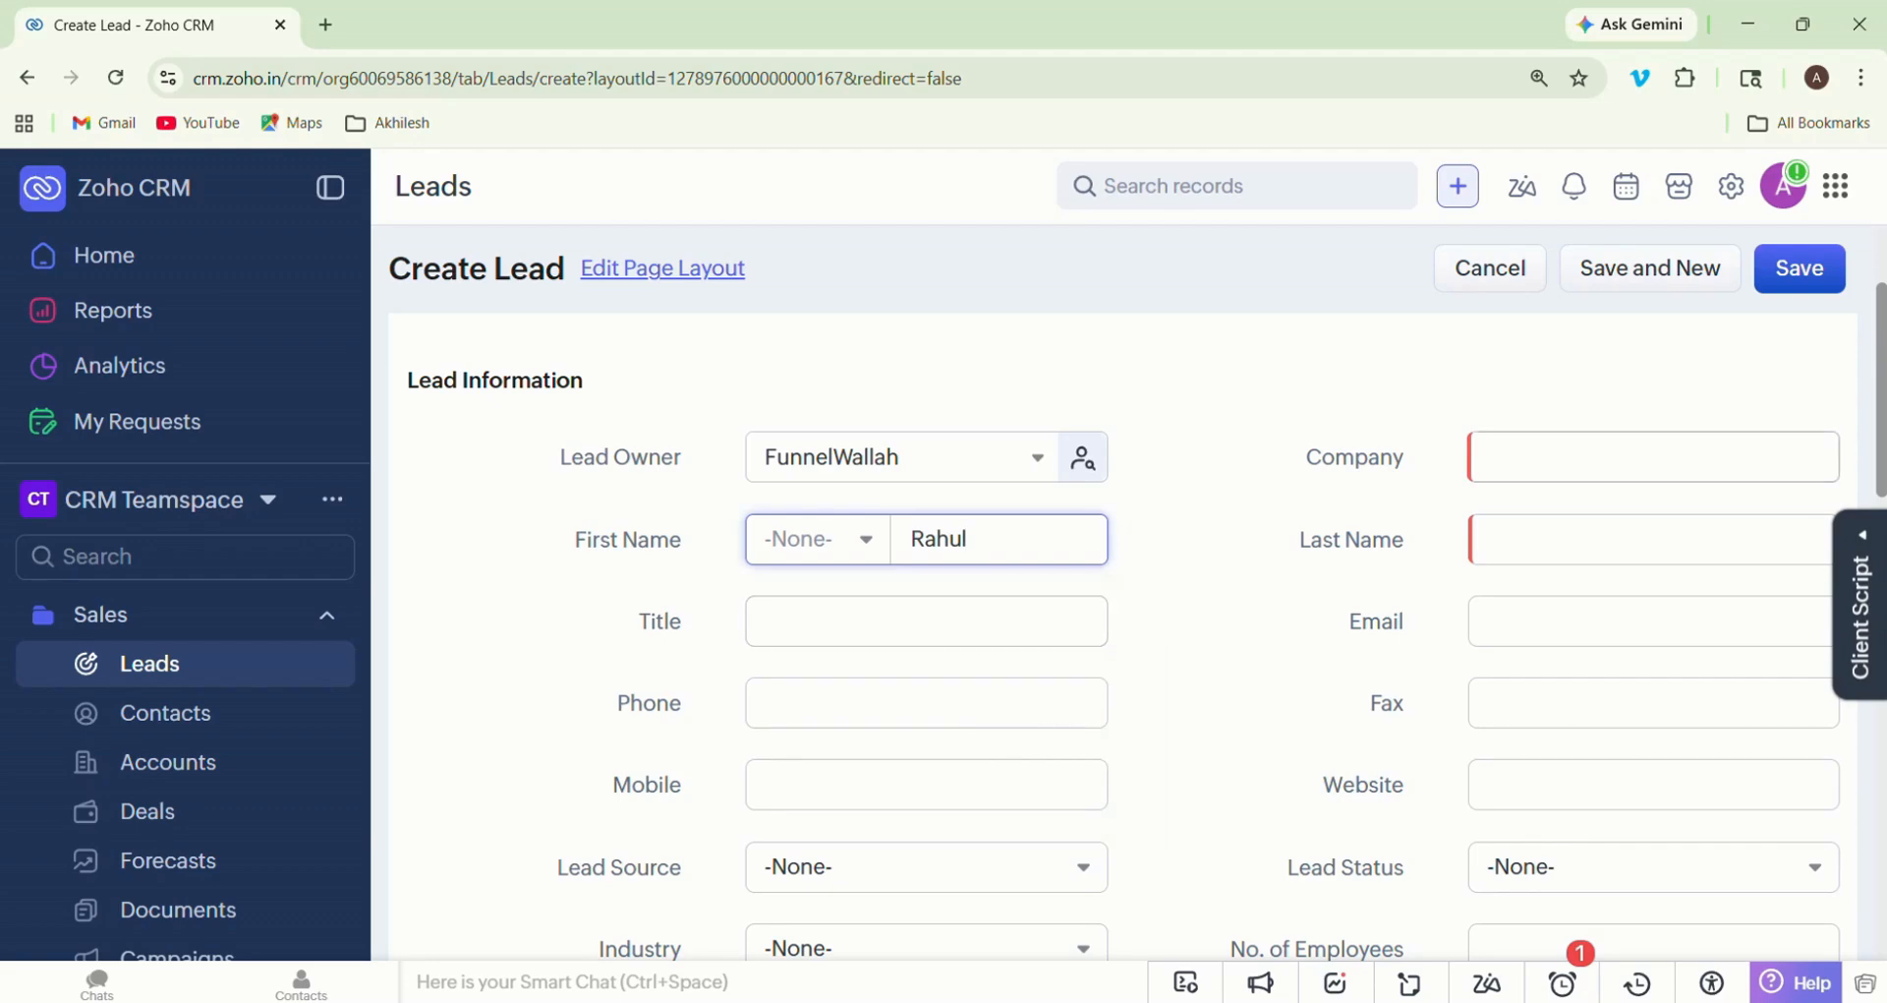
left_click(1612, 540)
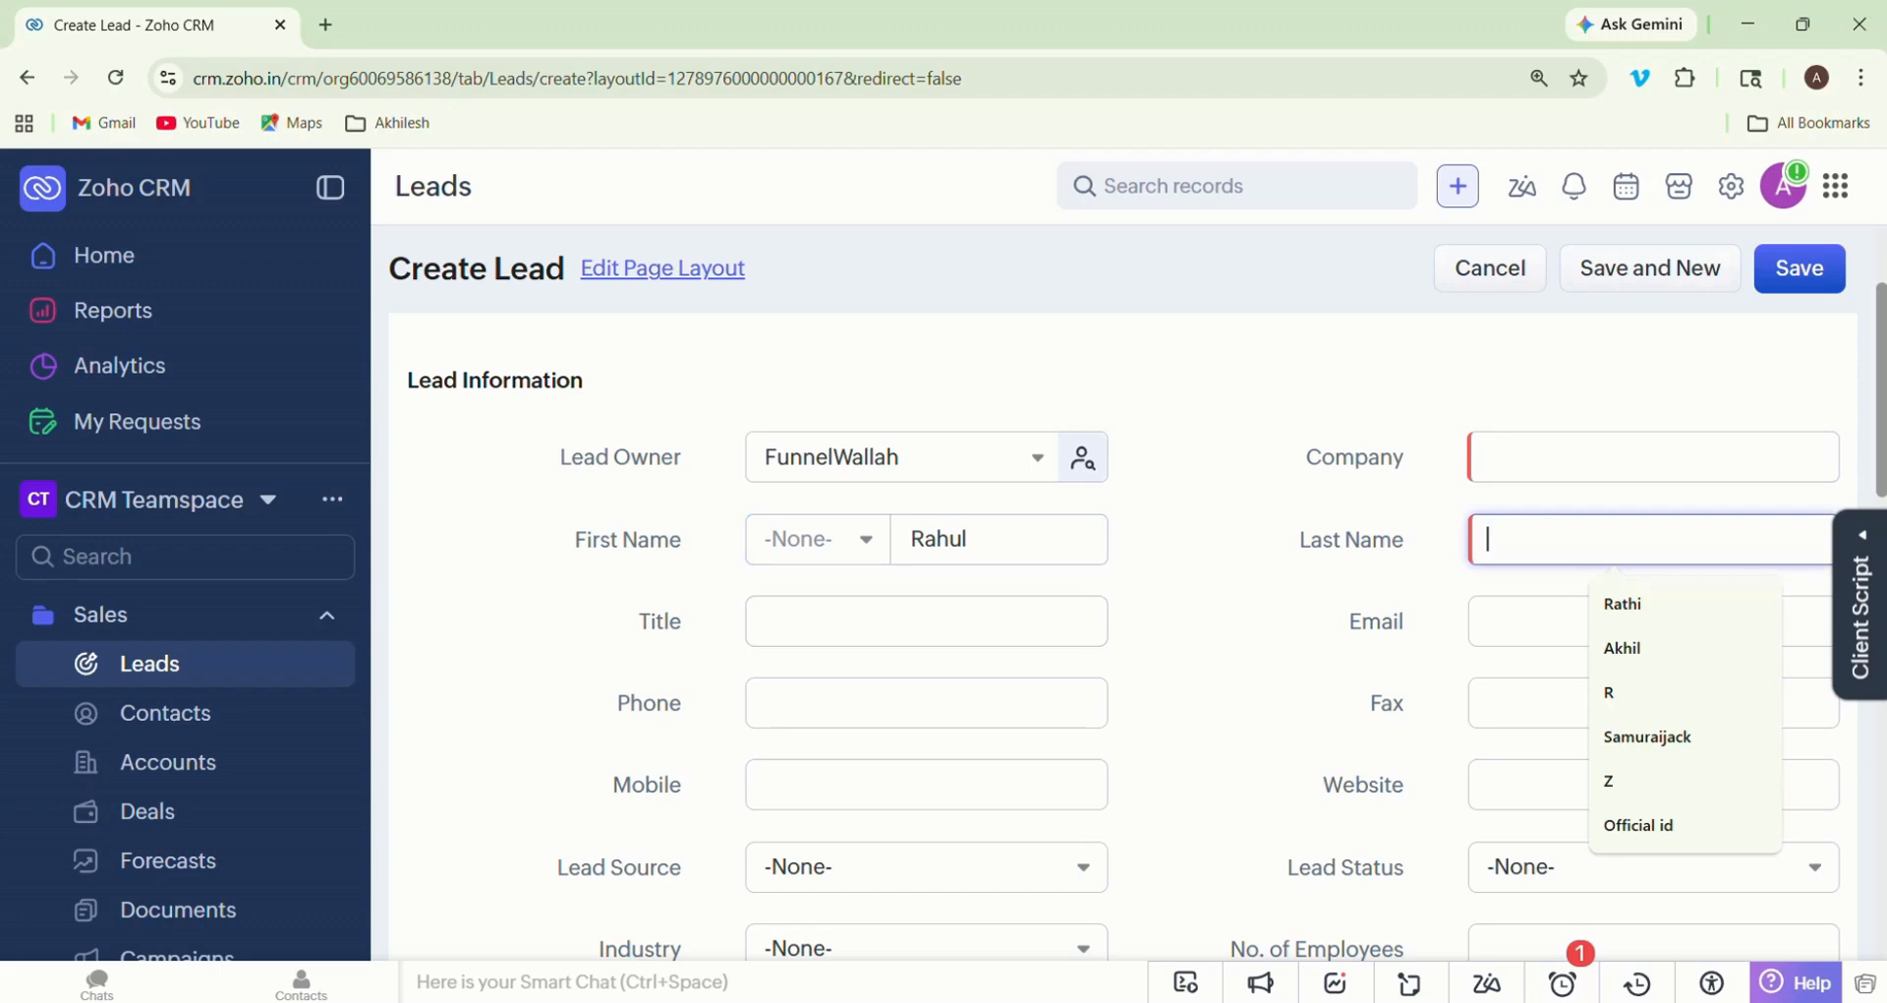
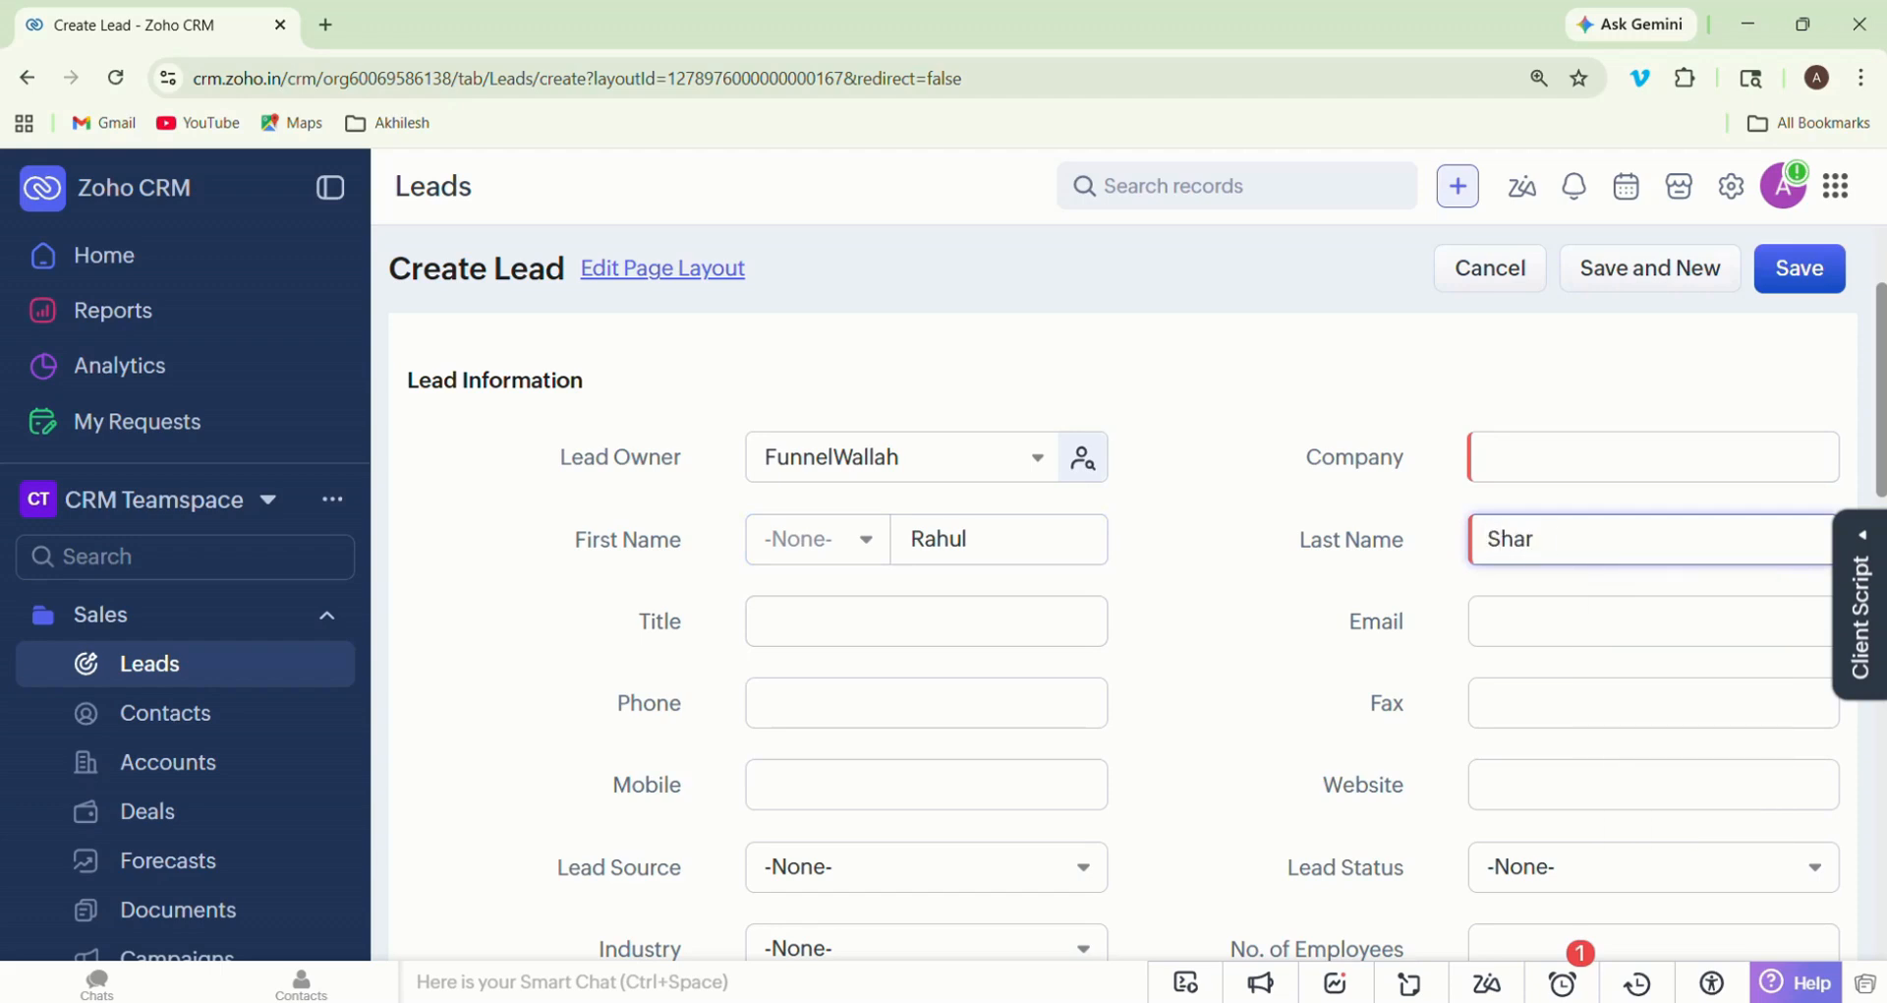
- Set the new lead's company to Startup India
left_click(1612, 457)
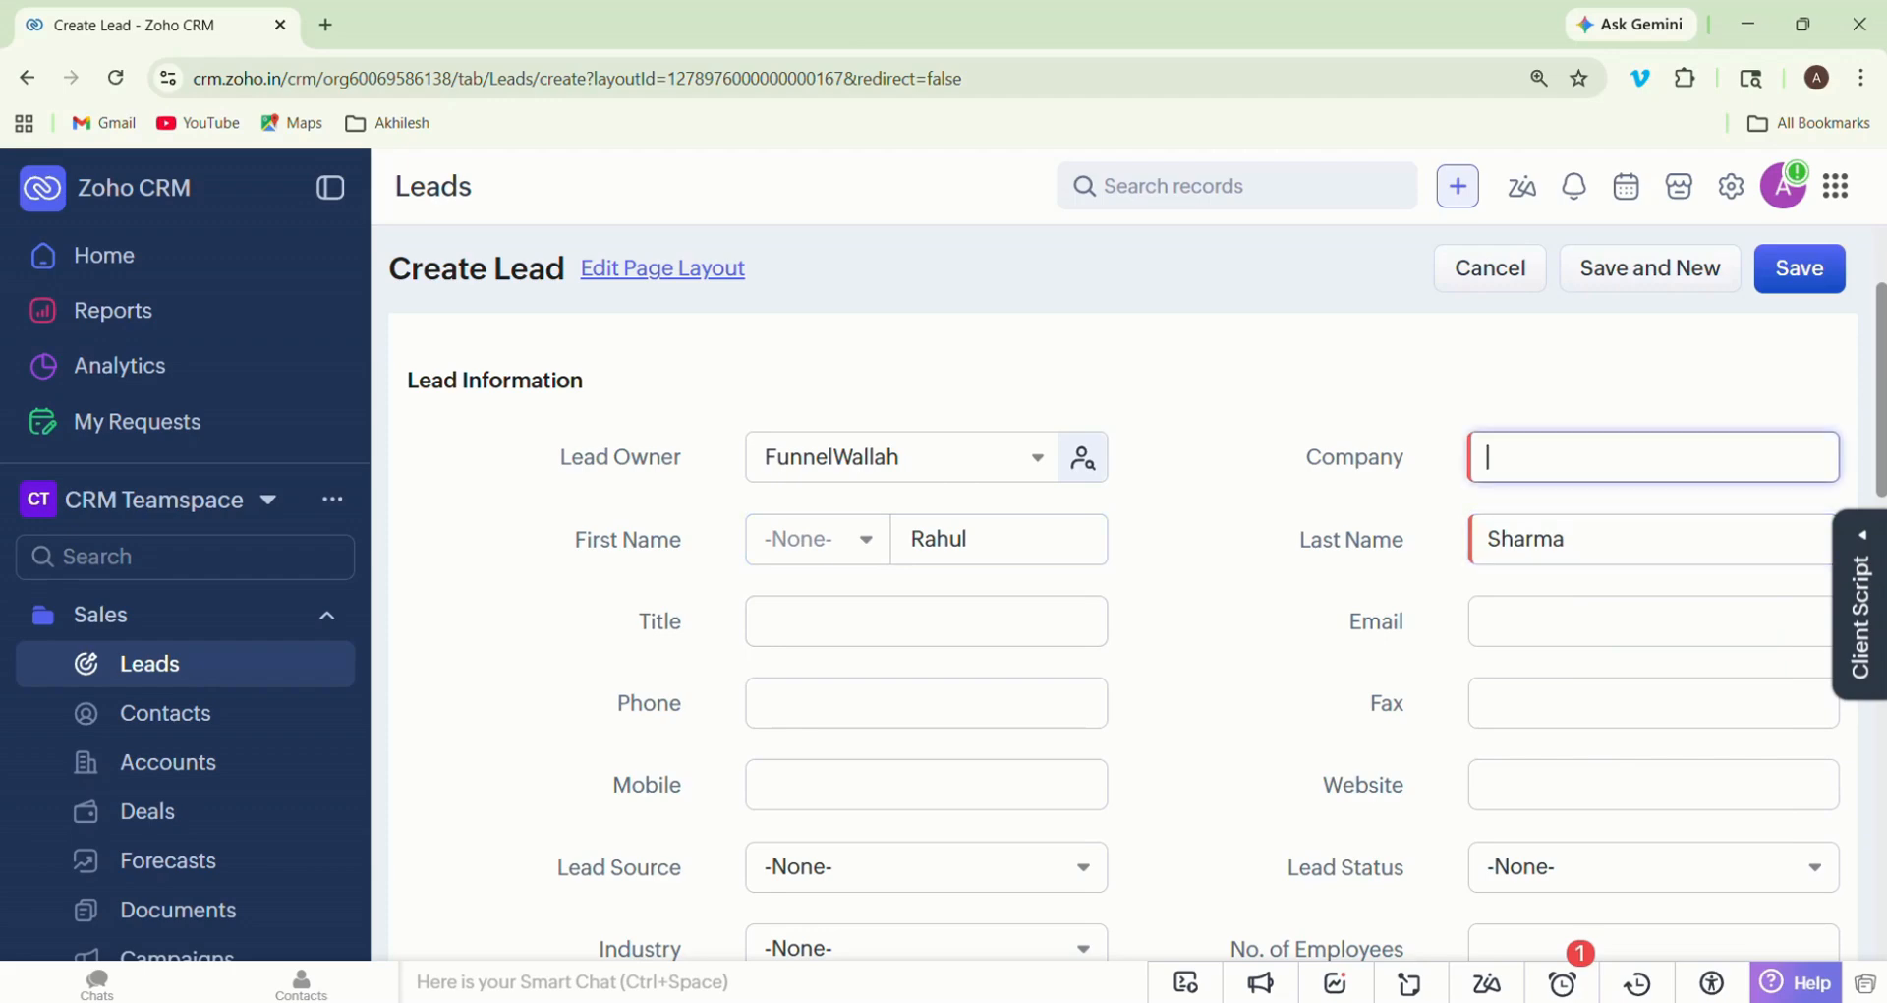
type("Startup India")
- Enter the new lead's email address
left_click(1649, 621)
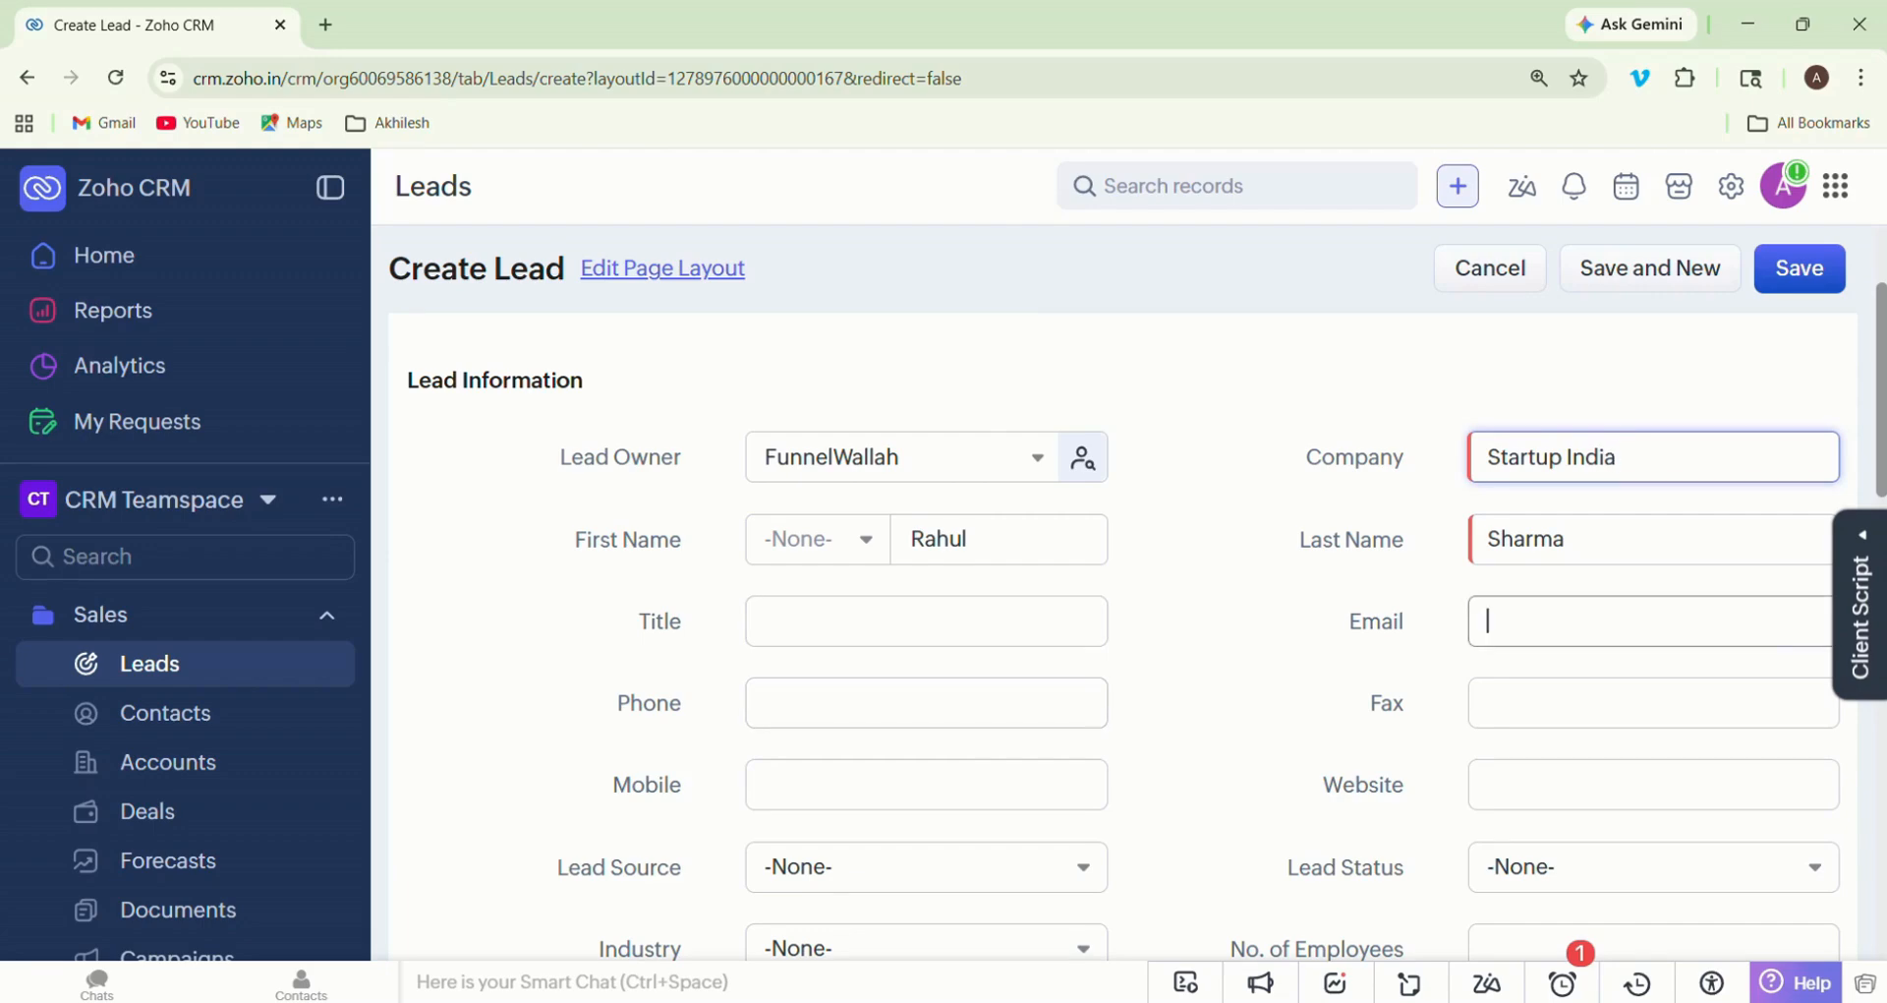
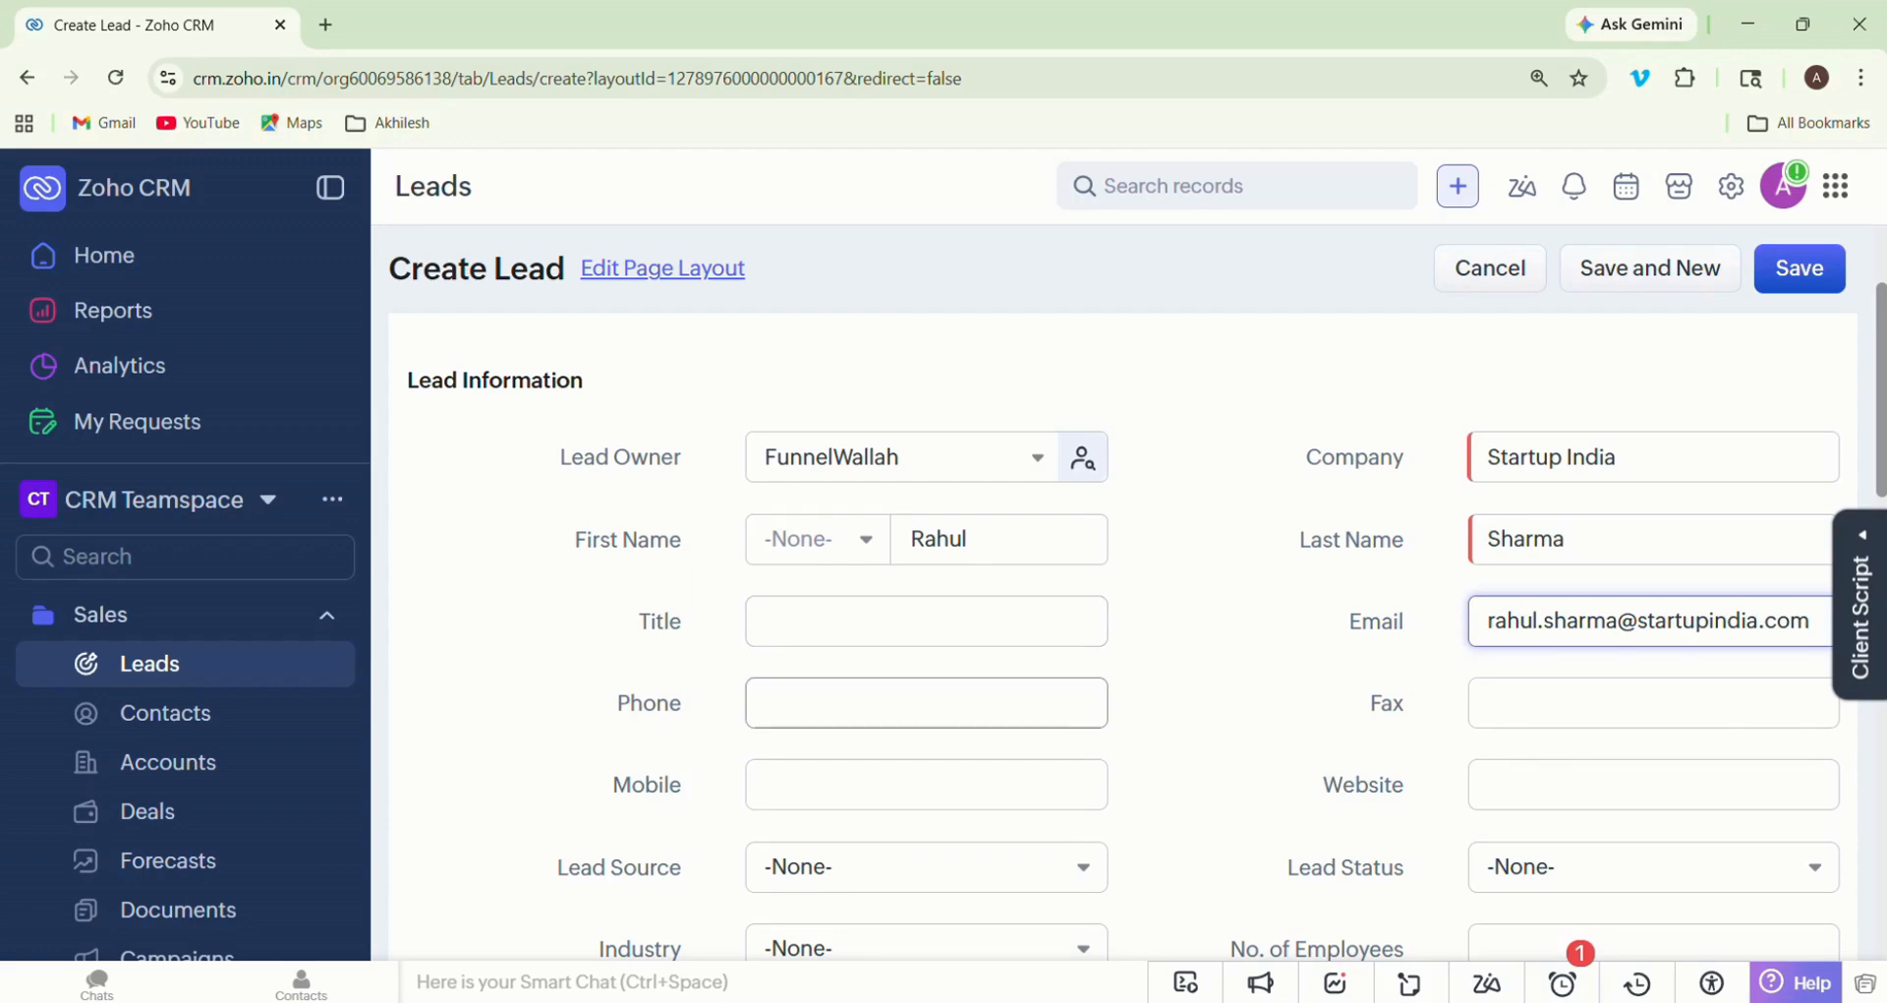
- Enter the new lead's phone number
left_click(926, 703)
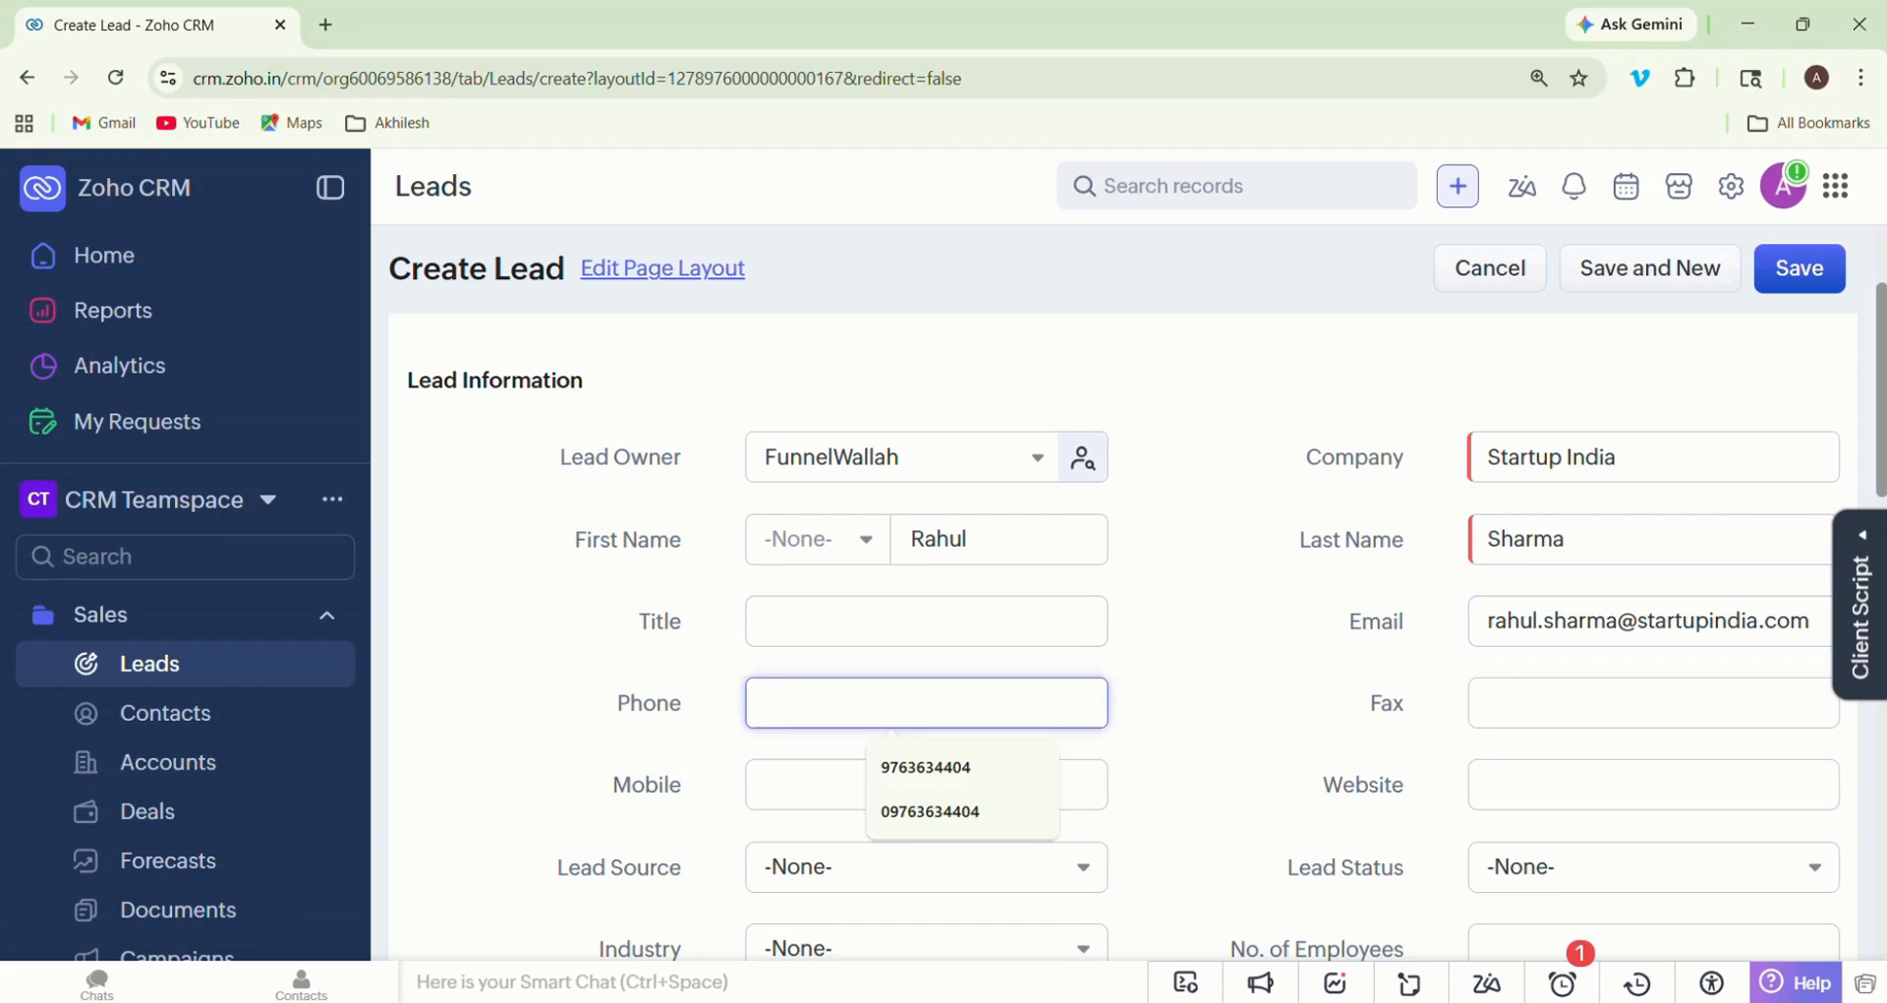
type("9876")
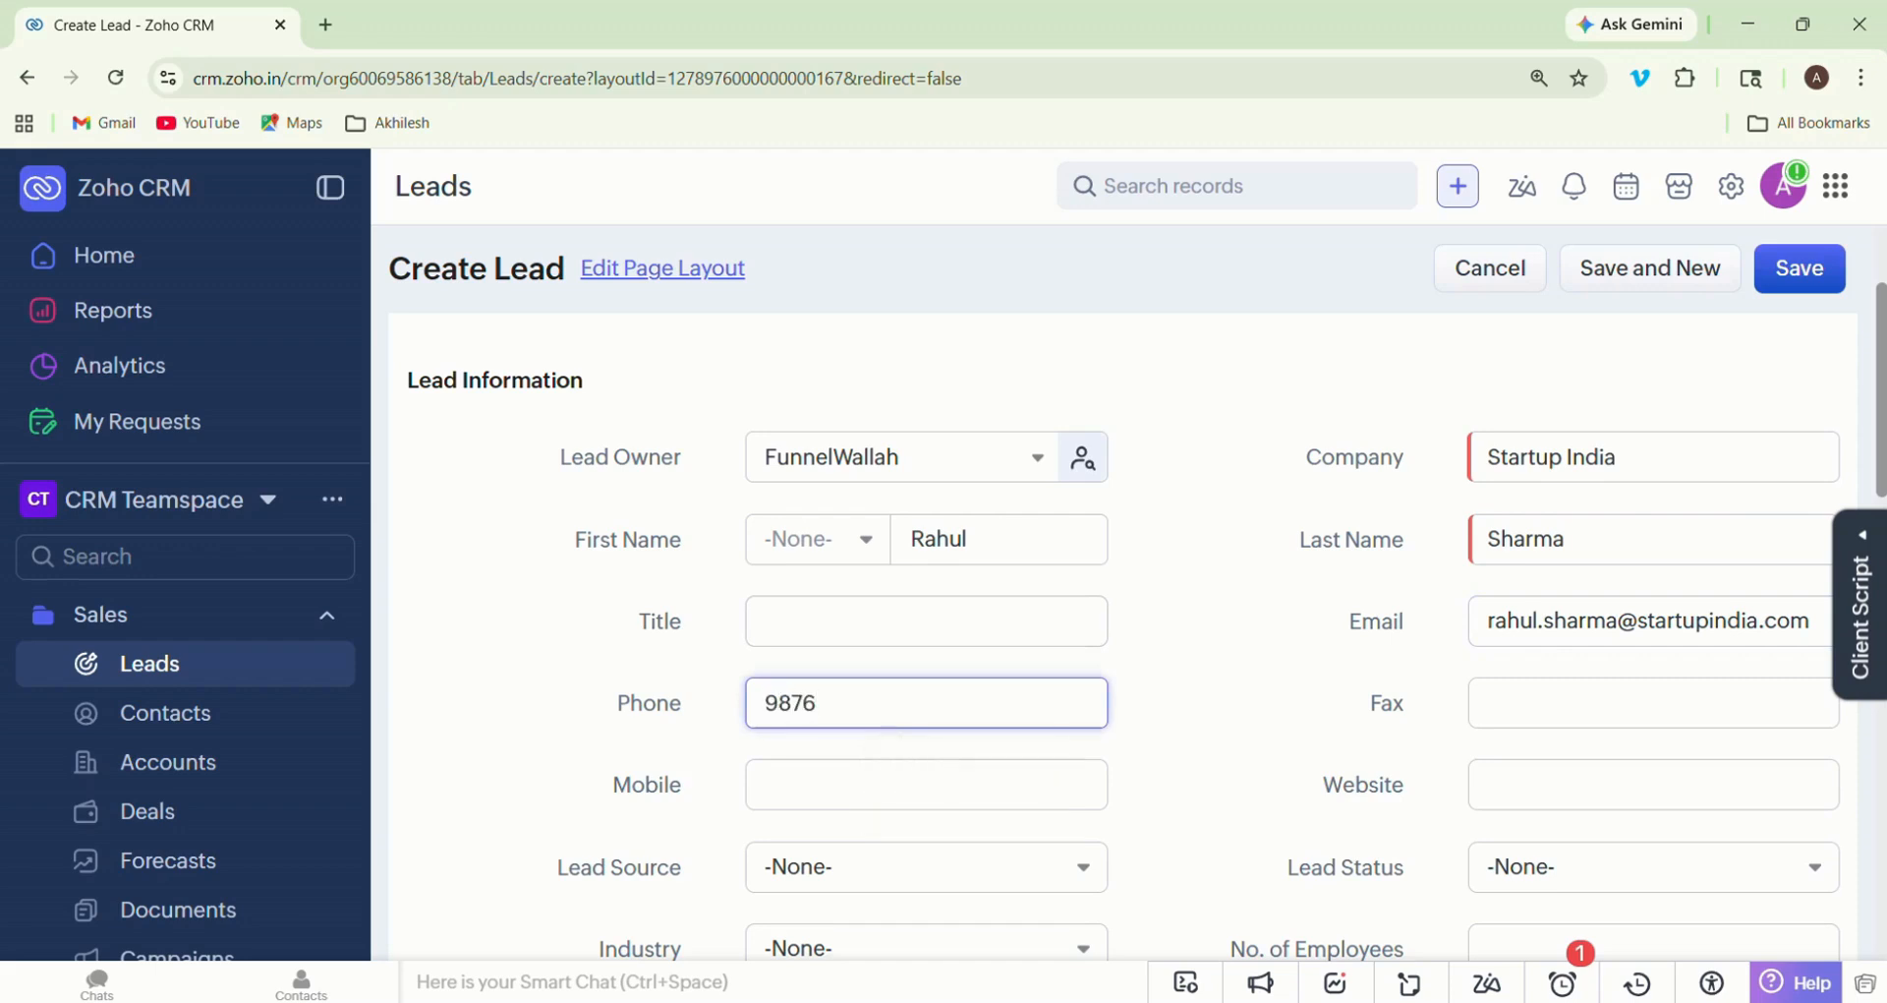
type("543210")
left_click(1189, 757)
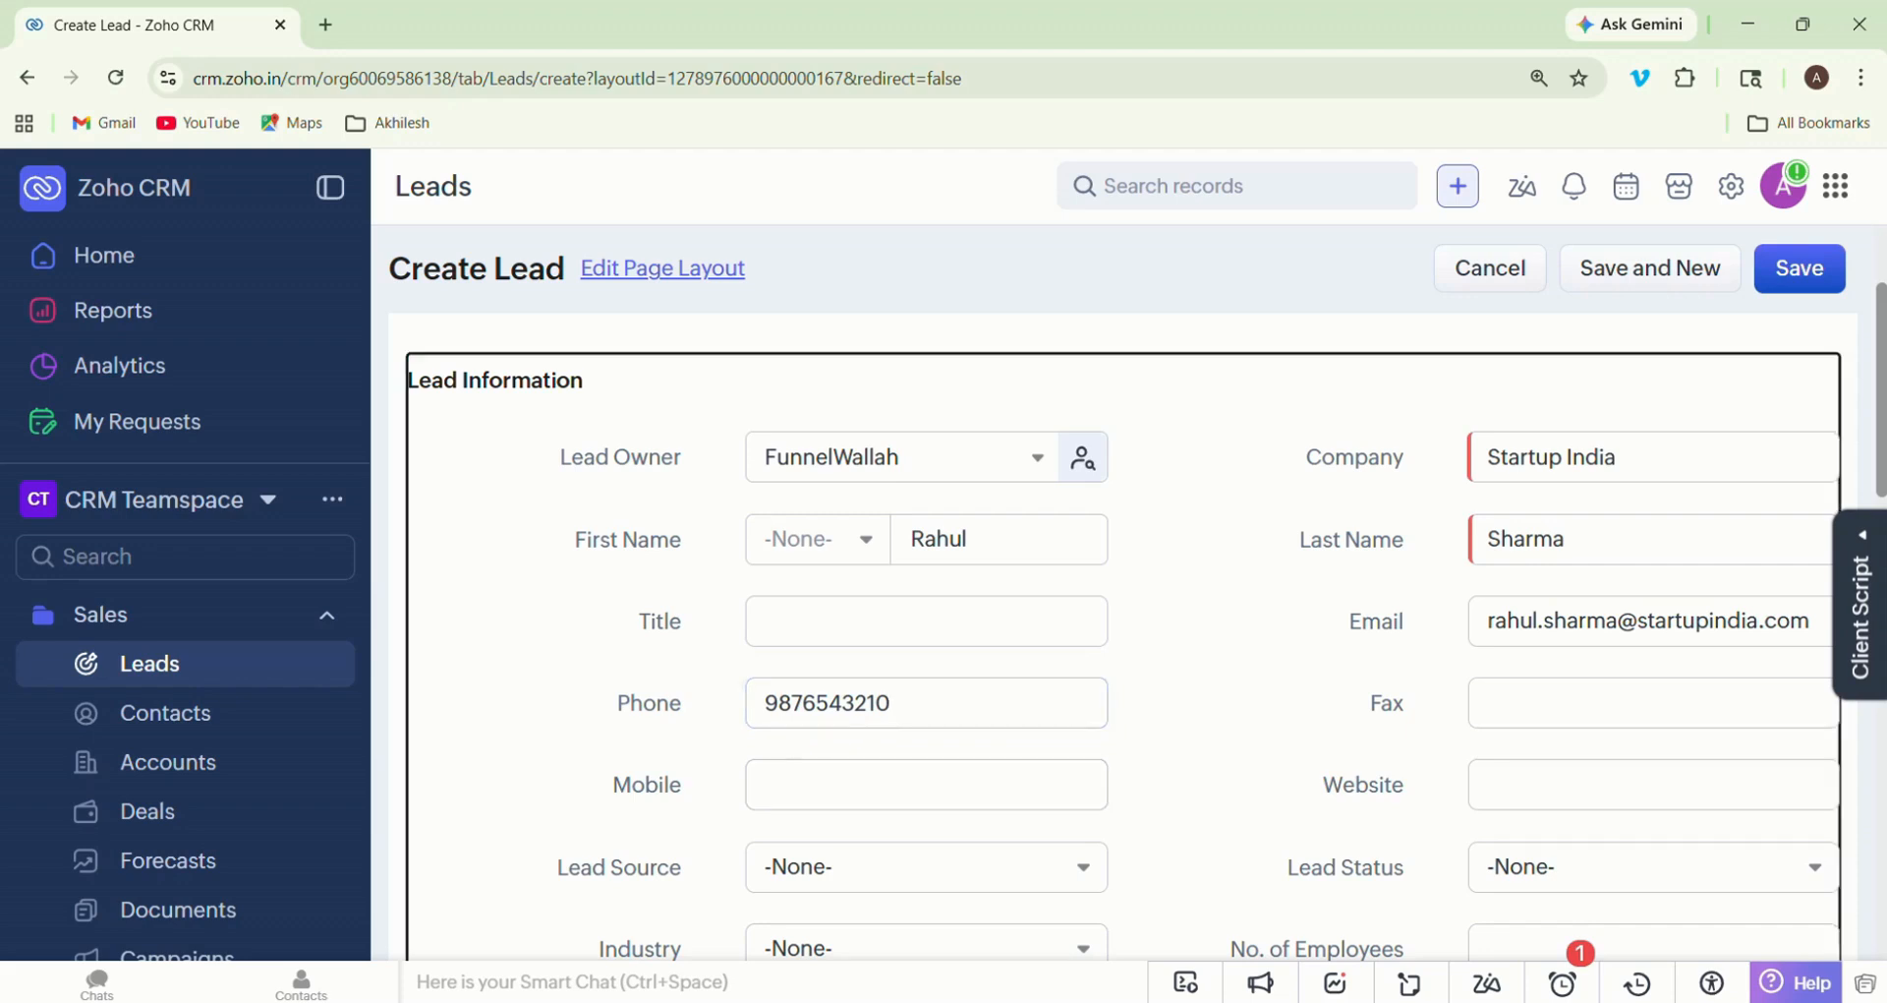
- Review the available lead statuses and set the new lead's status to Not Qualified
scroll(1124, 619, "down", 1)
scroll(1147, 628, "down", 1)
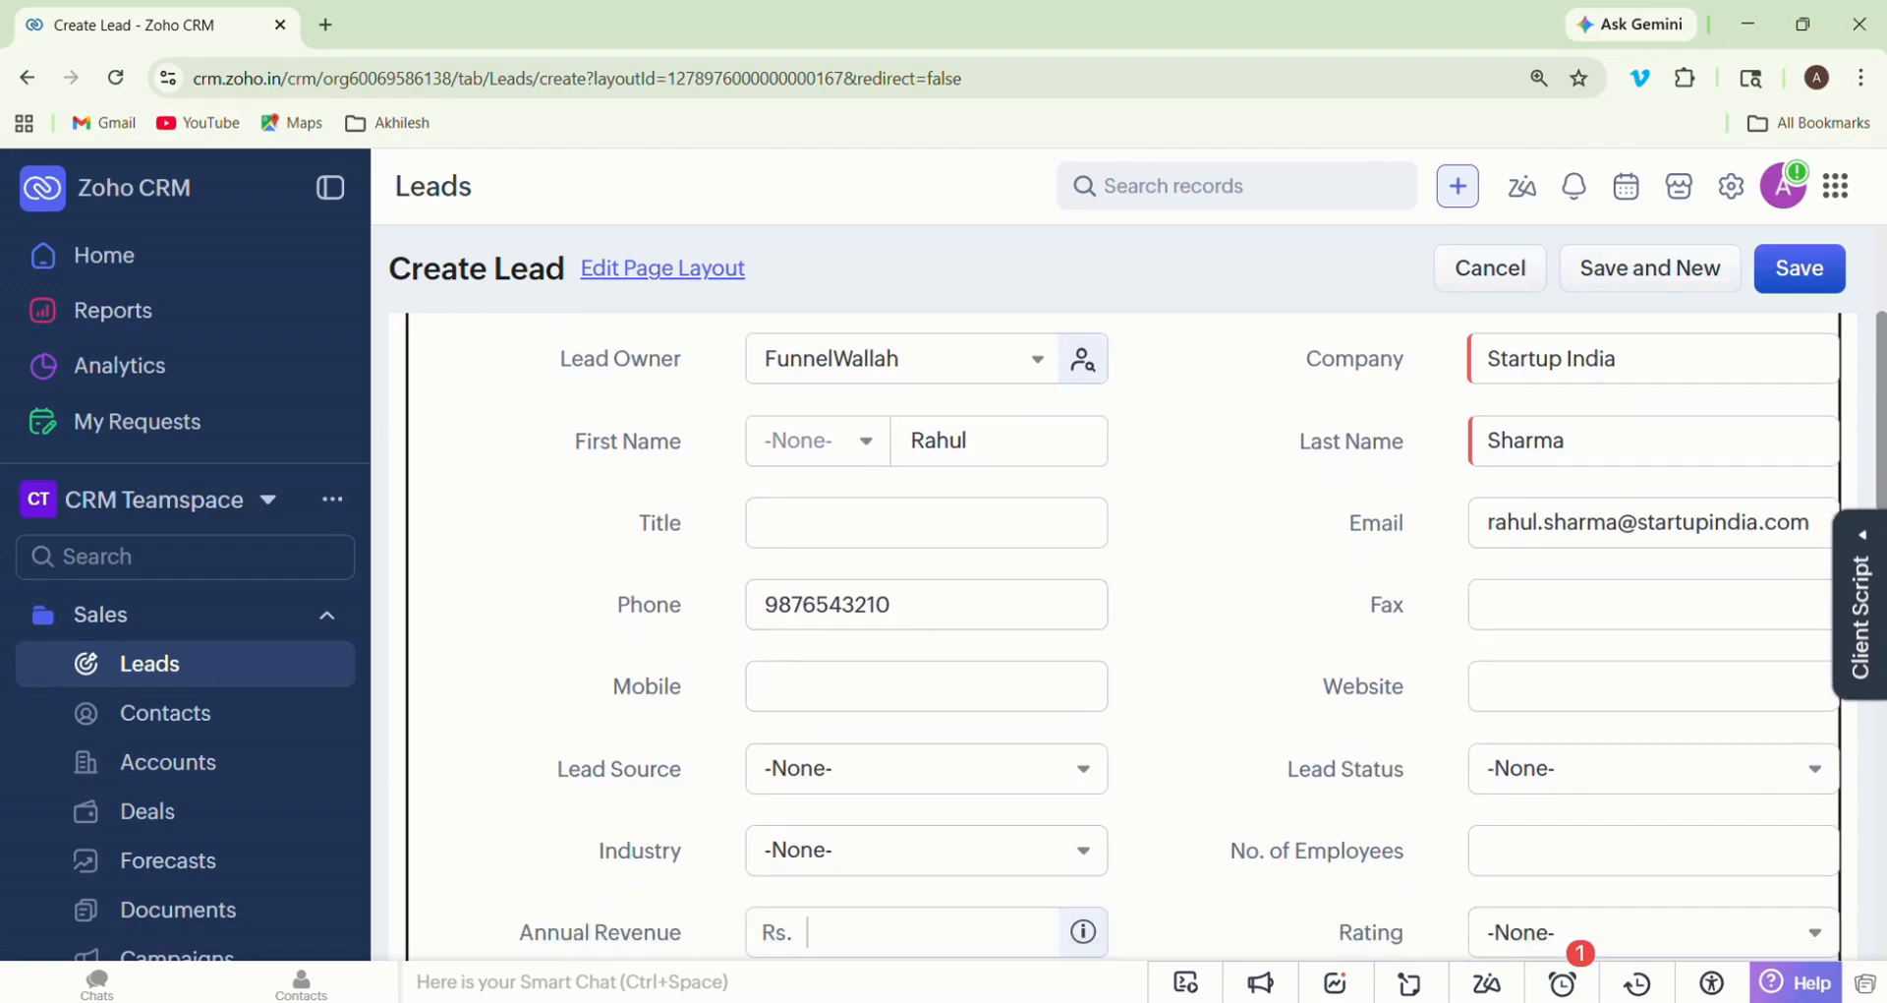
left_click(1653, 768)
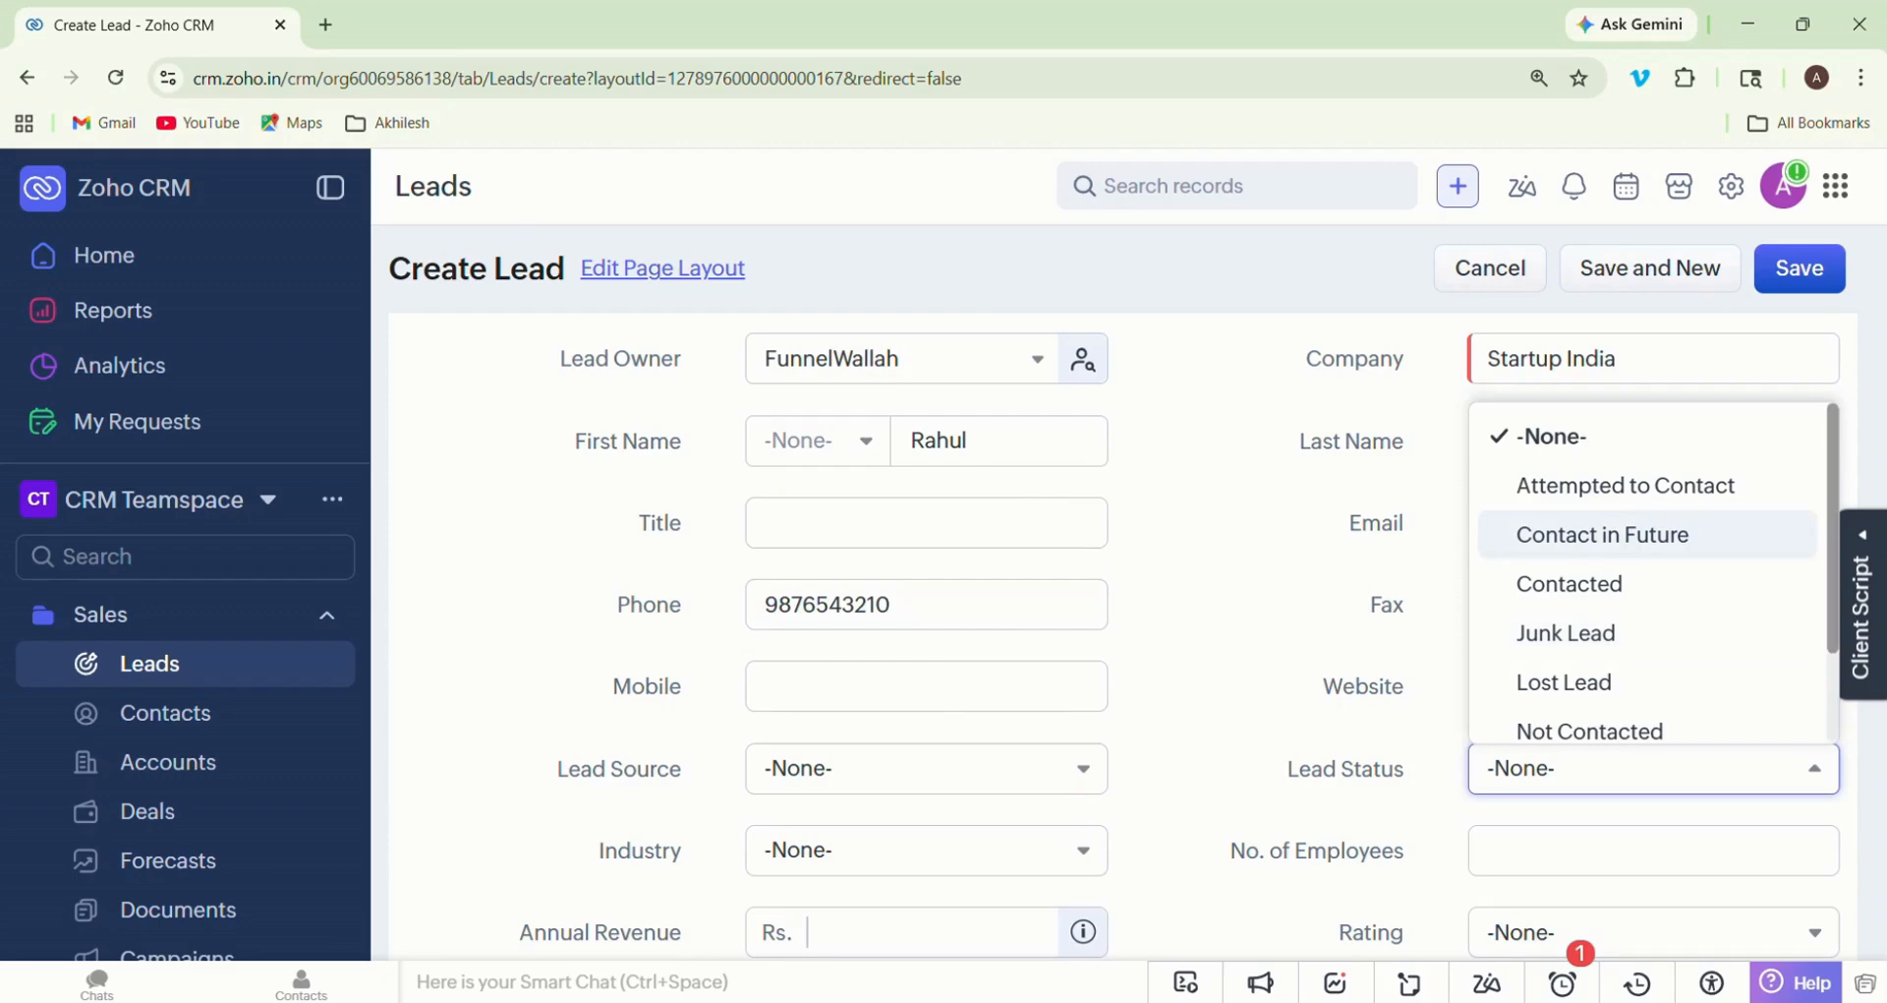
scroll(1652, 570, "down", 2)
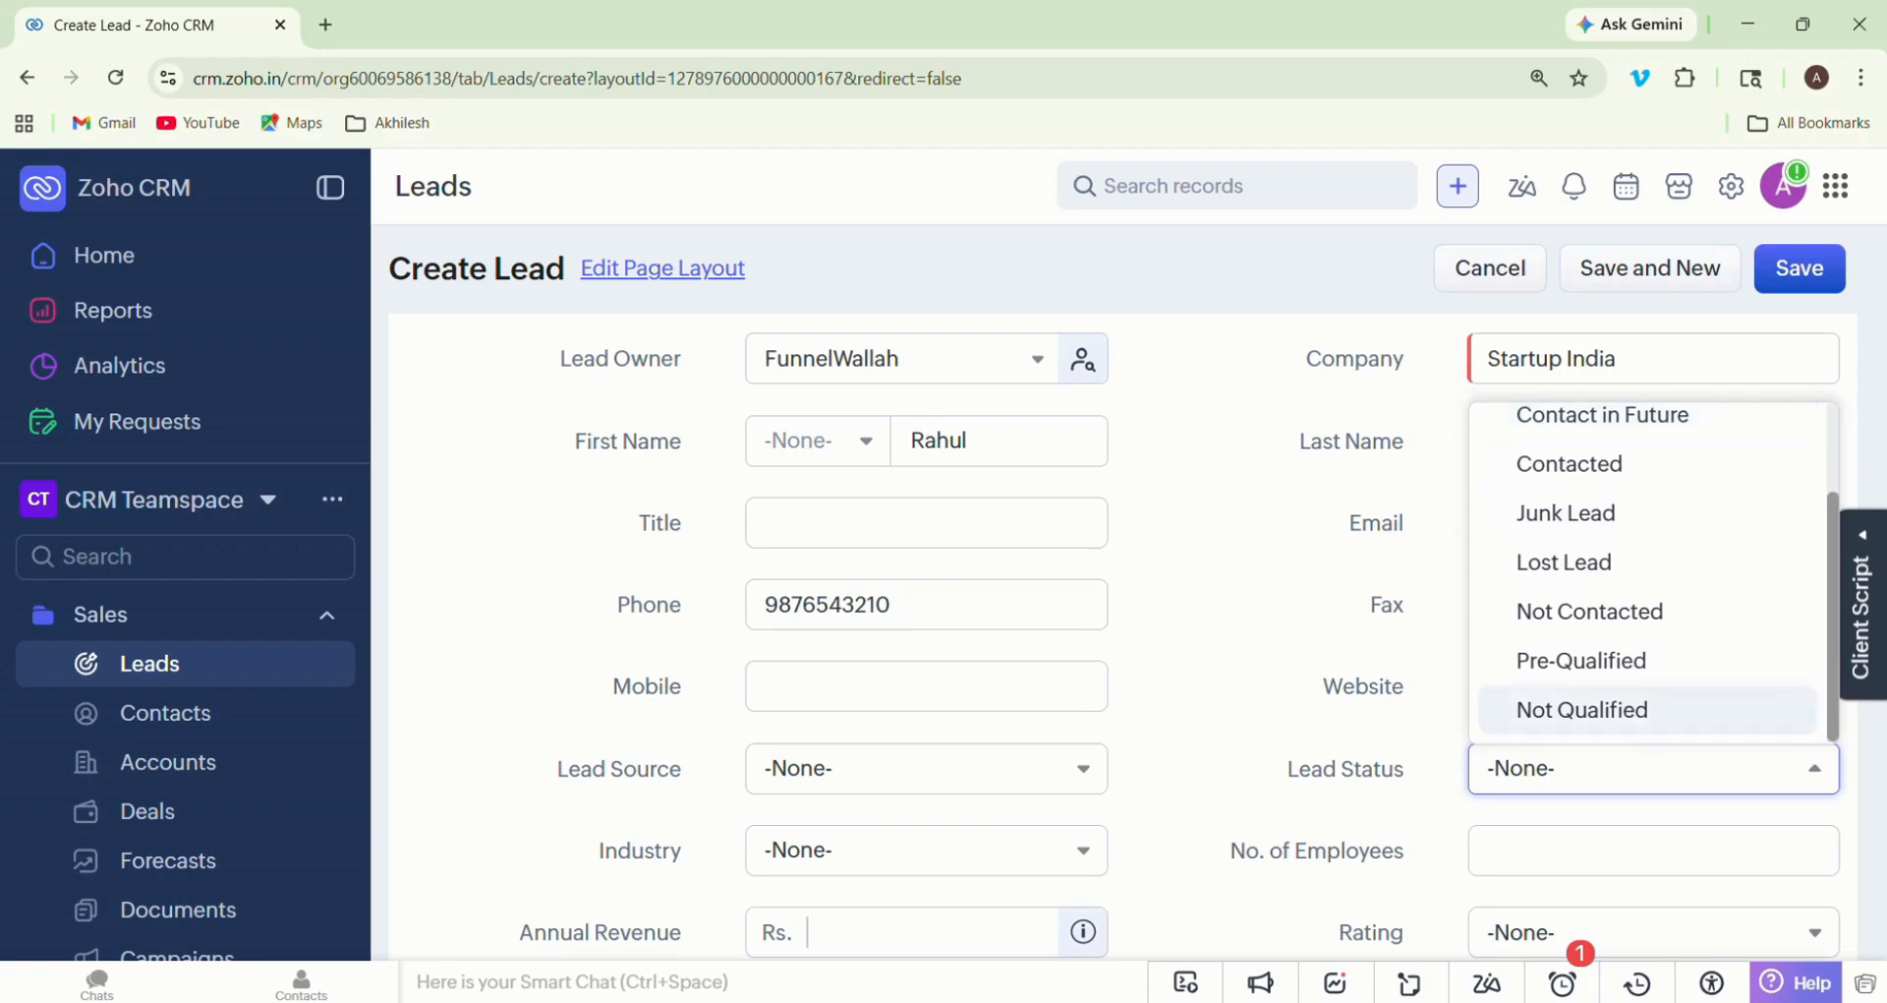
right_click(1423, 632)
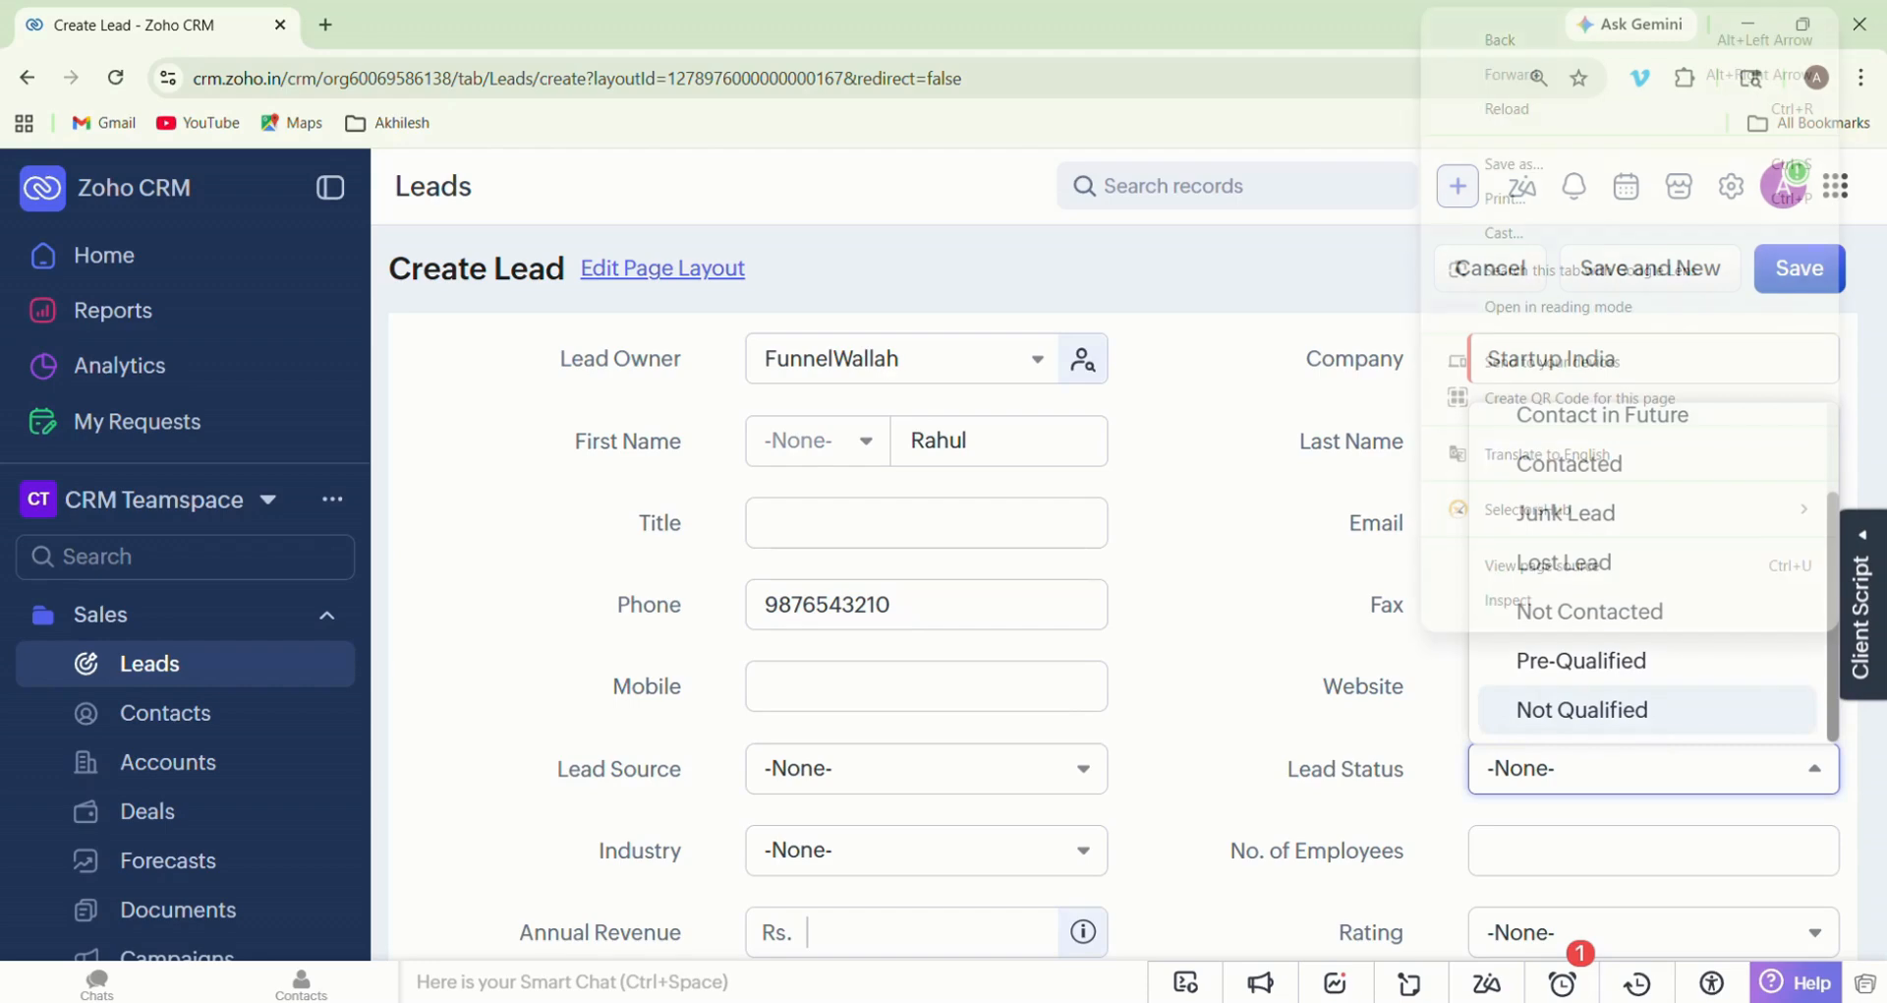
key("Escape")
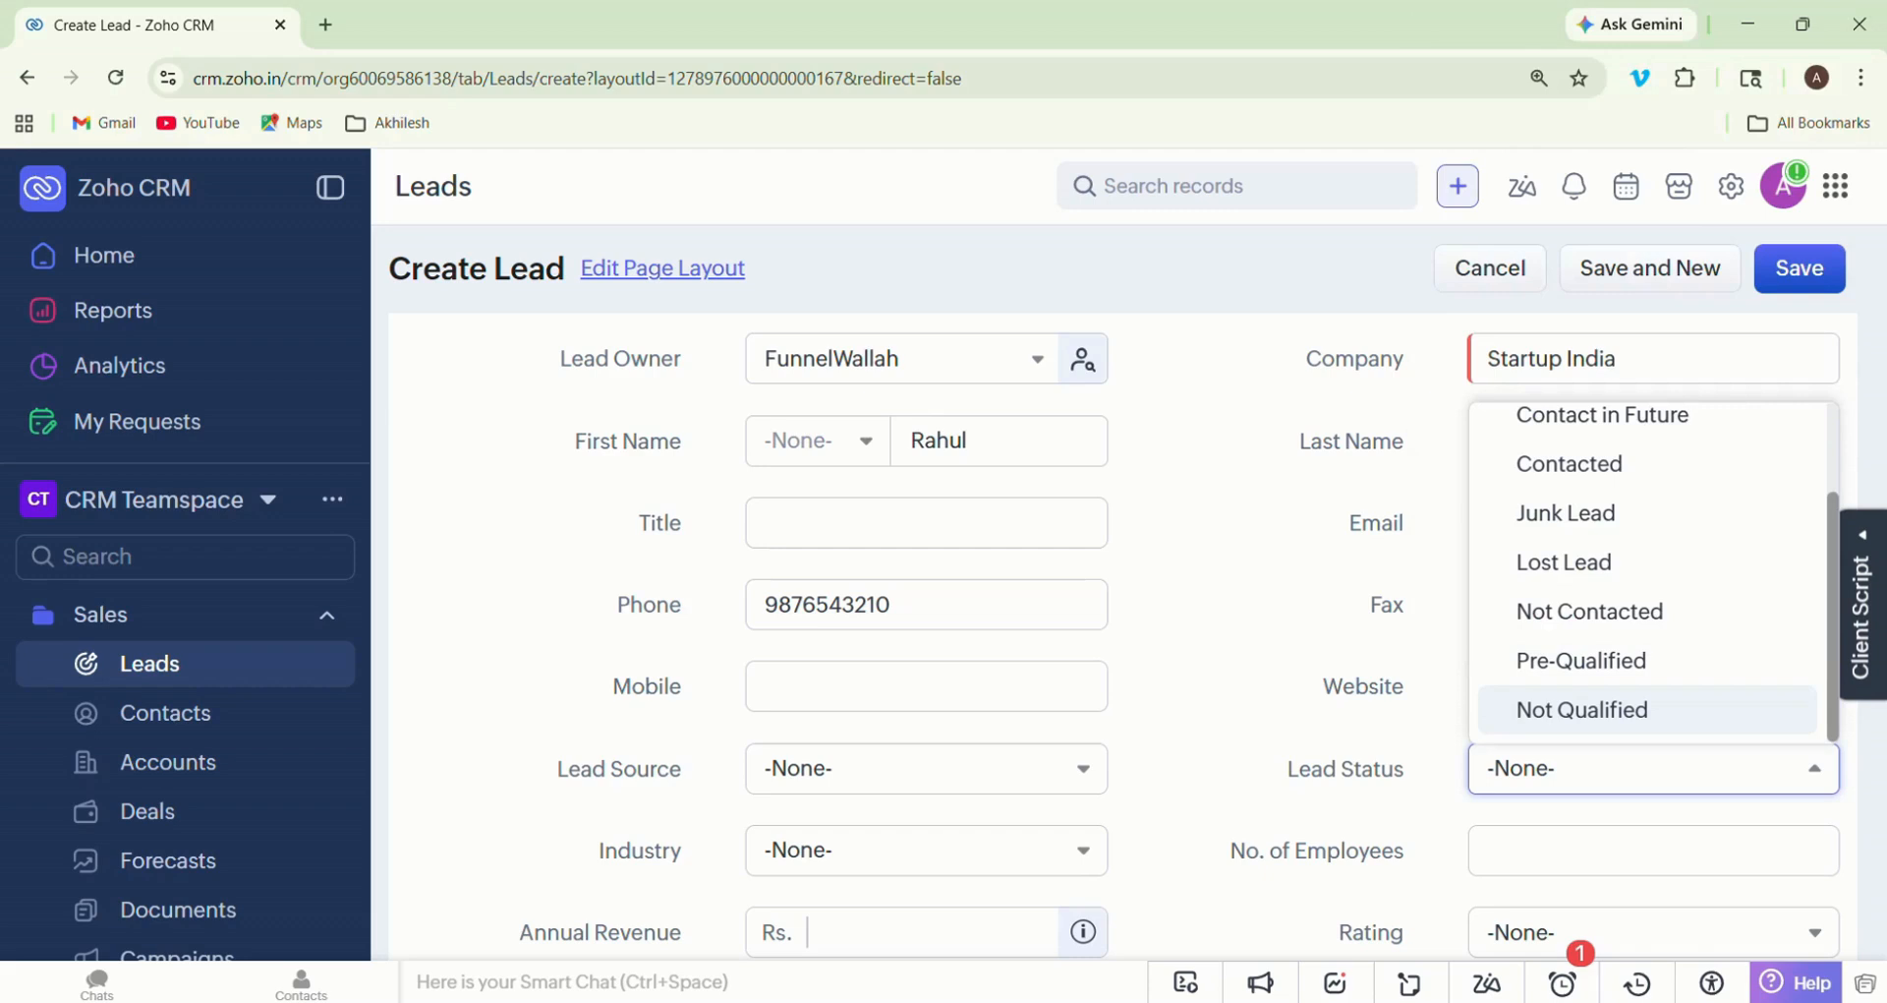
left_click_drag(1517, 660, 1649, 661)
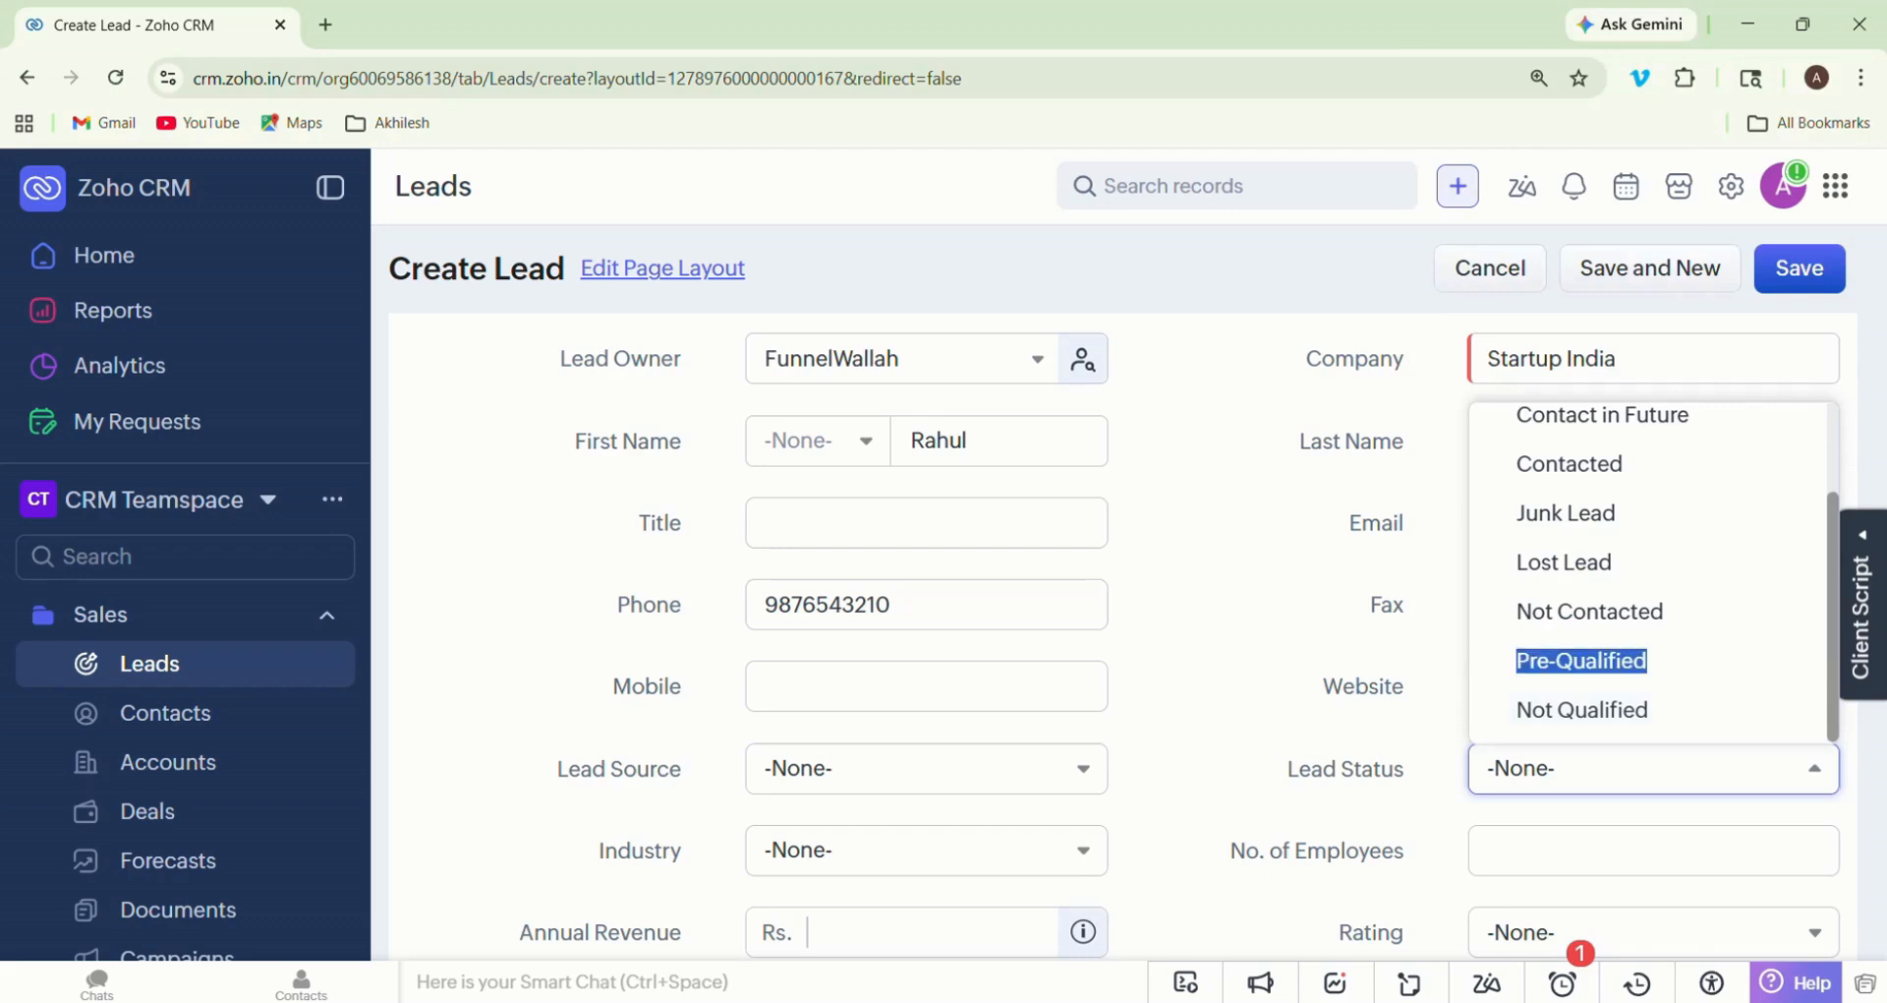
left_click(1649, 662)
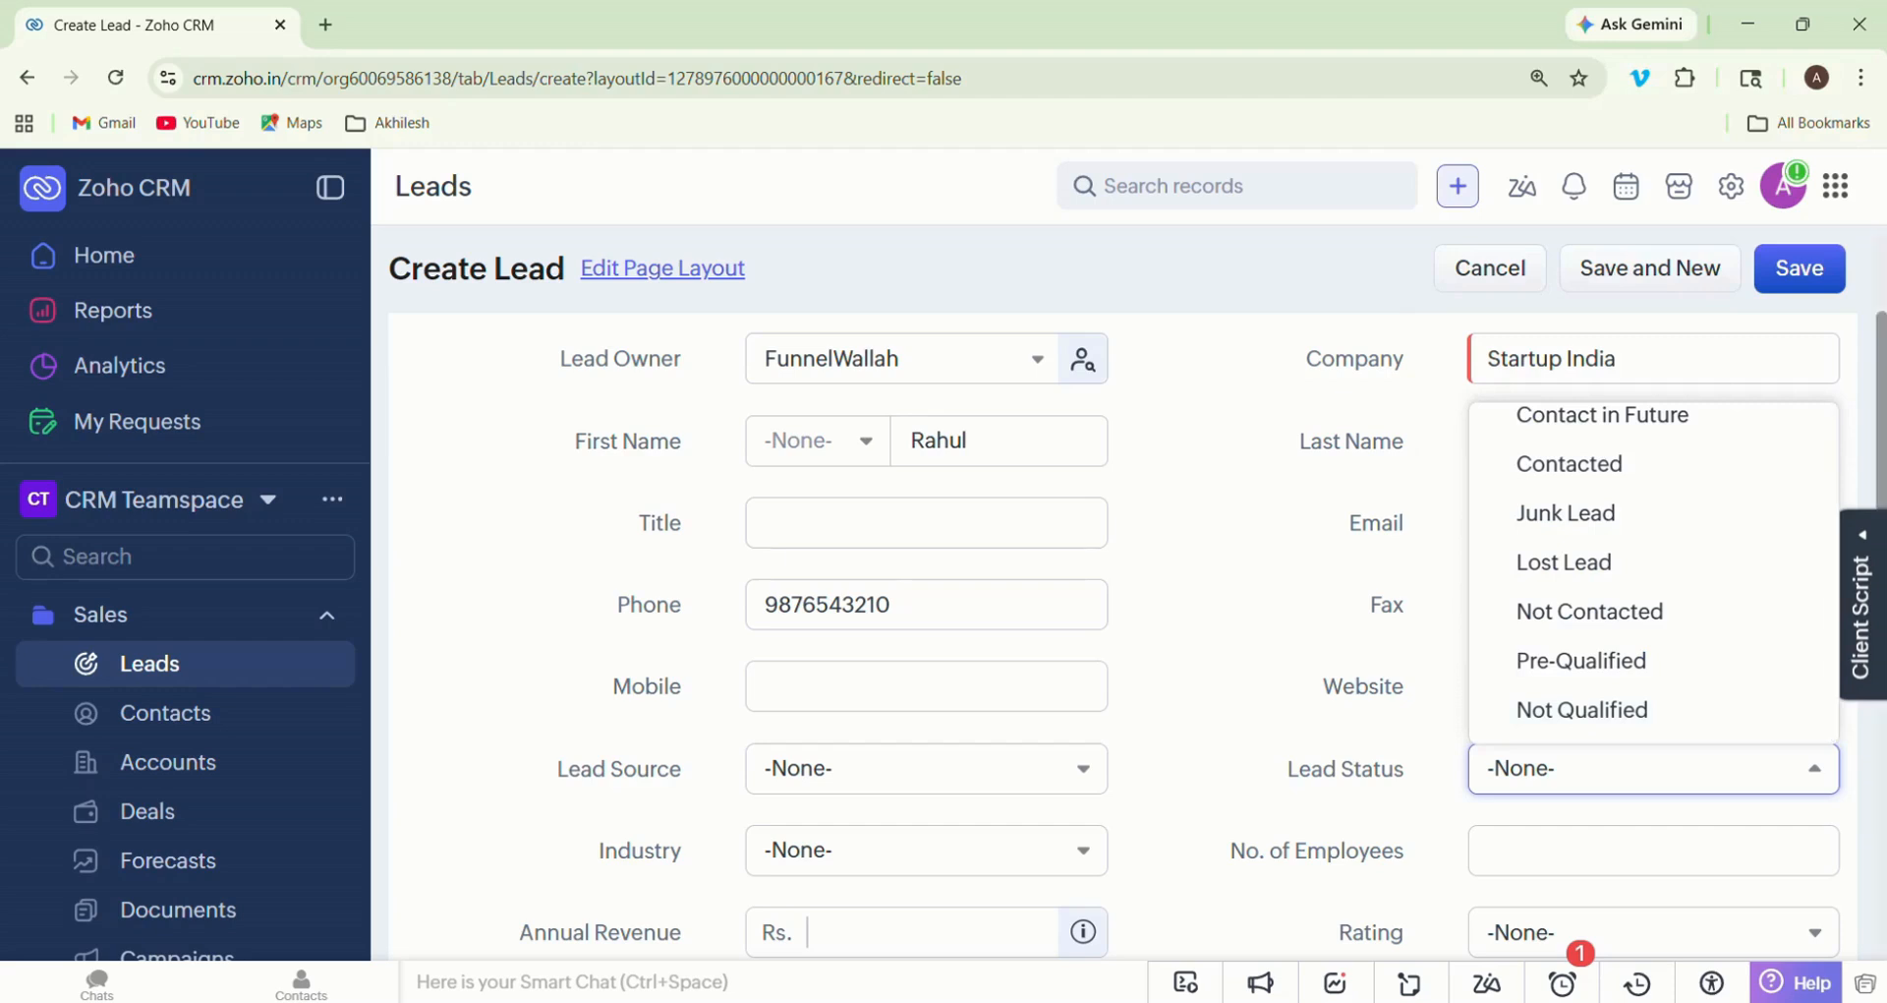
scroll(1648, 572, "up", 2)
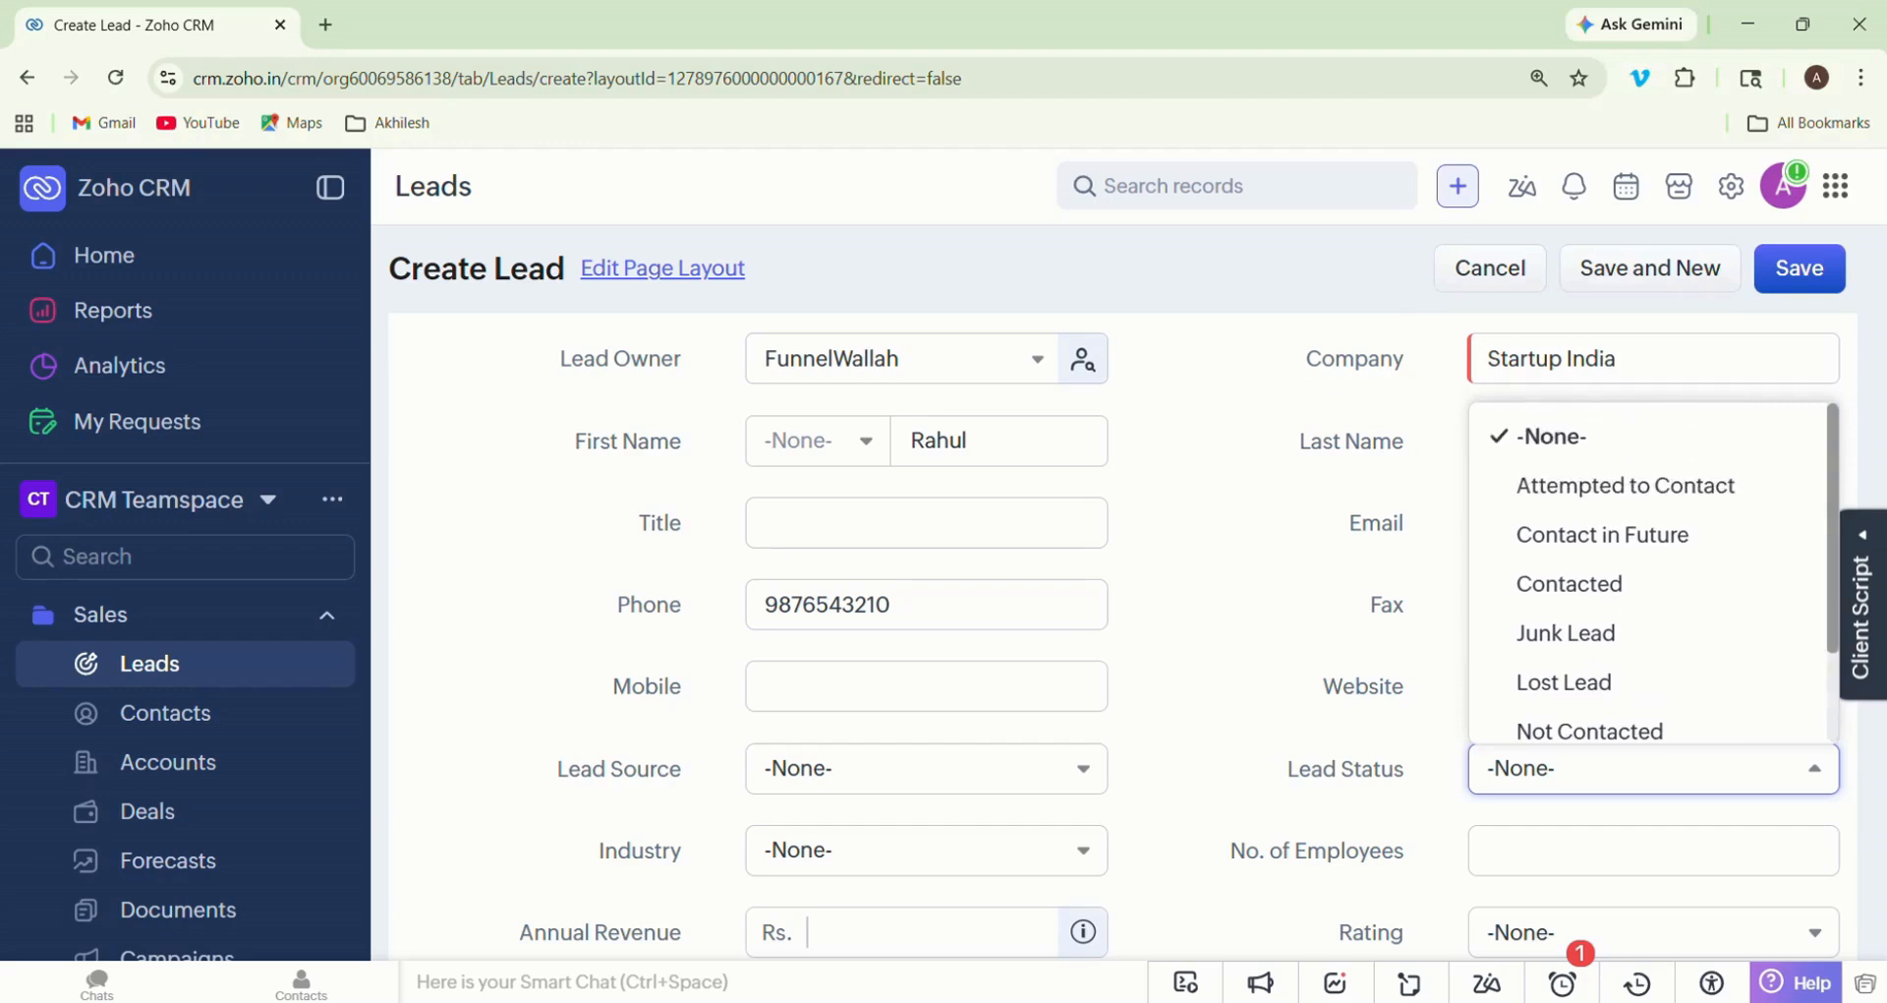
scroll(1649, 572, "down", 1)
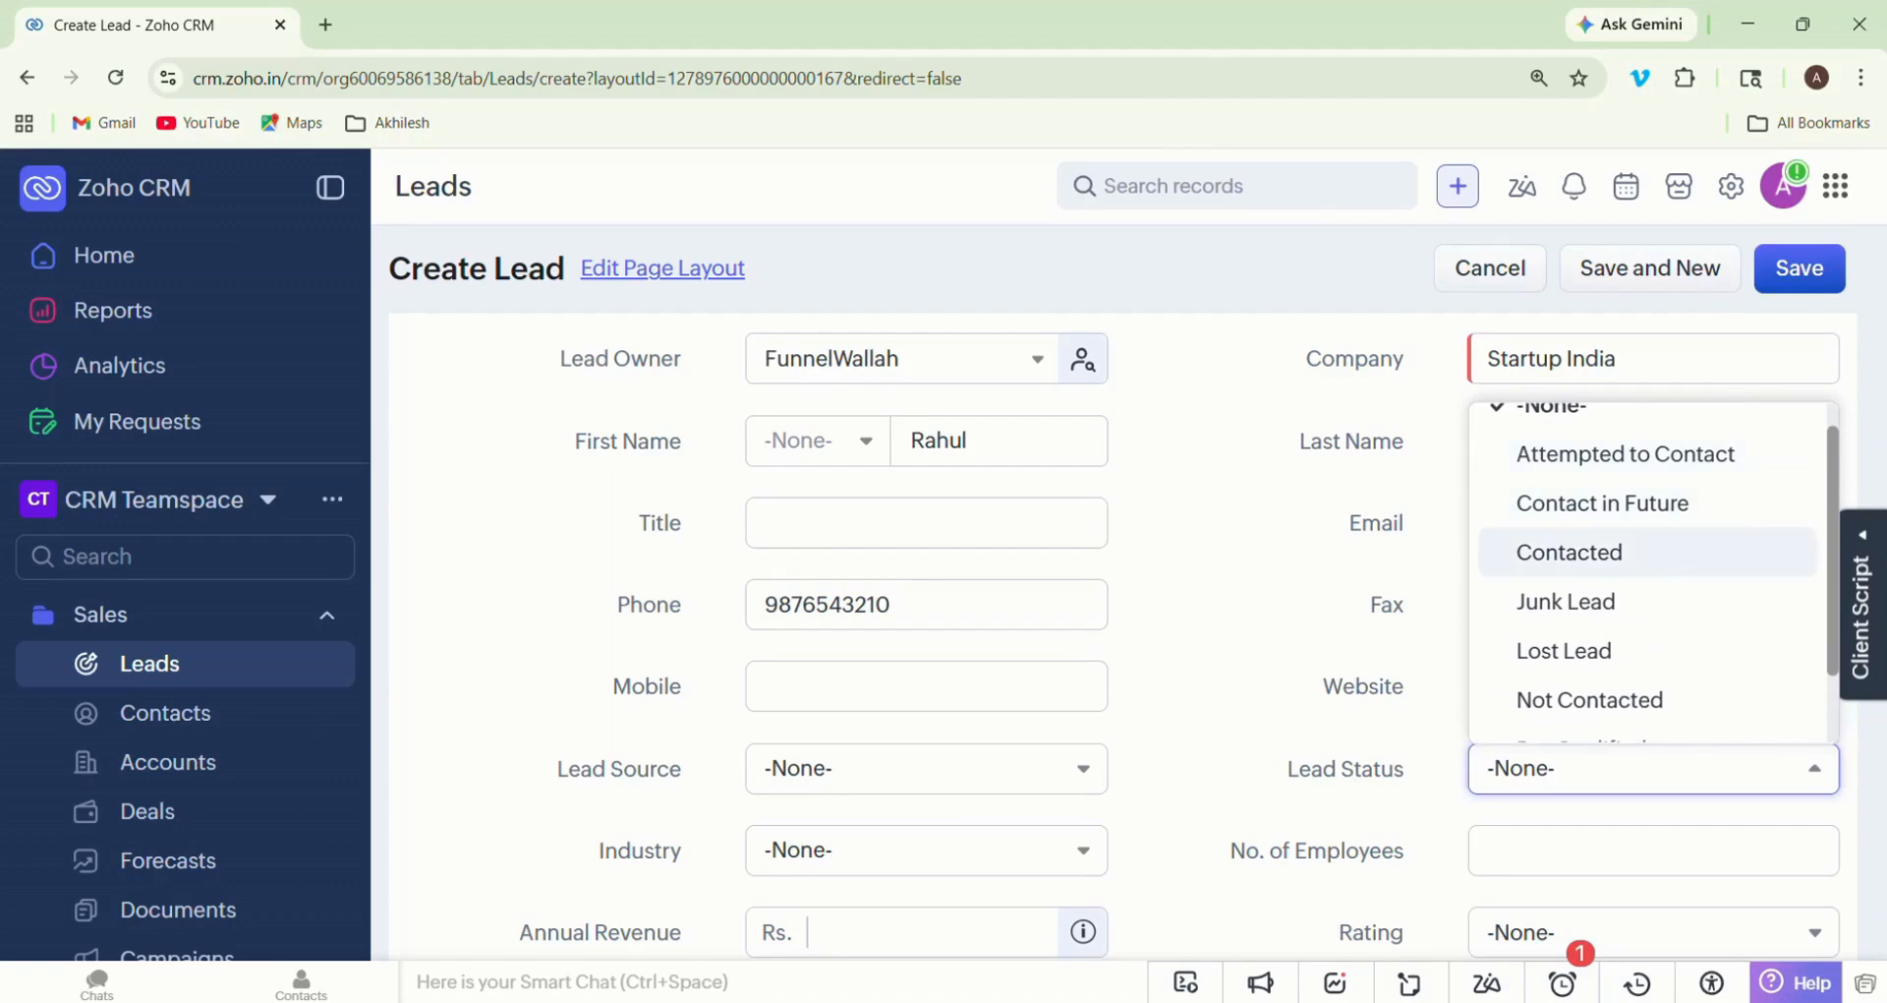
scroll(1649, 572, "down", 2)
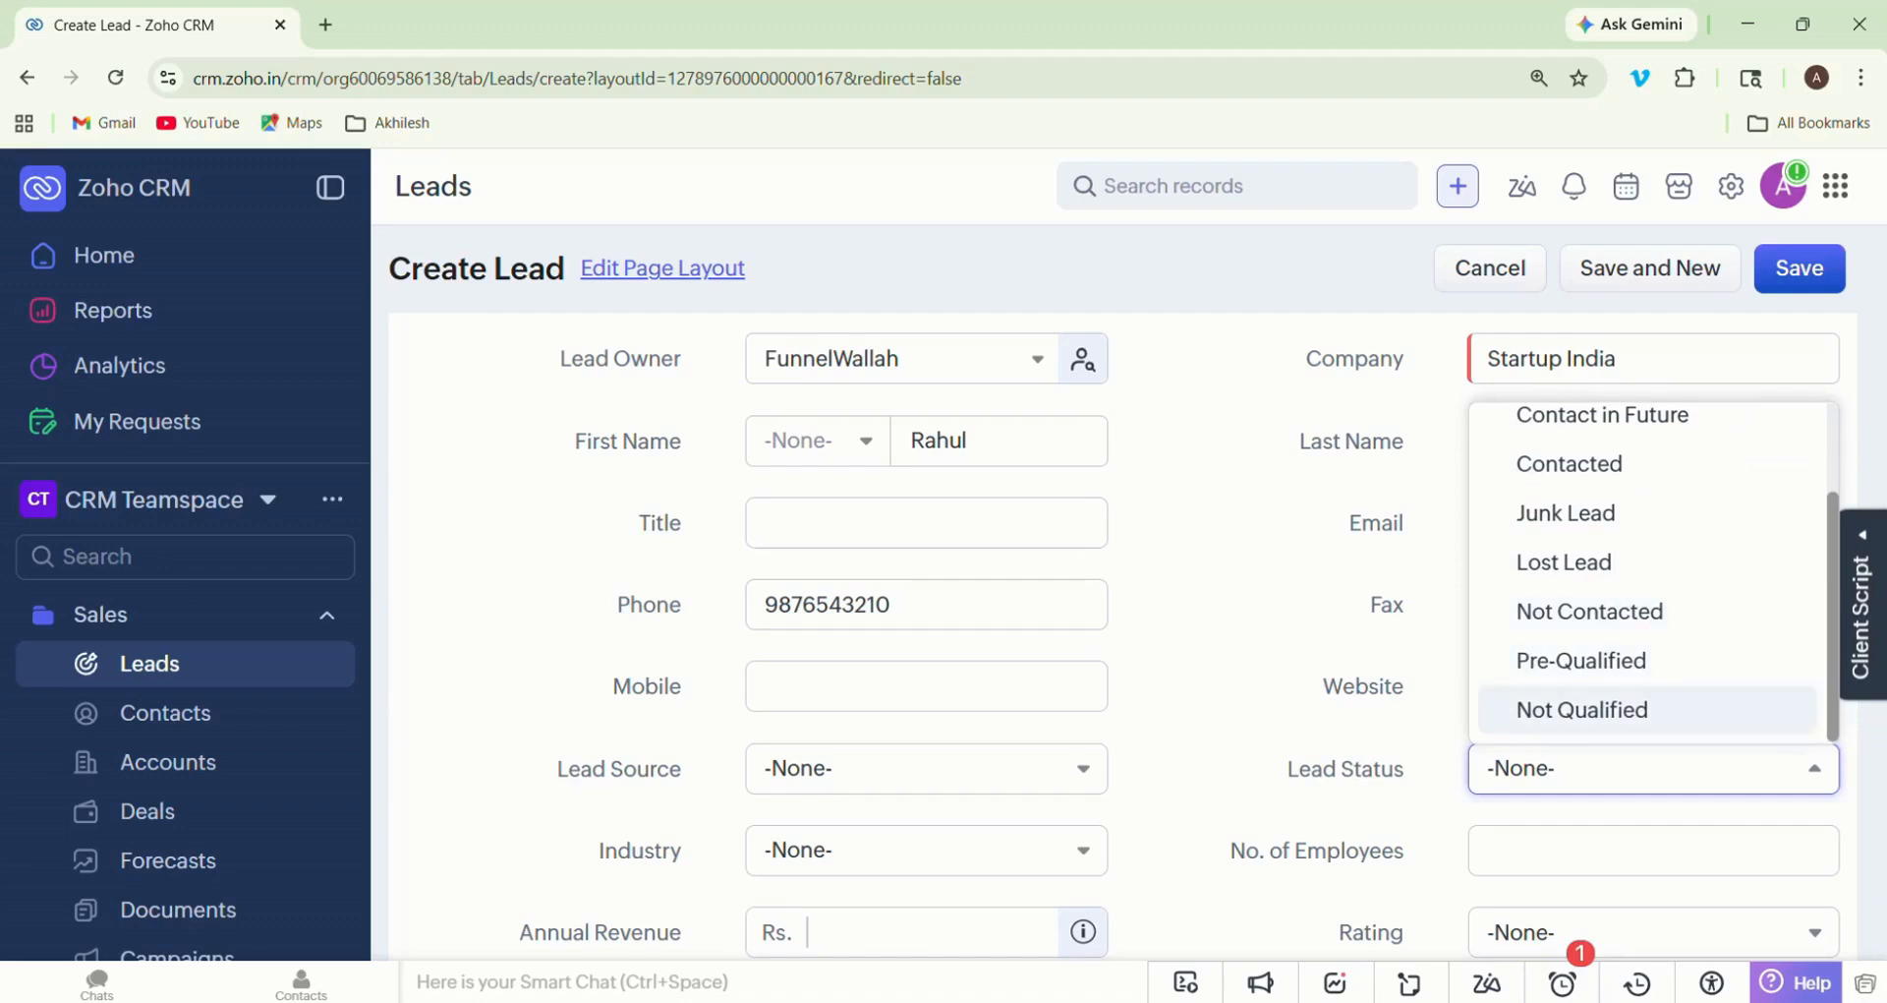
left_click(1612, 710)
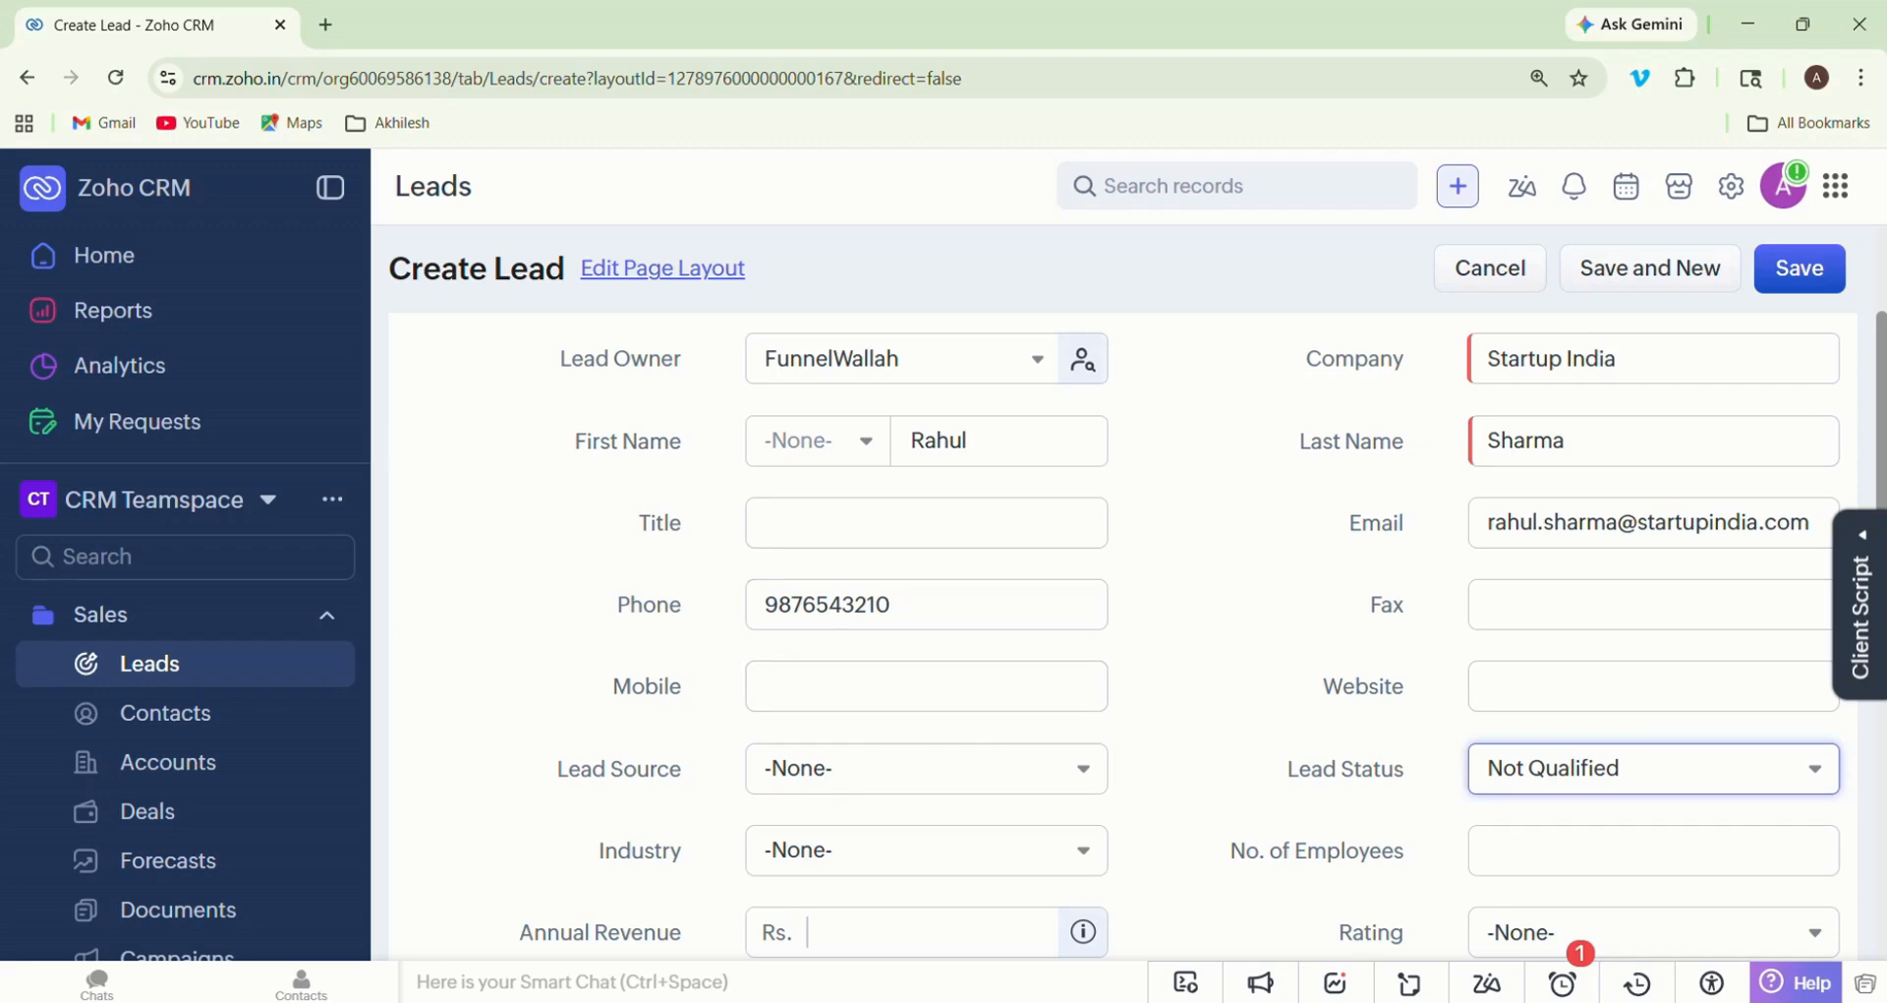
- Set the new lead's source to Web Download
scroll(924, 686, "down", 1)
scroll(924, 686, "down", 1)
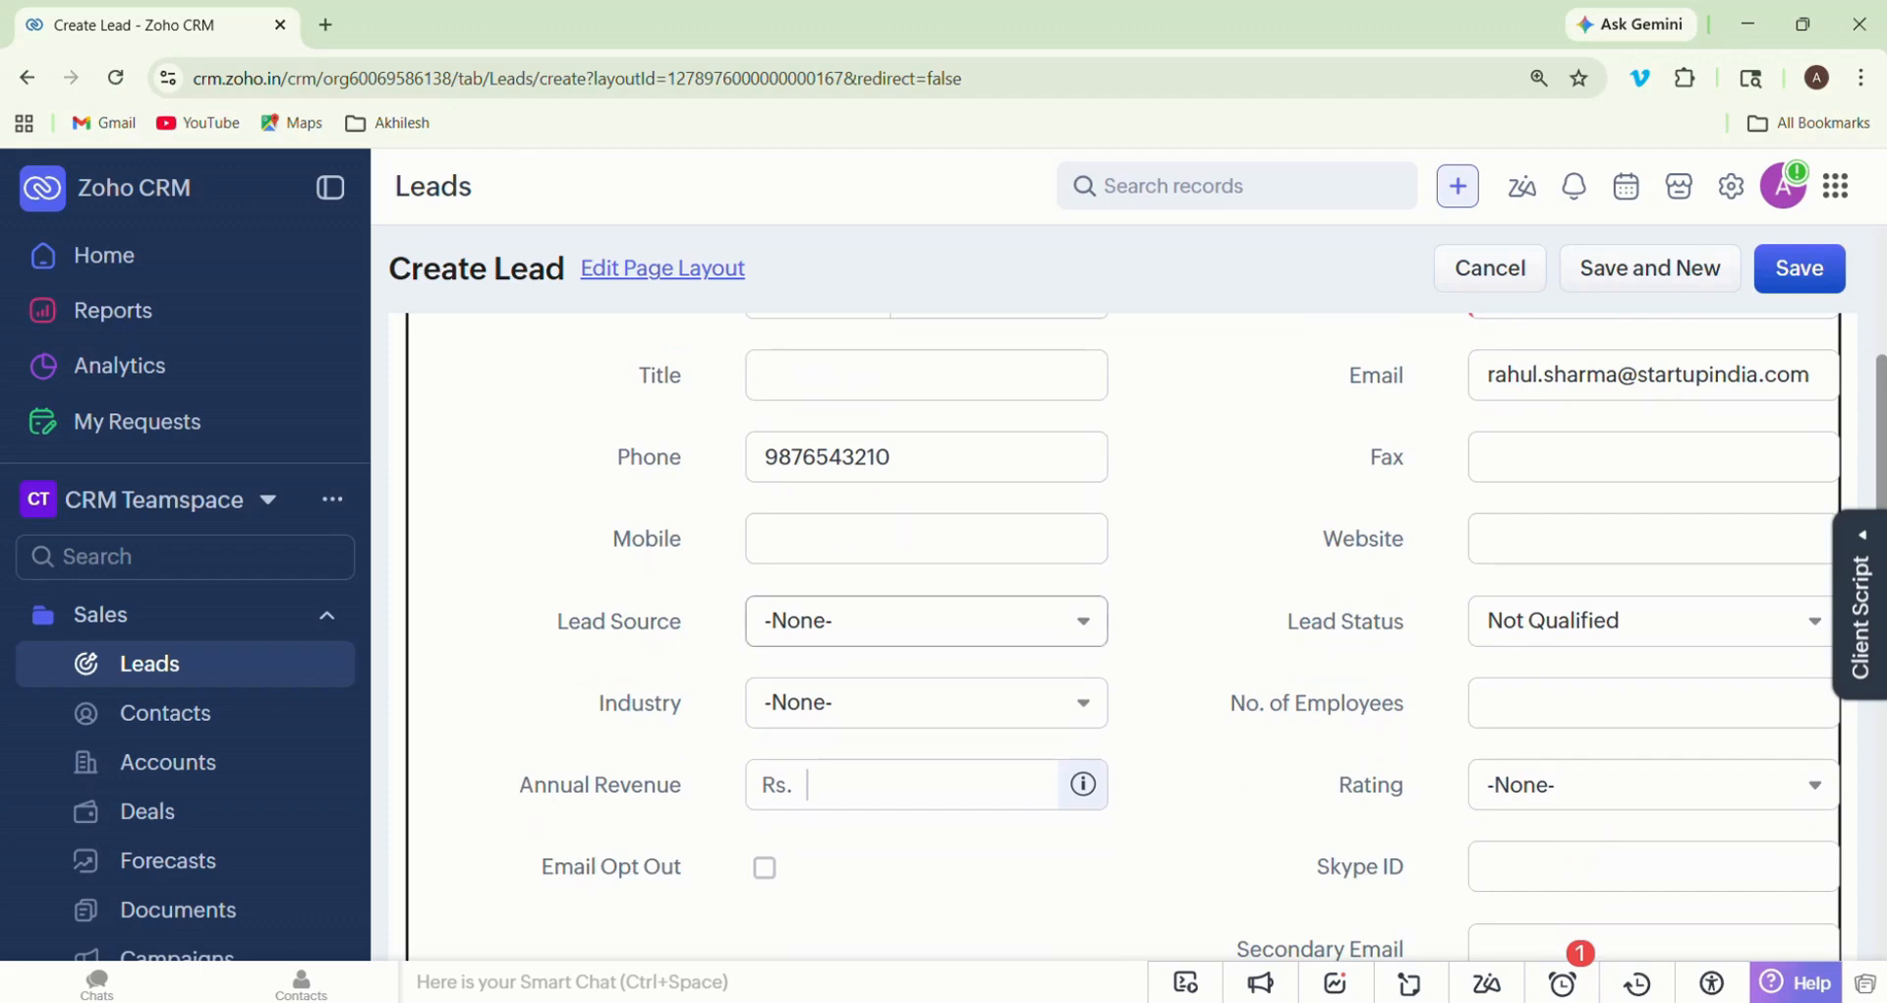
left_click(926, 620)
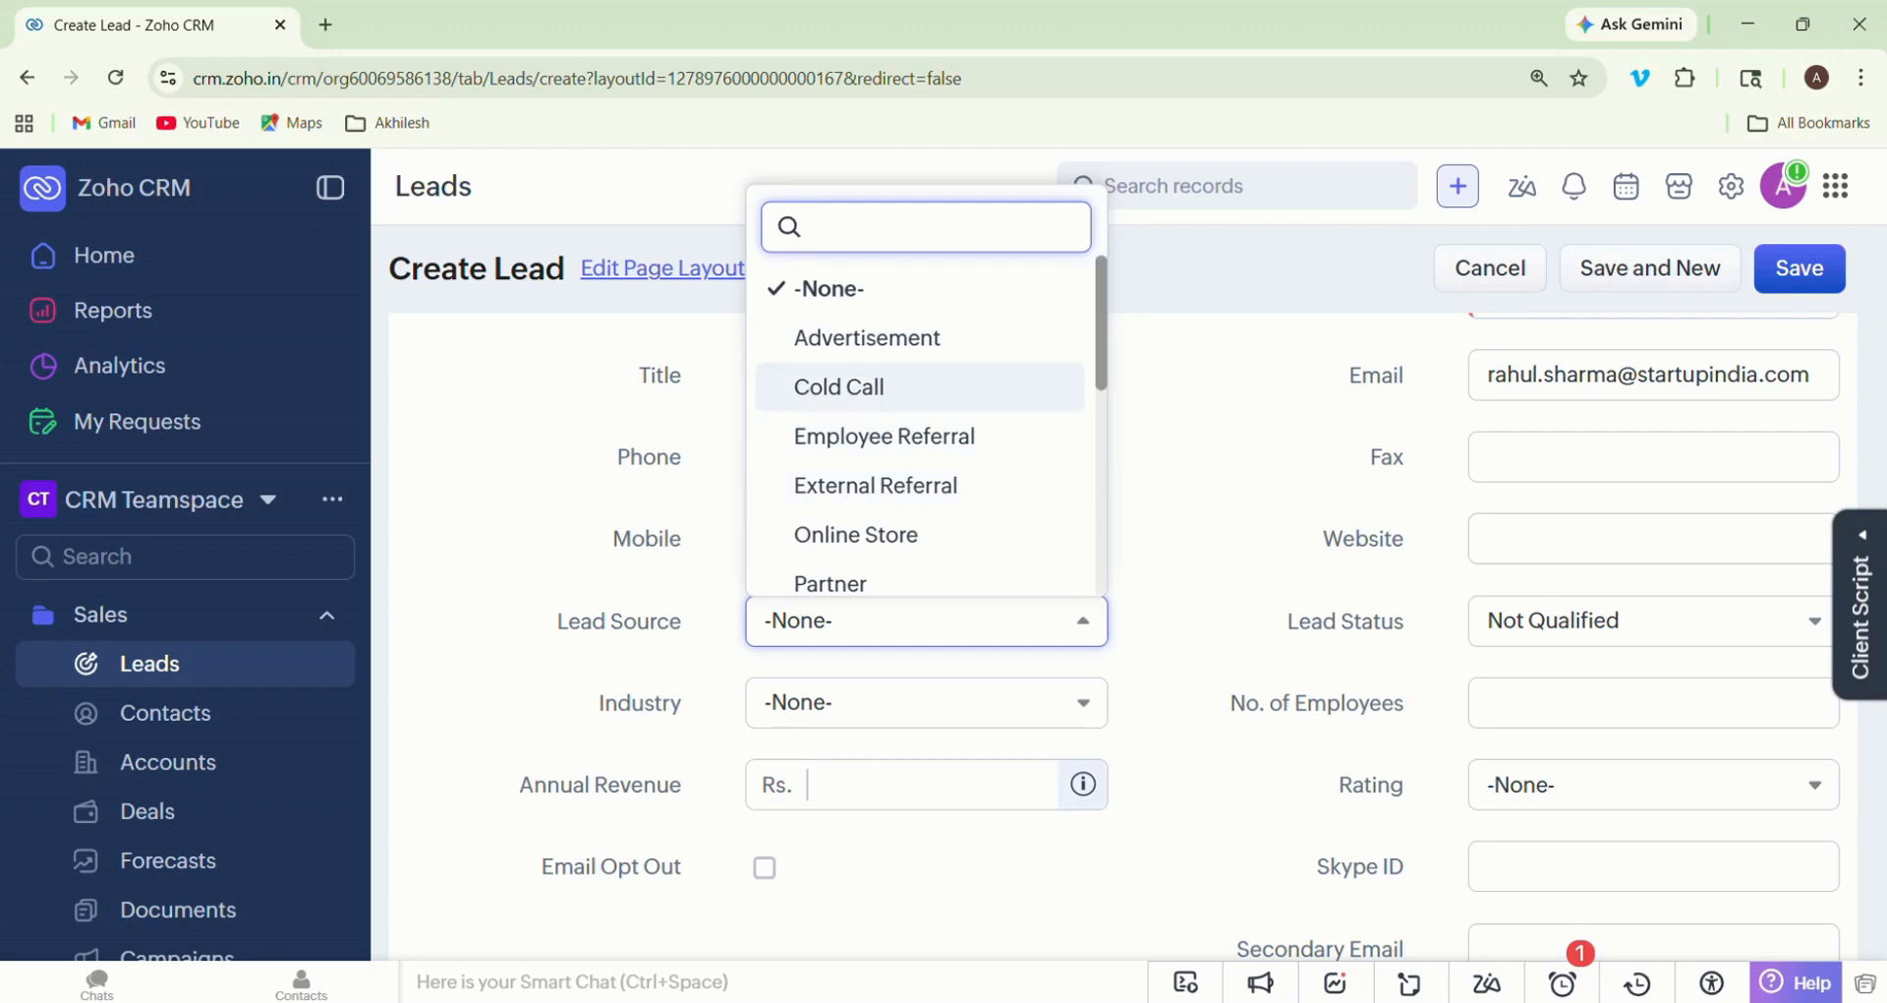
scroll(920, 403, "down", 5)
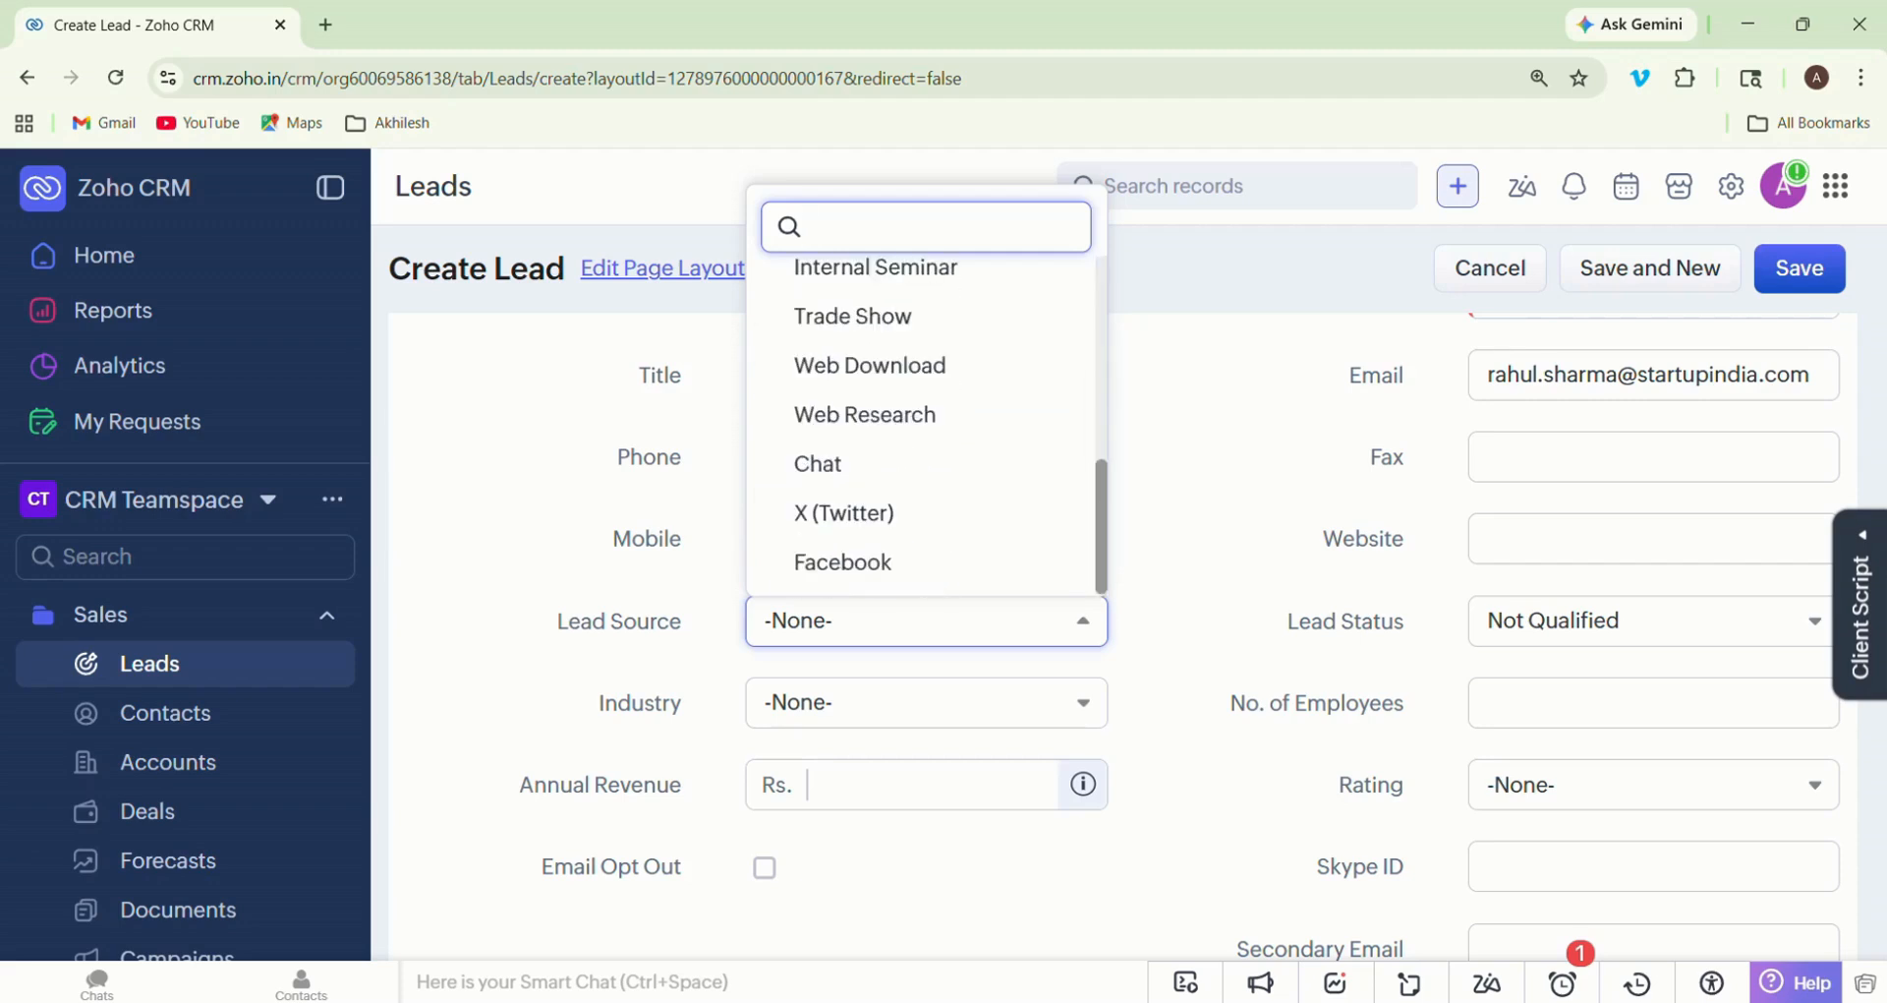
left_click(870, 364)
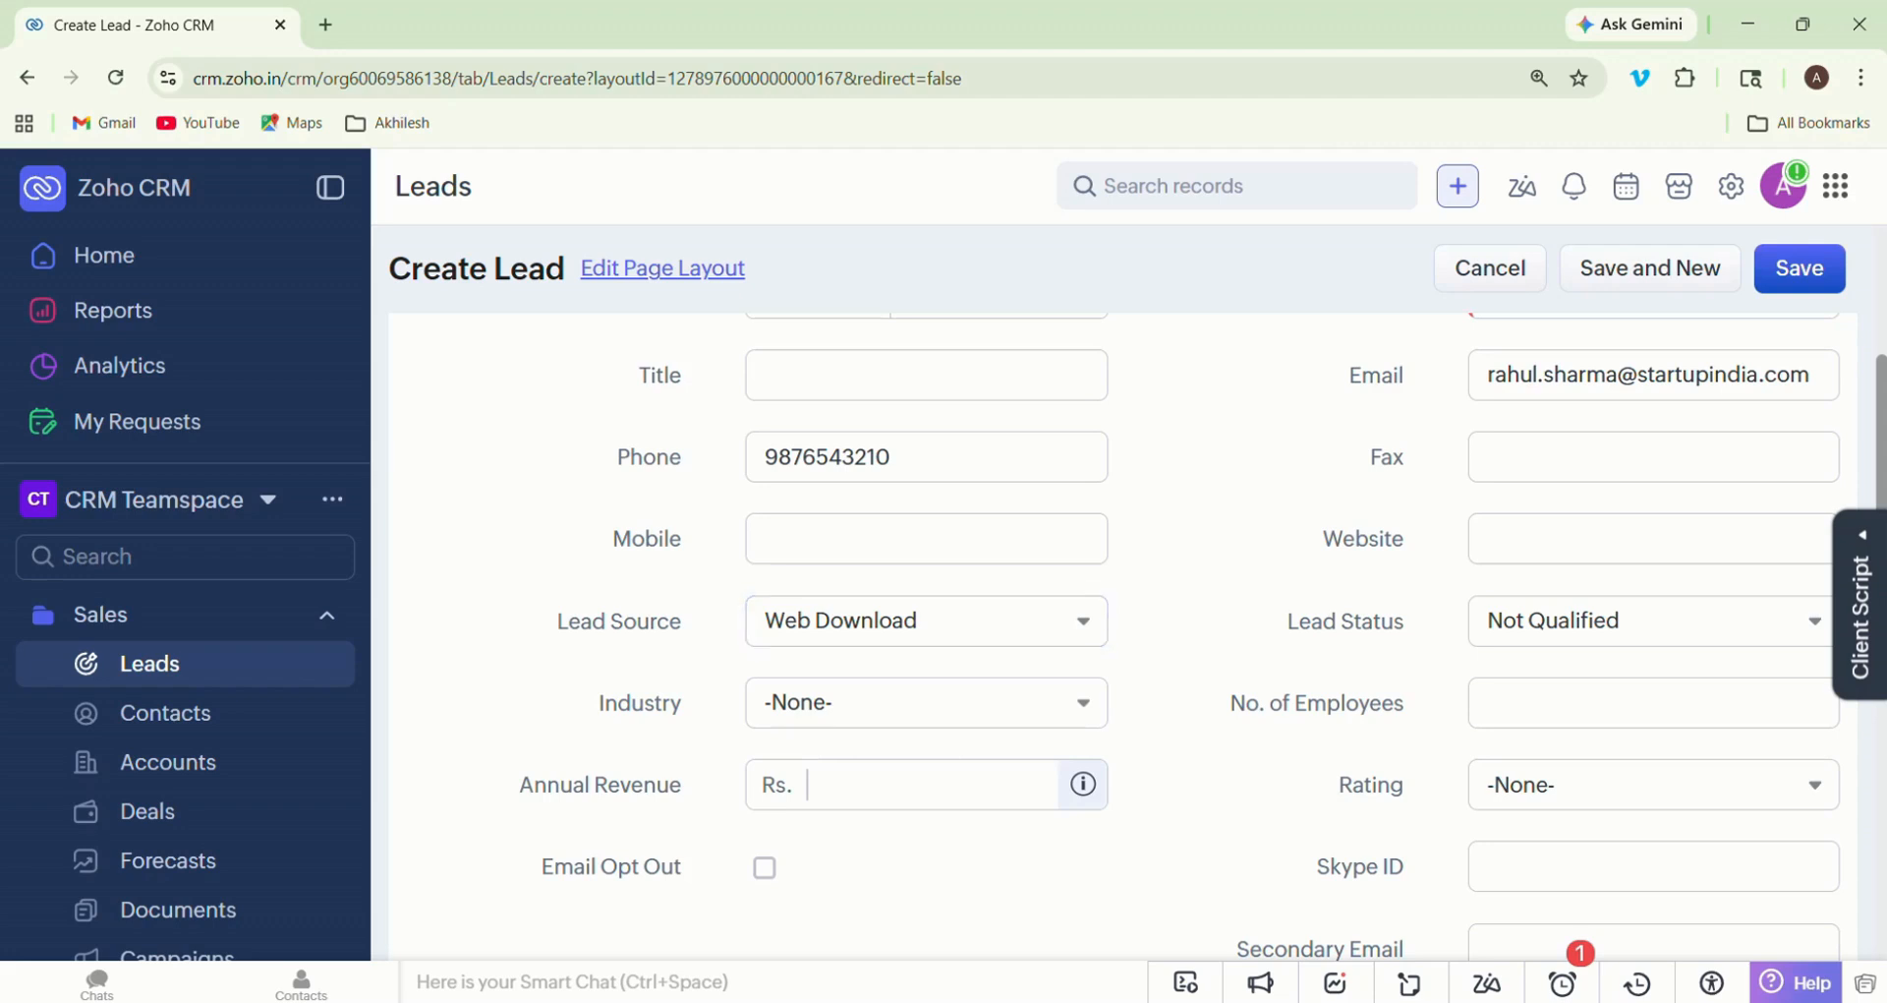
- Enter the description "Downloaded the free CRM guide from the website" for the new lead and save the record
scroll(1124, 637, "down", 4)
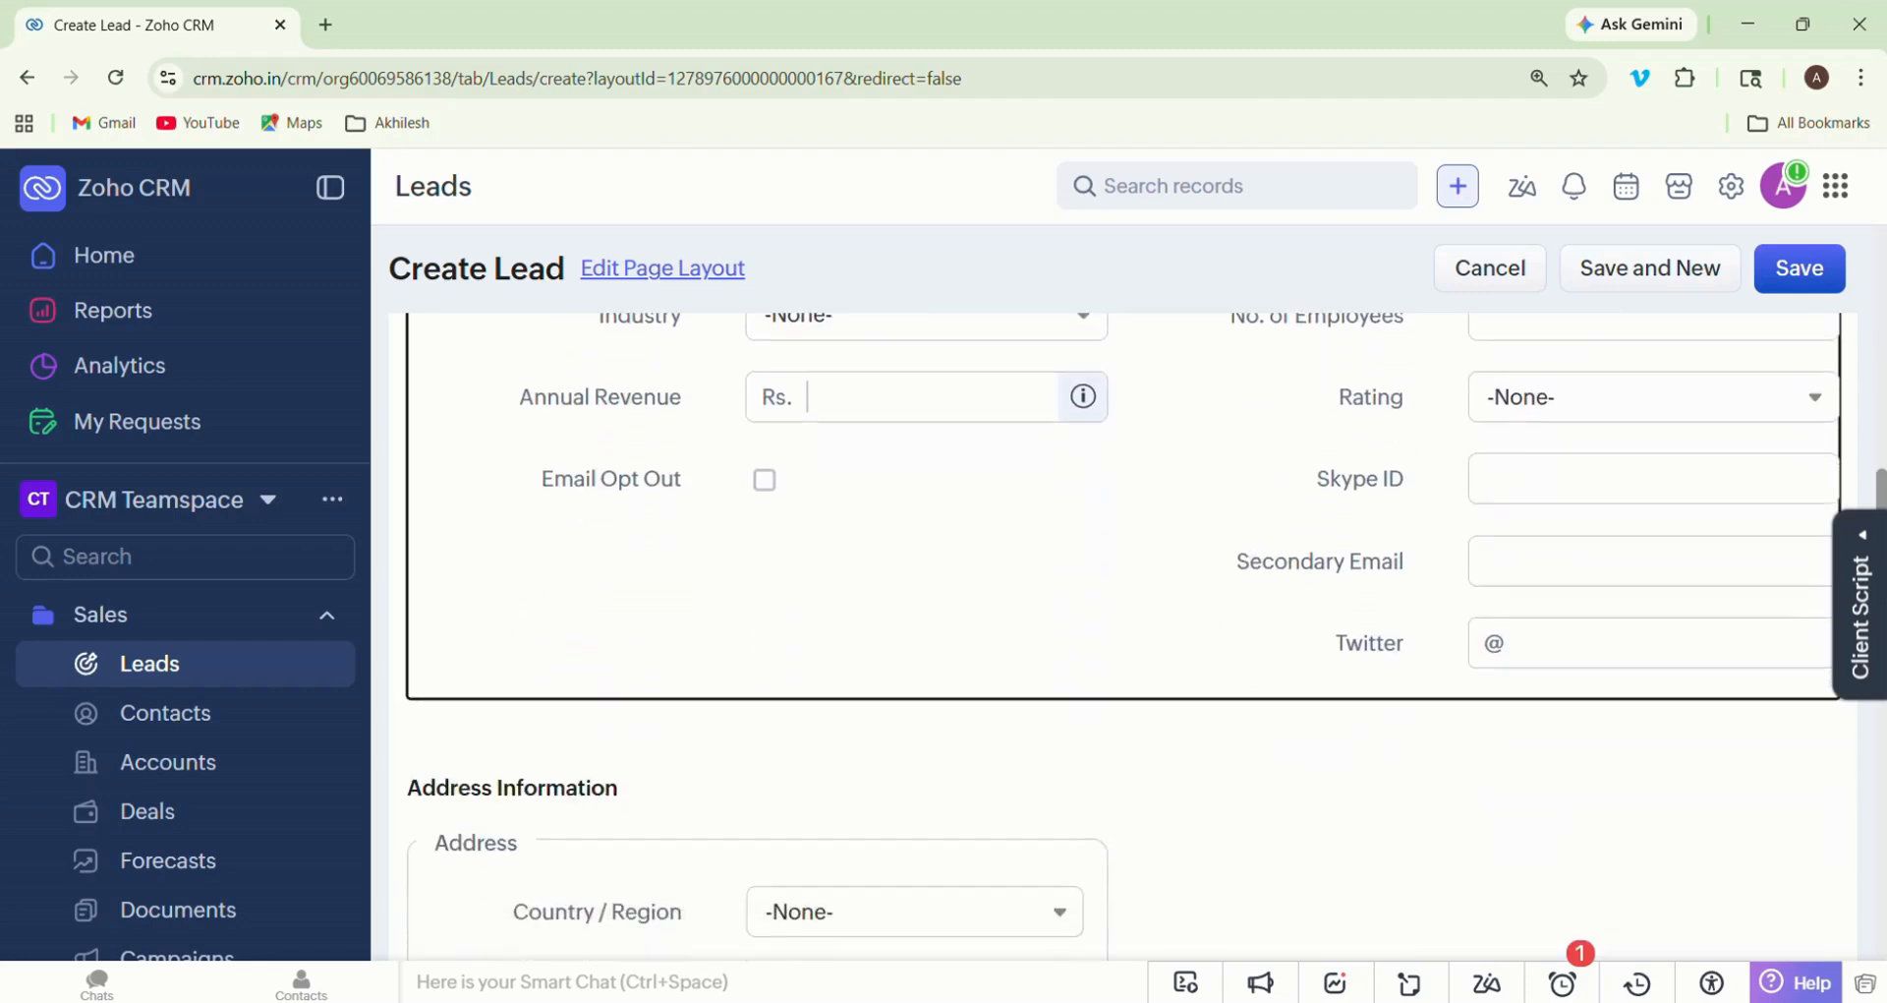
scroll(1124, 637, "down", 7)
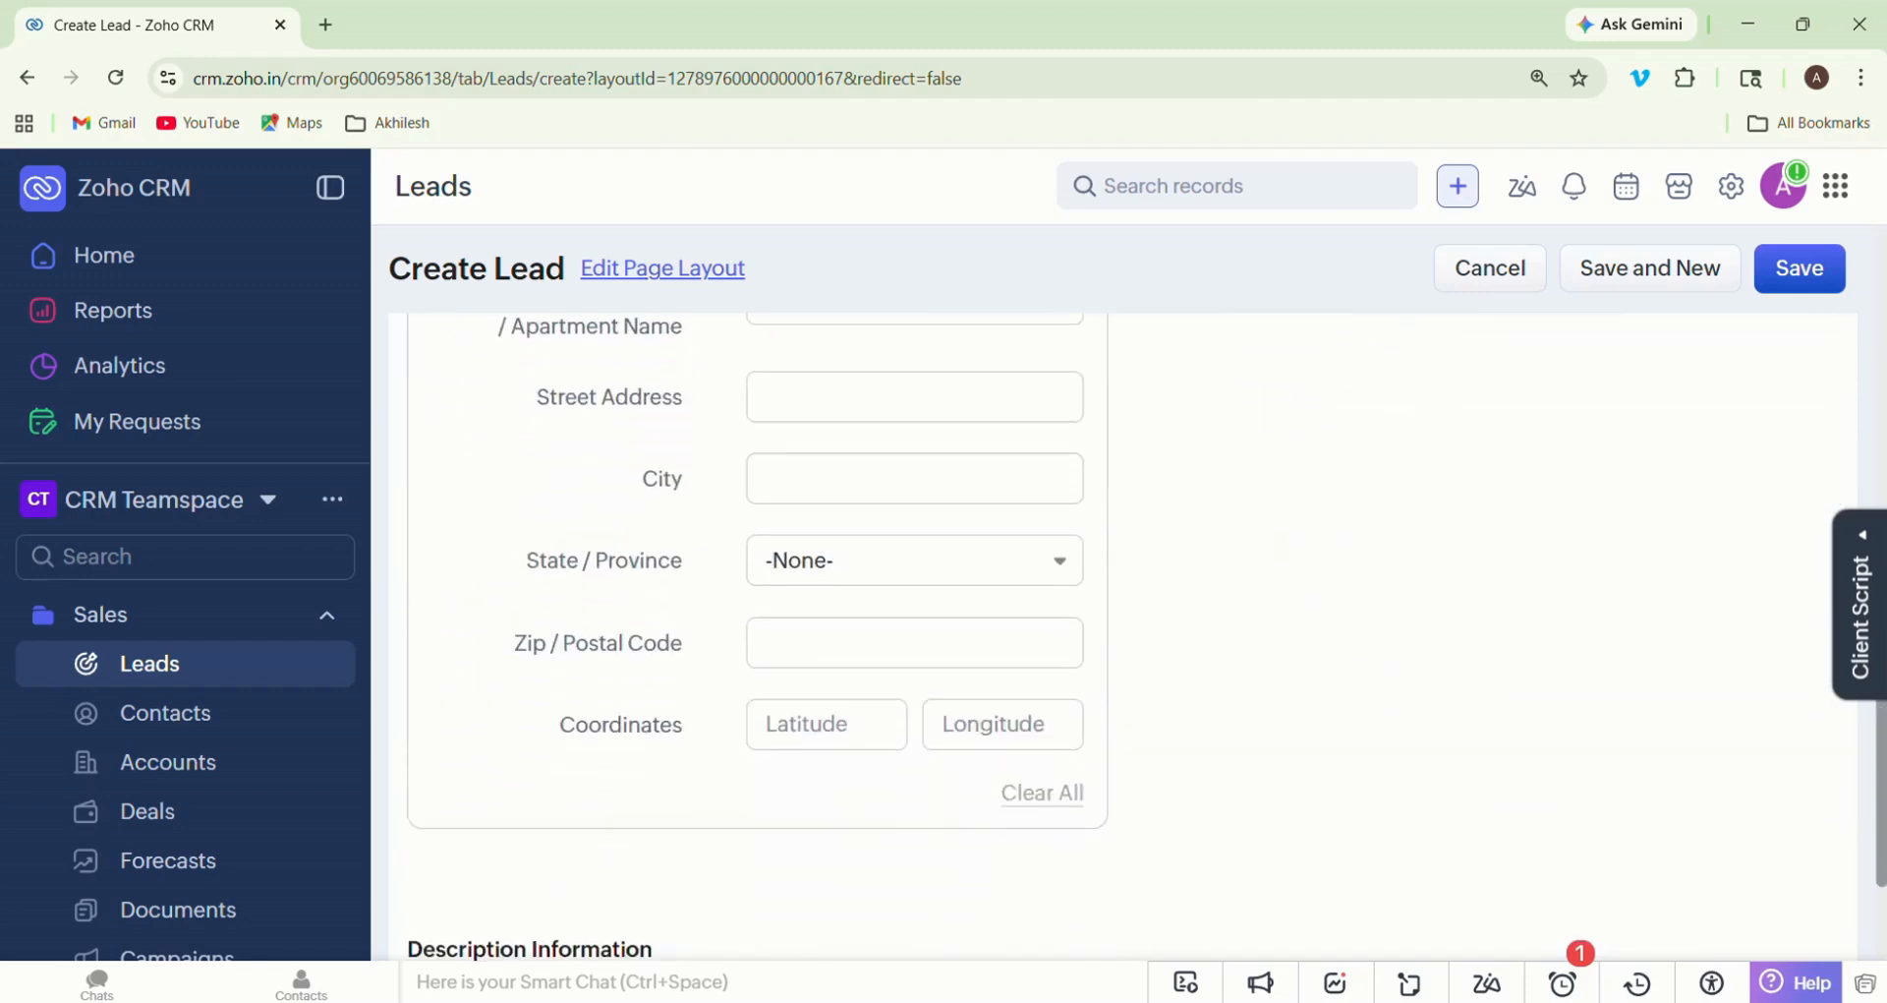
scroll(1124, 637, "down", 3)
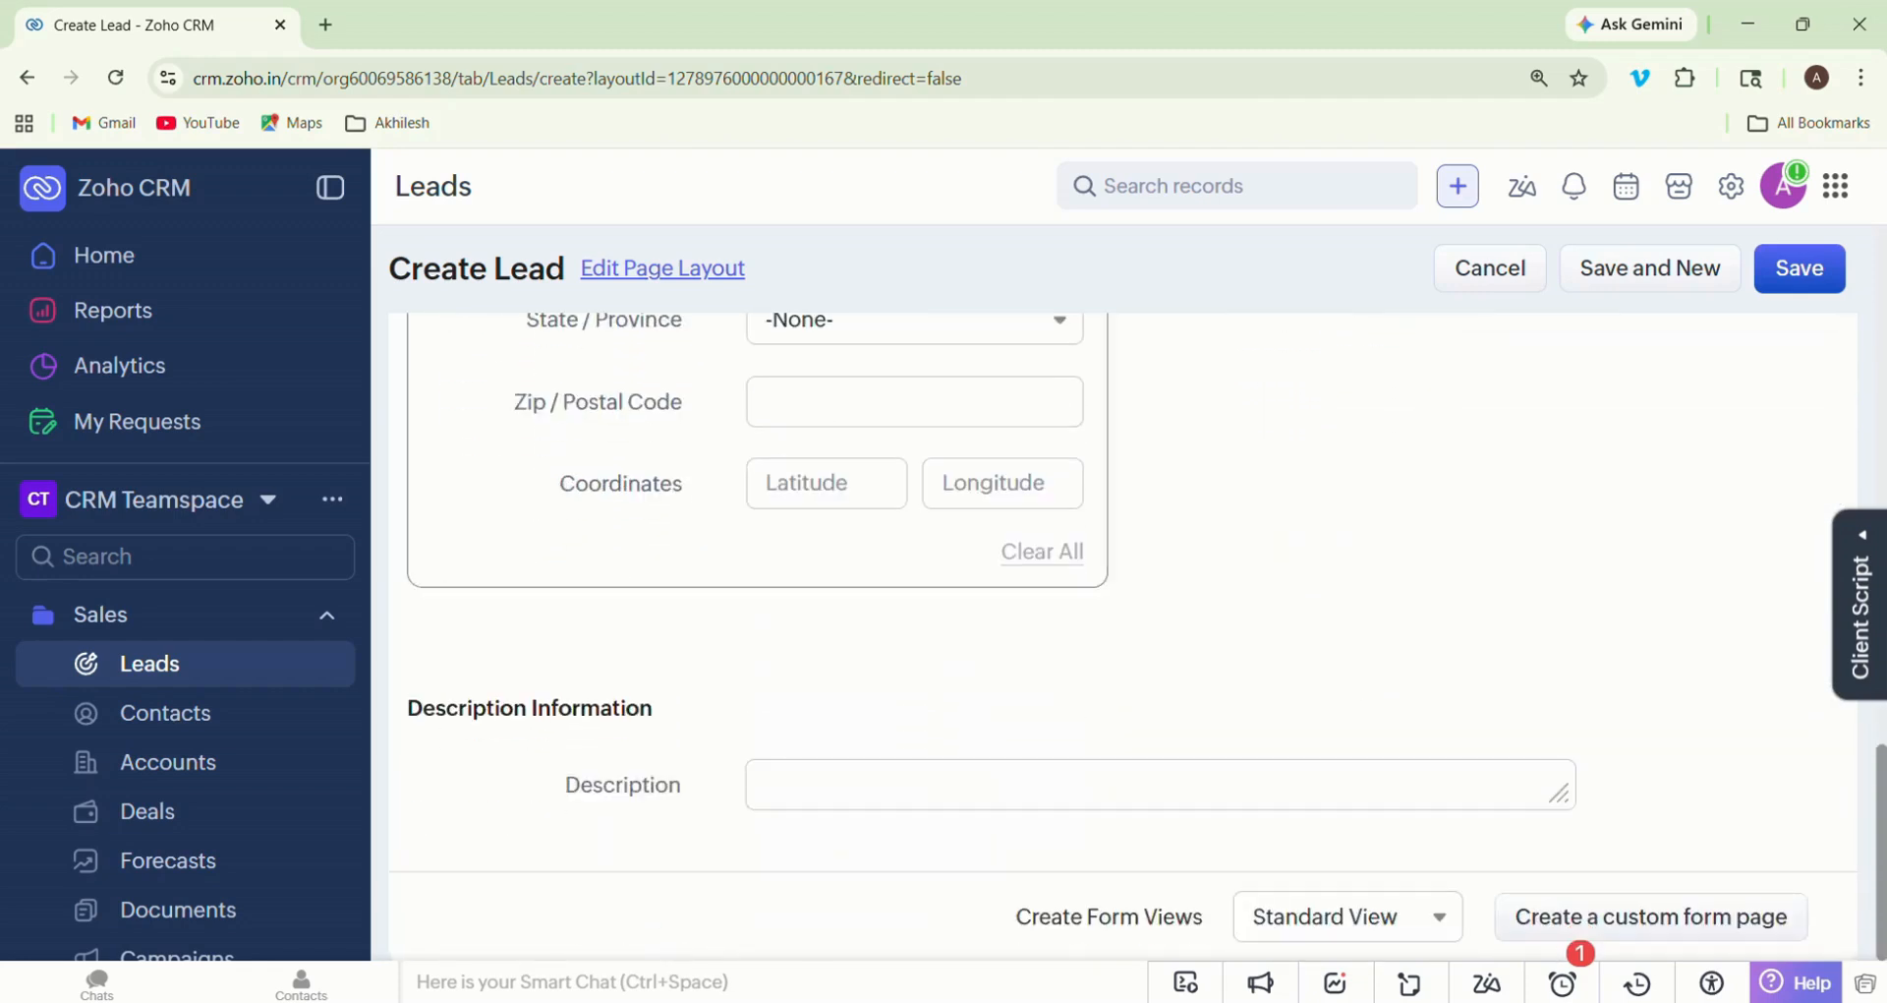
scroll(1124, 637, "up", 2)
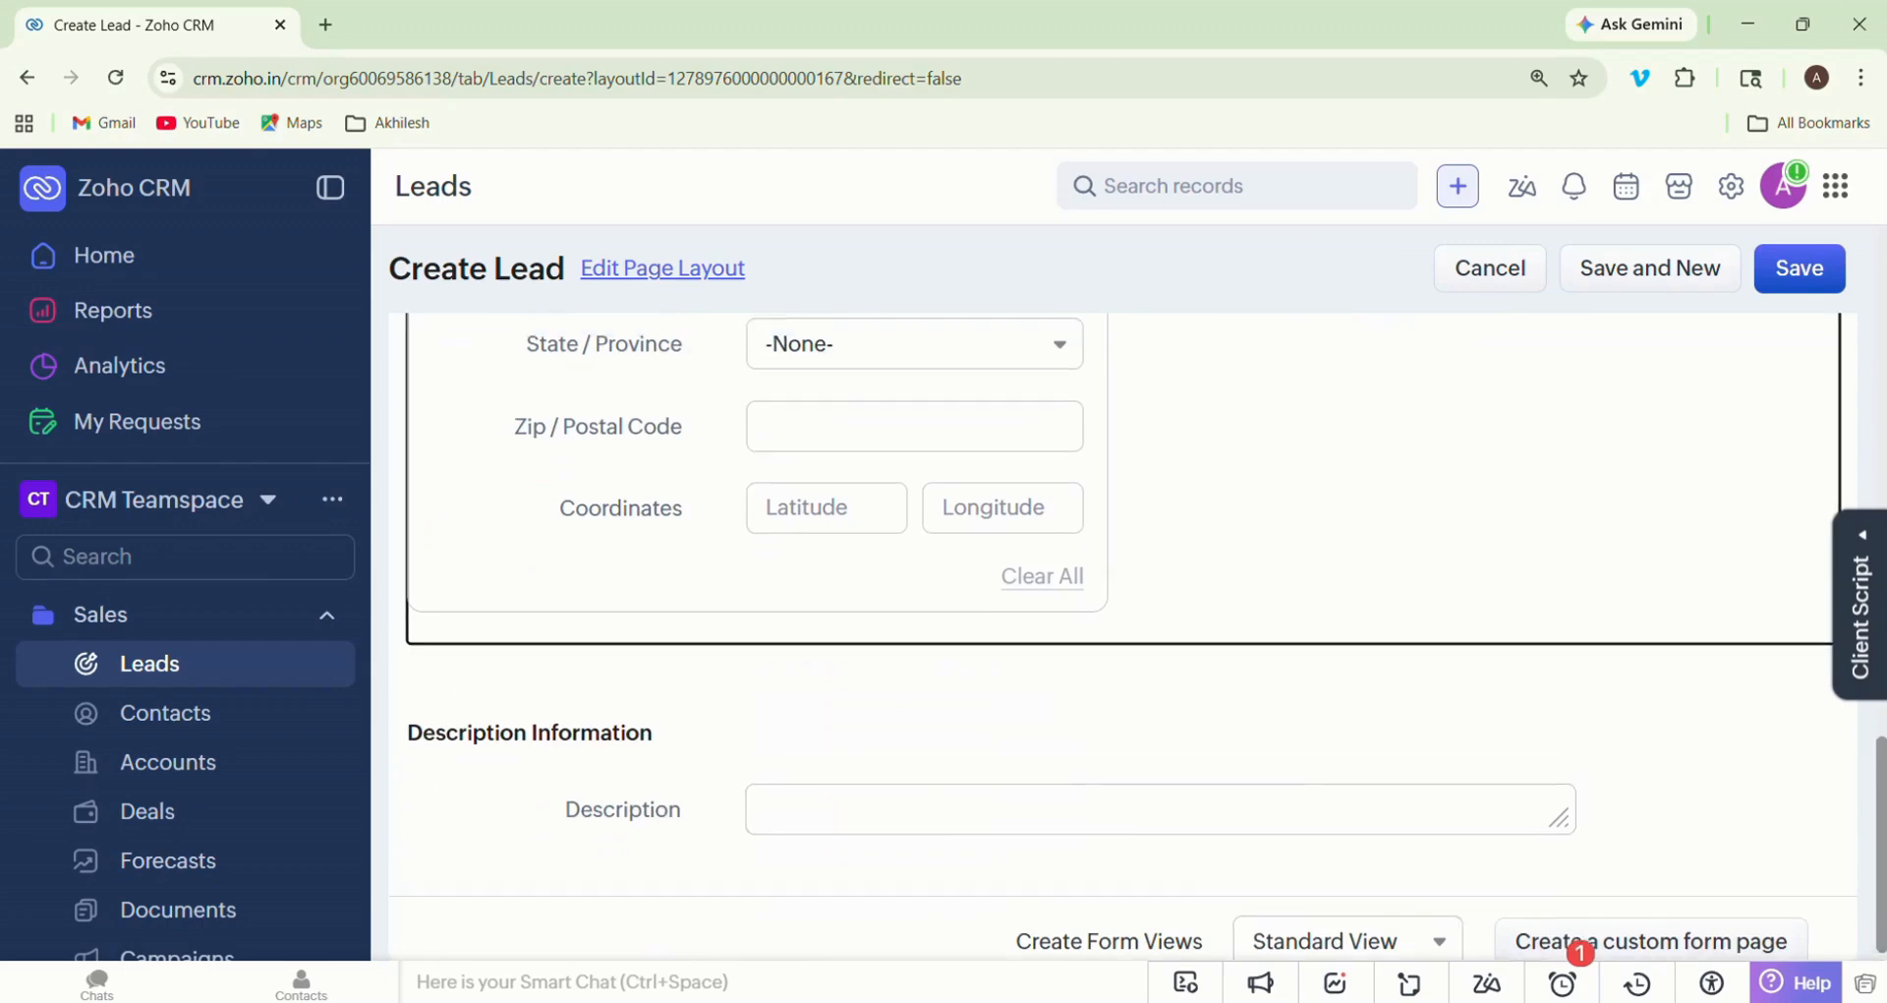
scroll(1123, 637, "down", 2)
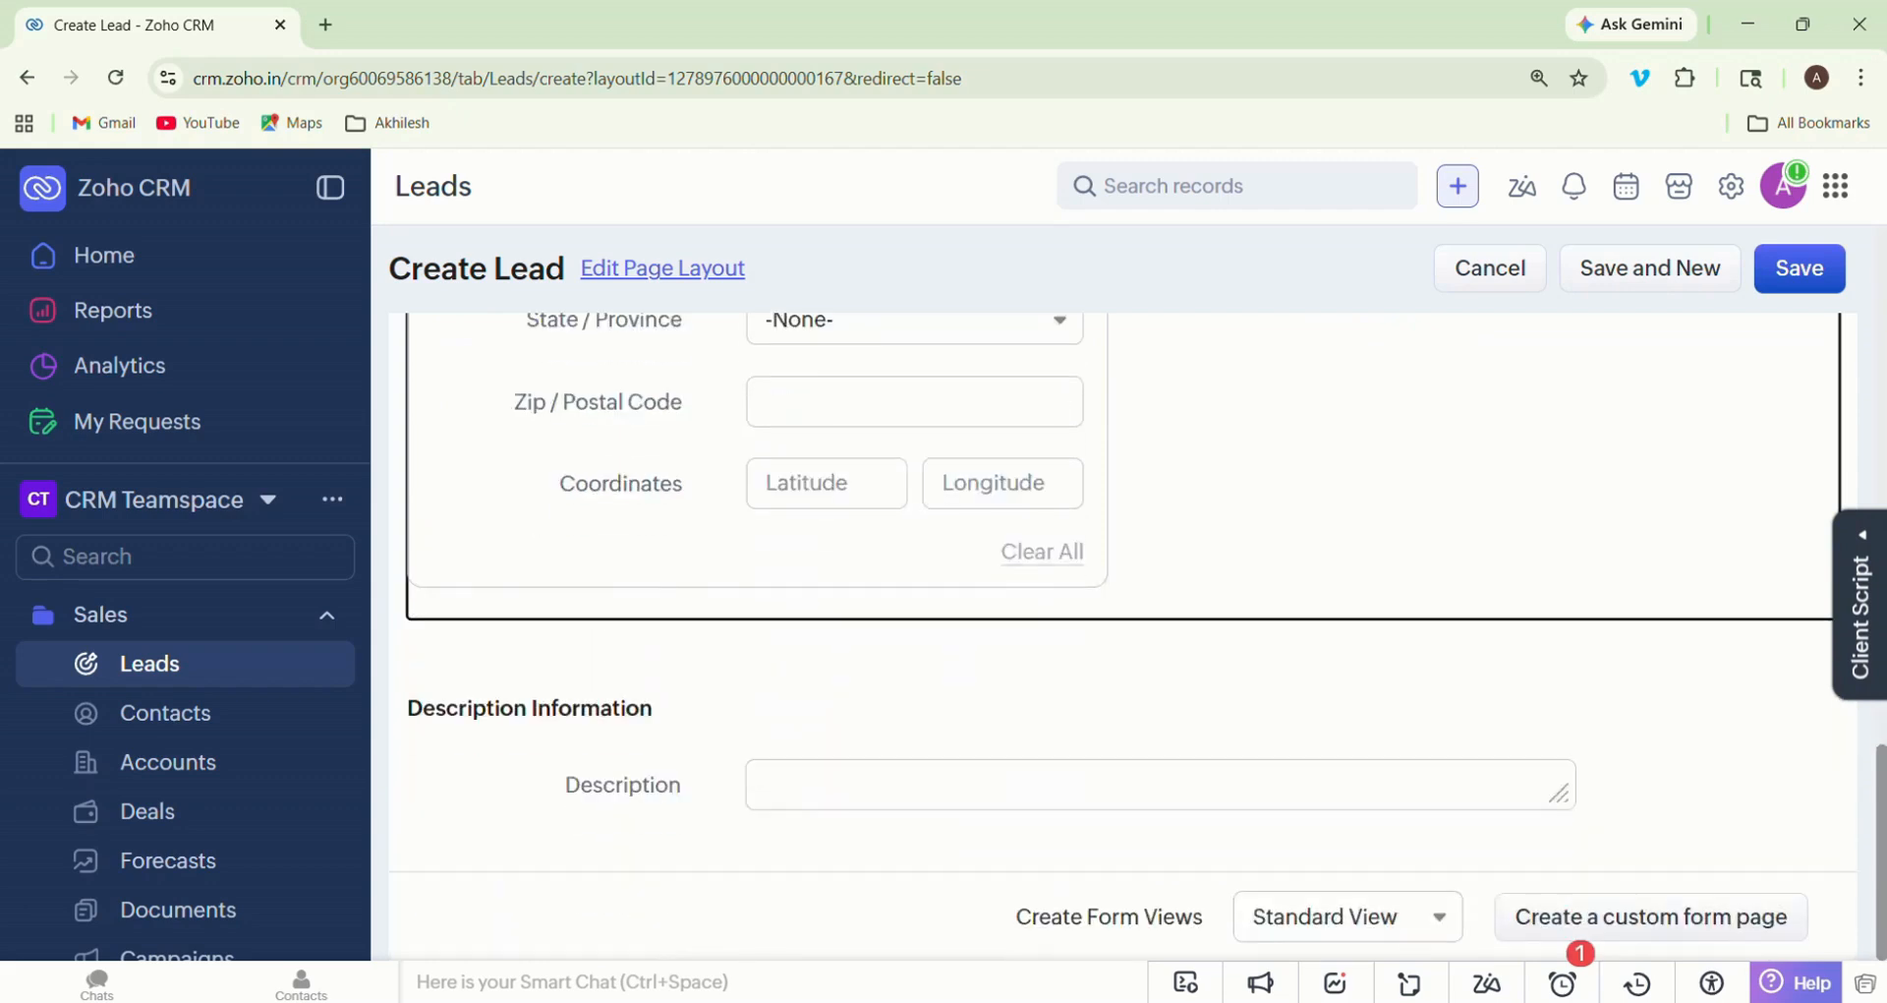
left_click(1124, 785)
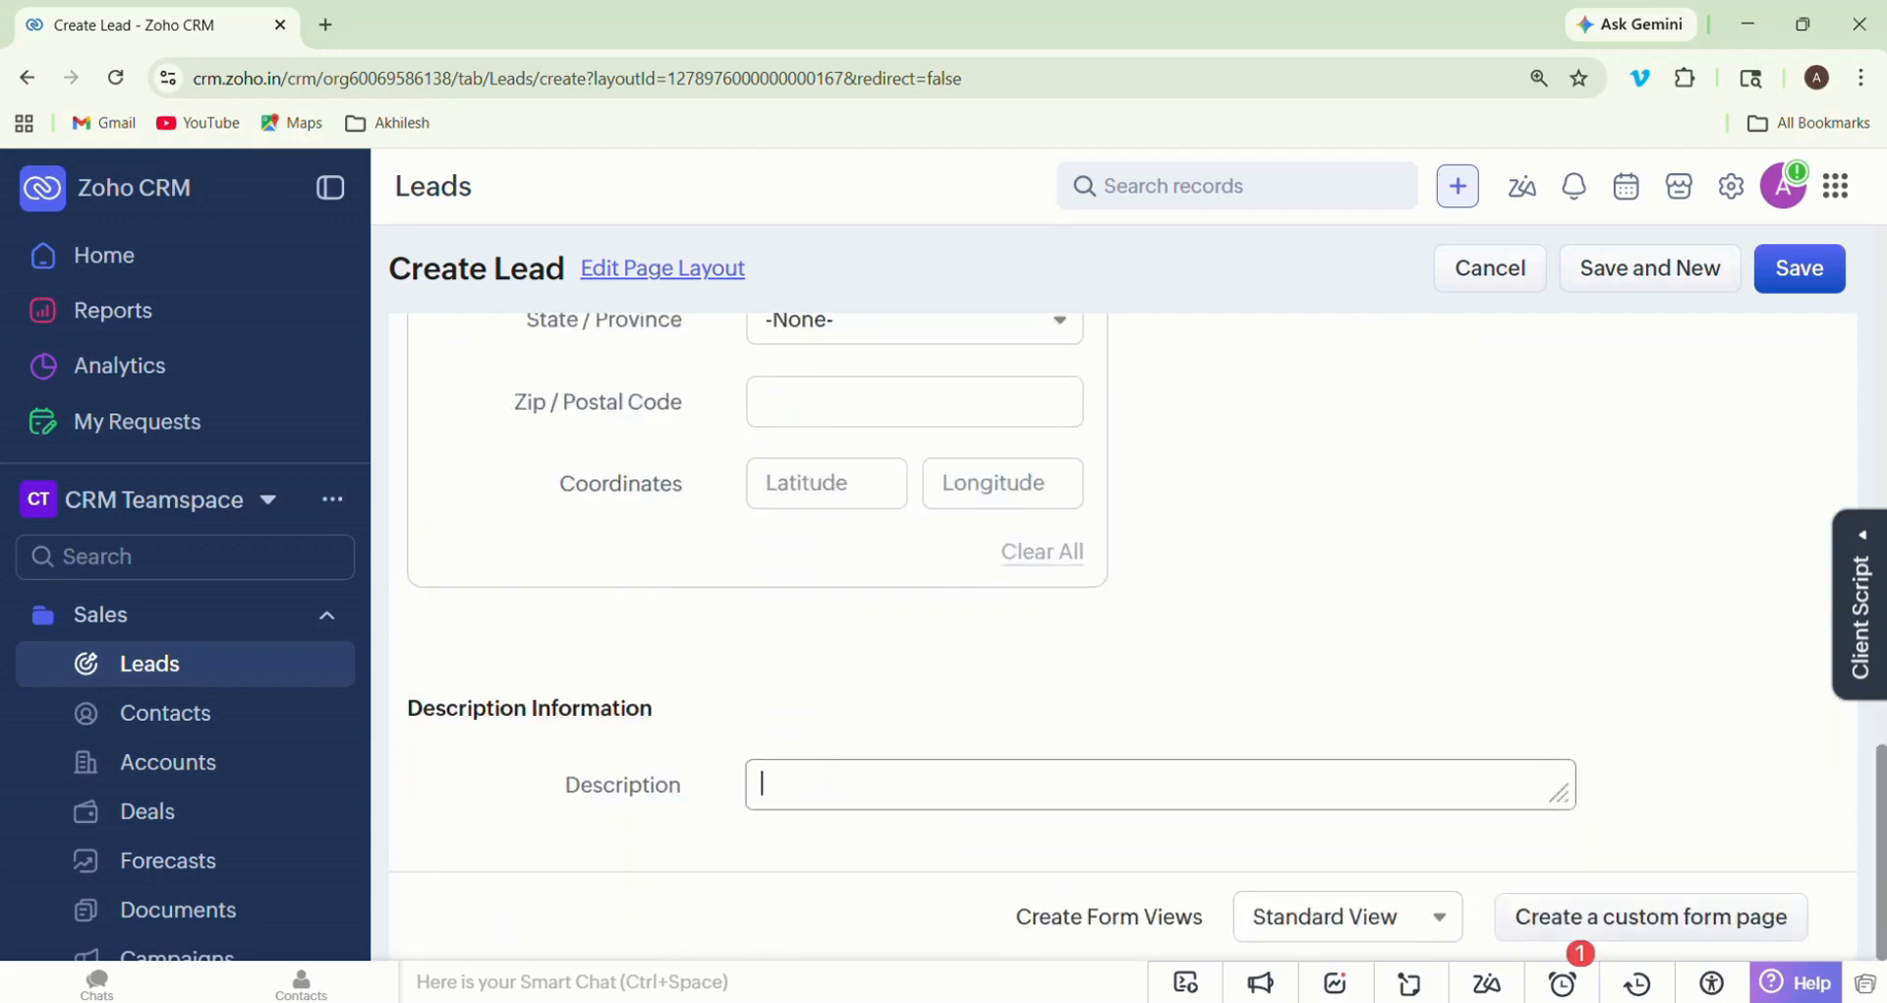
type("Do")
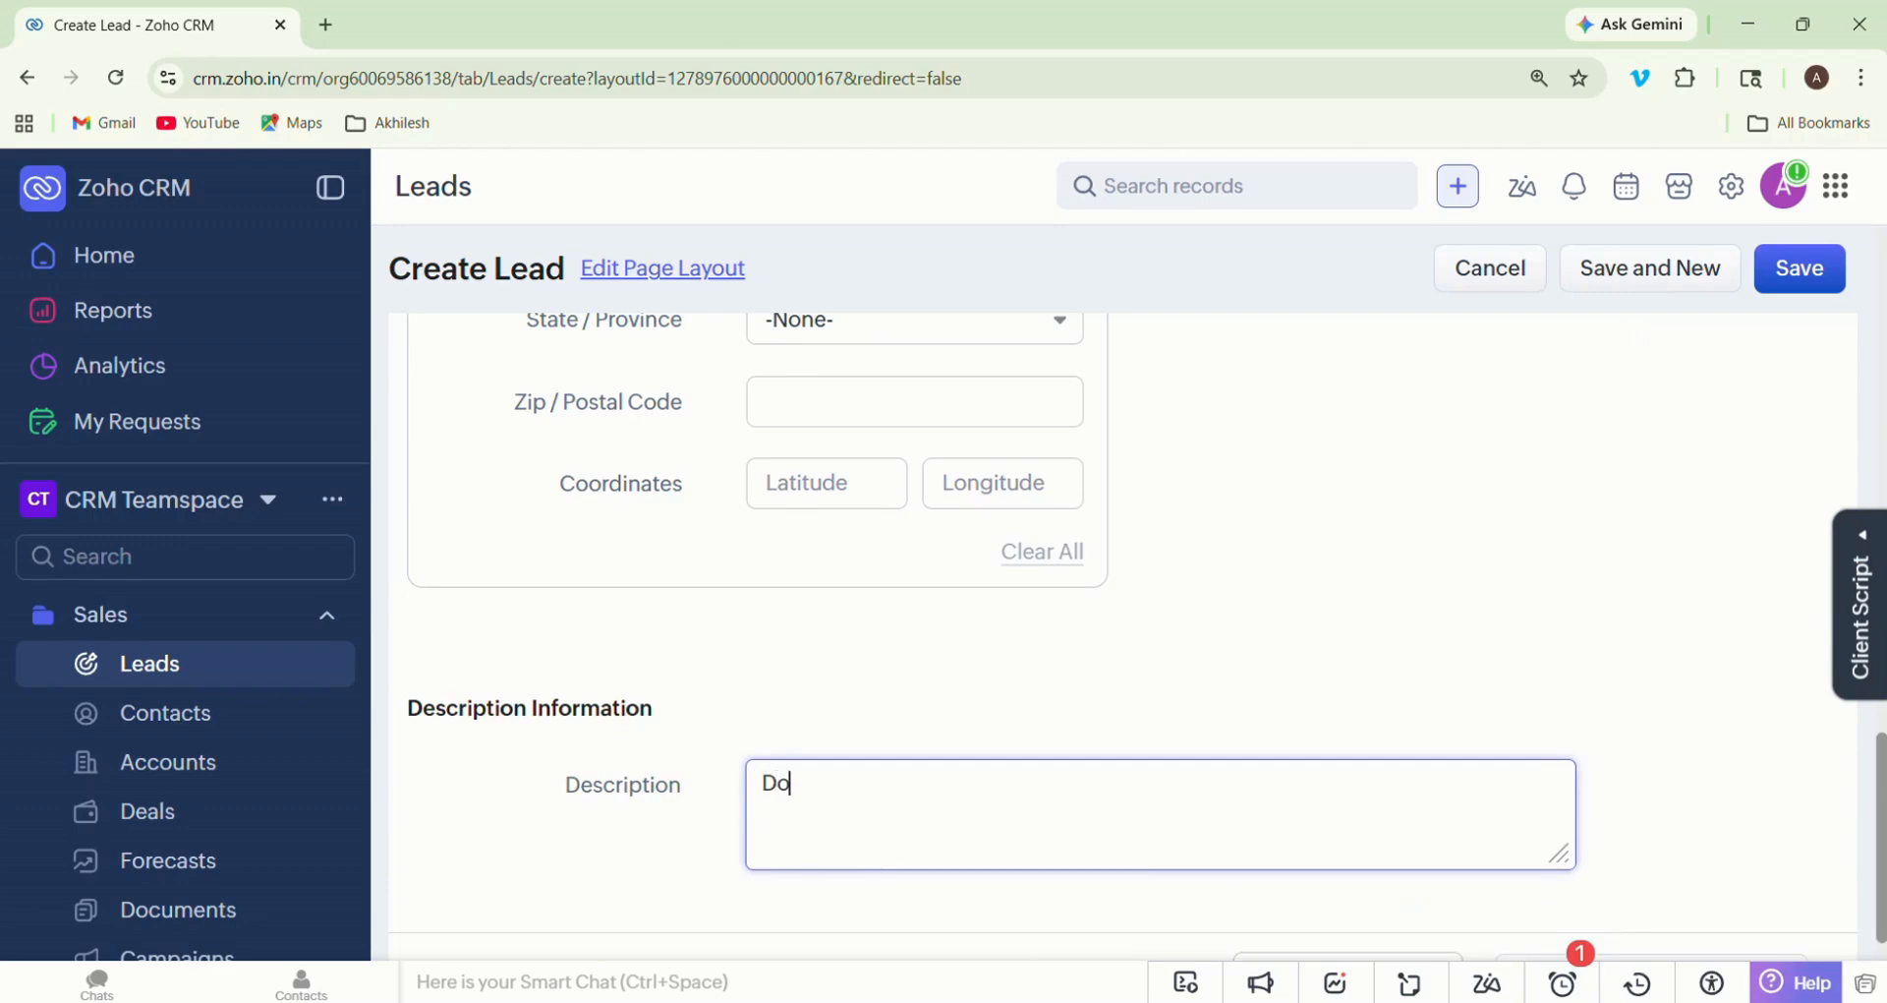
type("wnloaded the free")
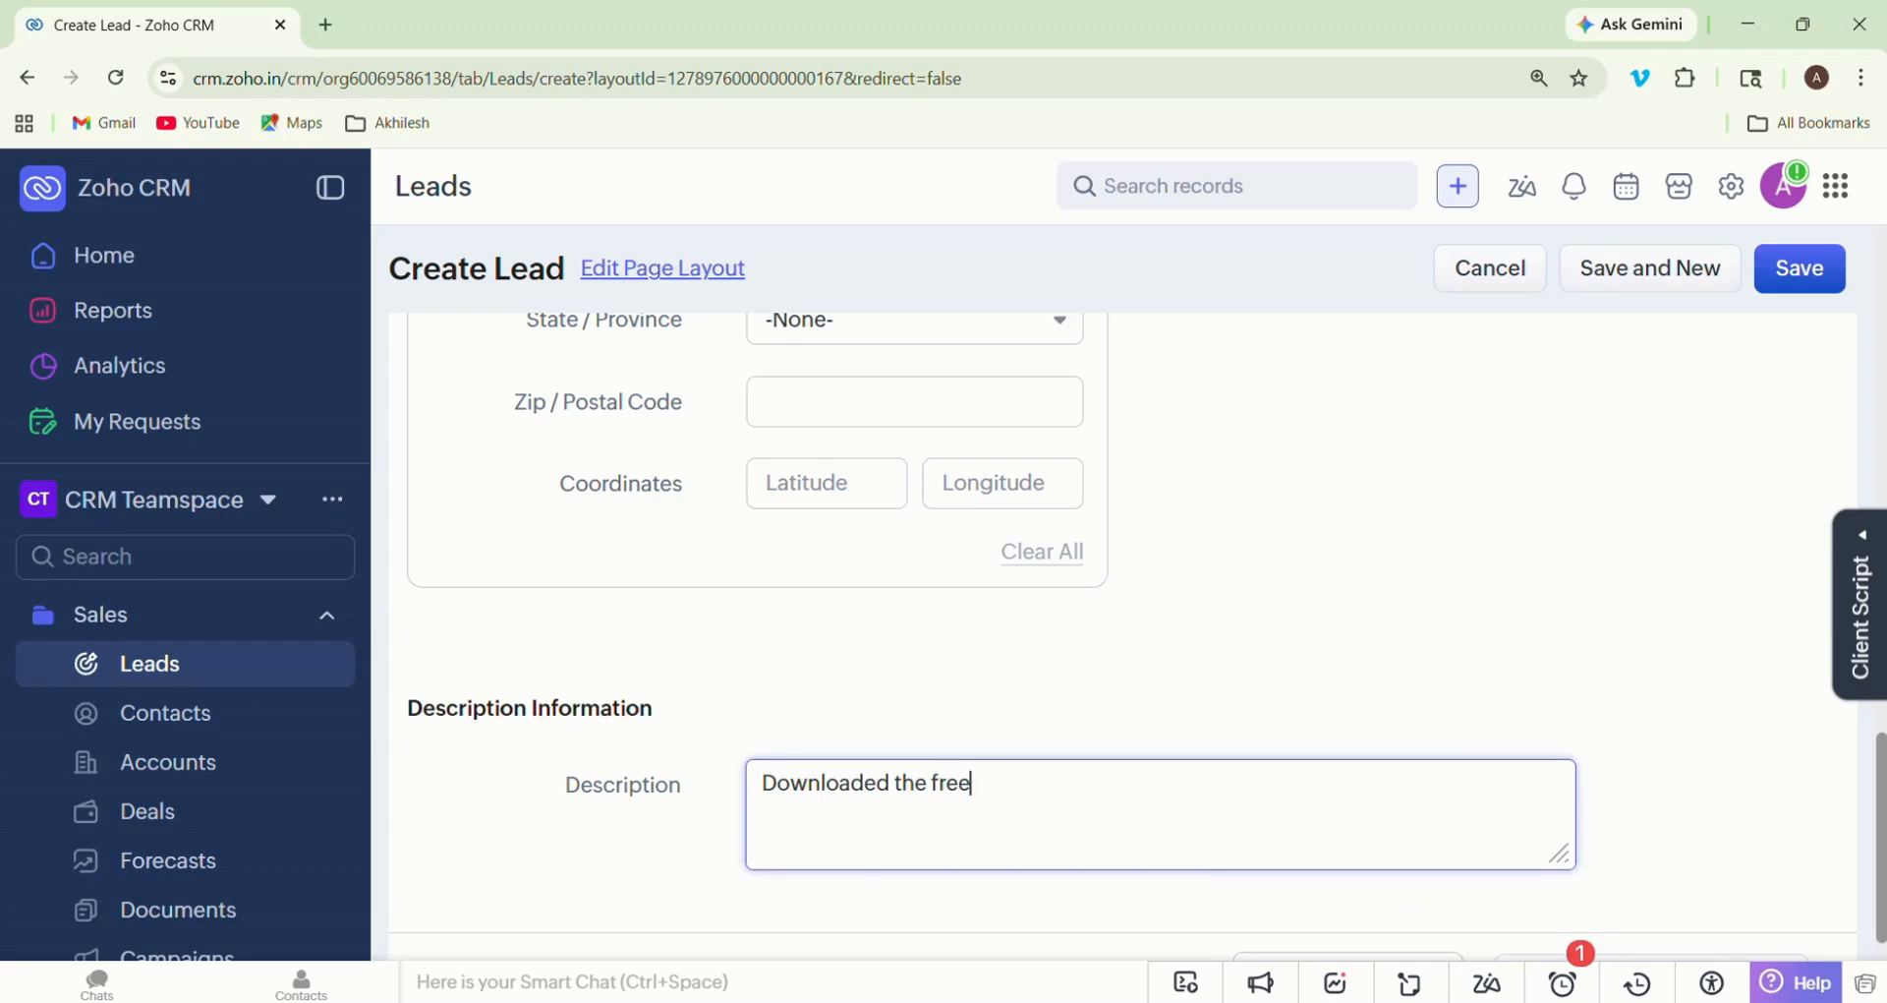
type("CRM")
left_click(971, 784)
type("guide from ")
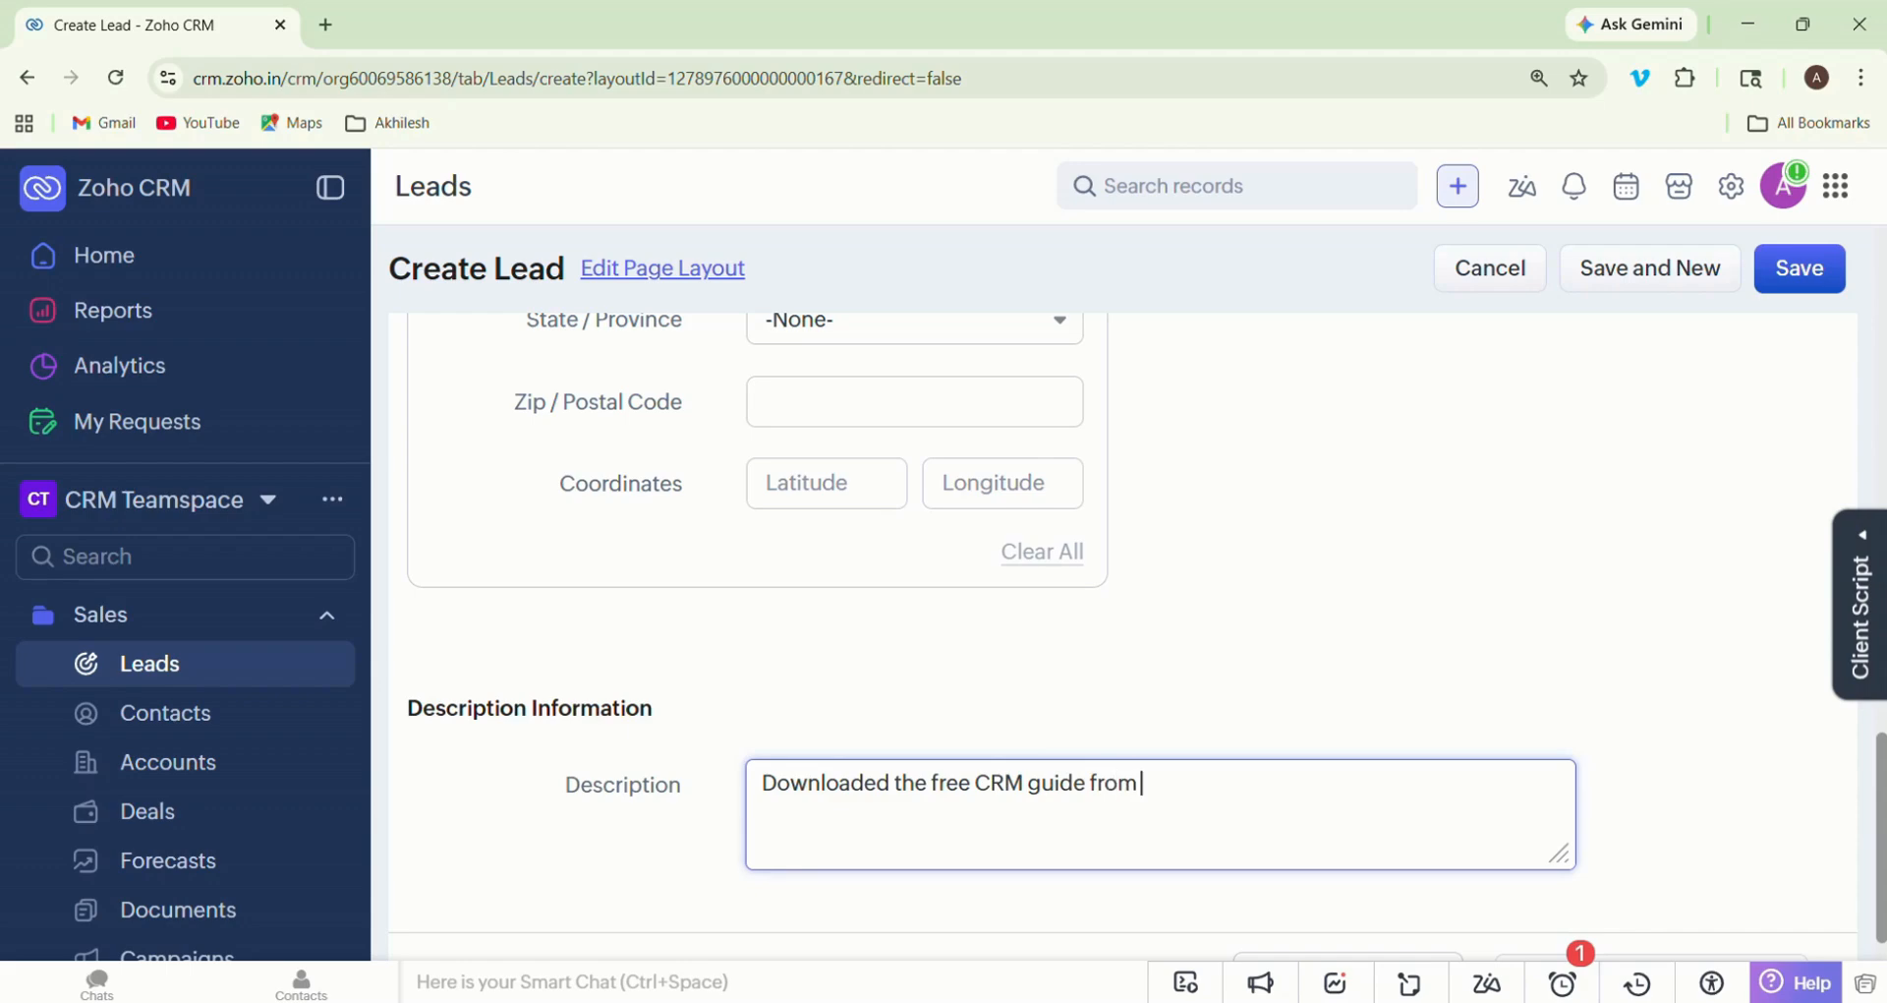
type("the website")
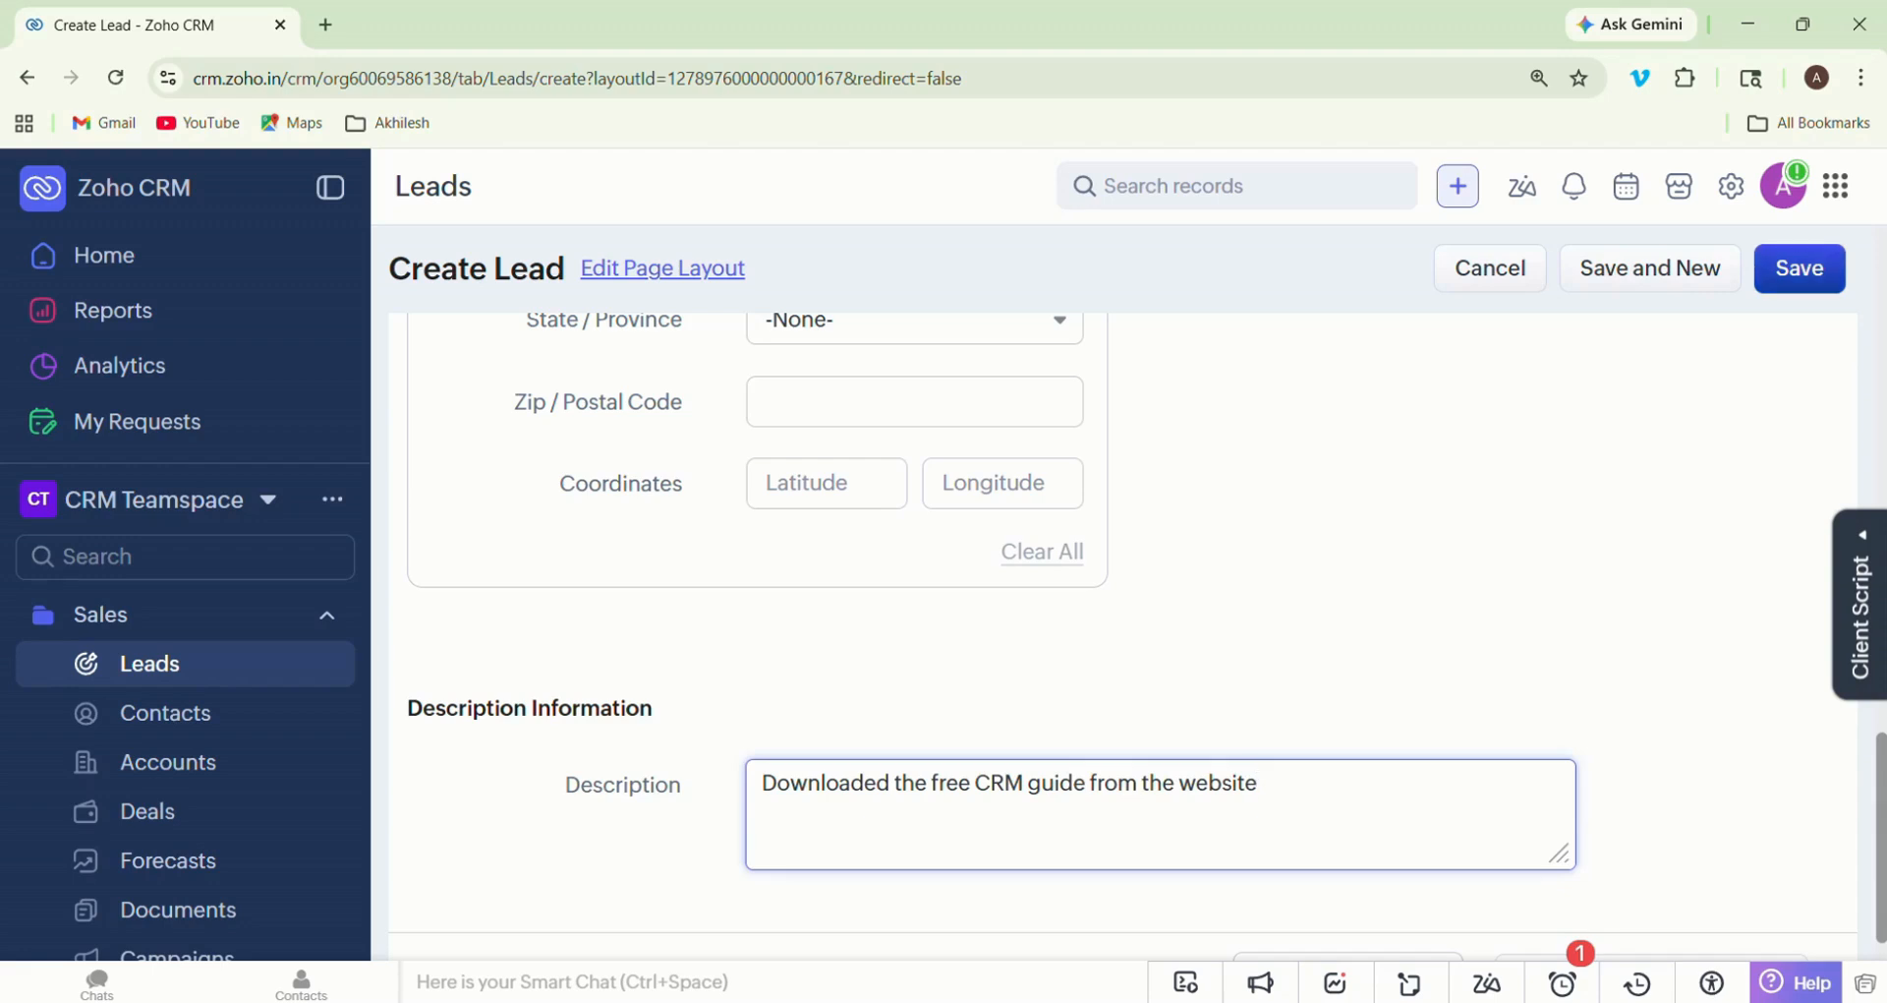
left_click(1799, 268)
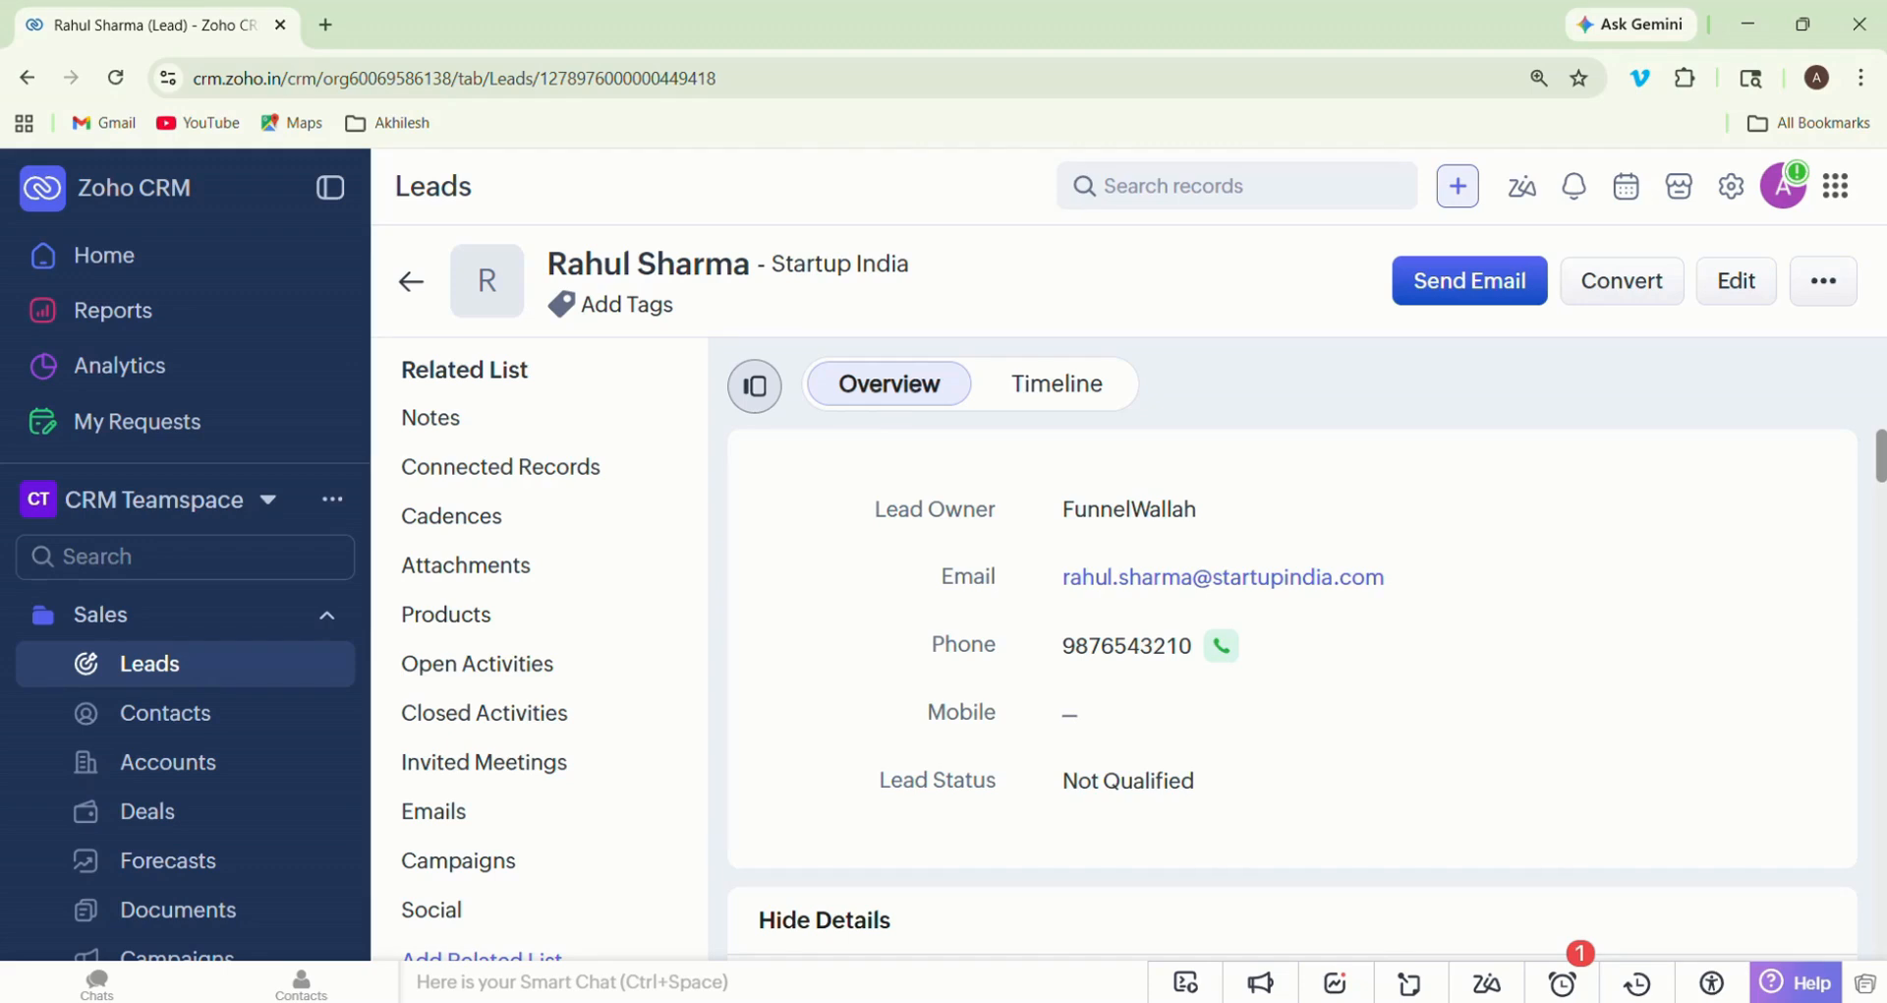
- Review the saved Startup India lead's overview, including its contact details, source, company and status fields
scroll(1292, 689, "down", 8)
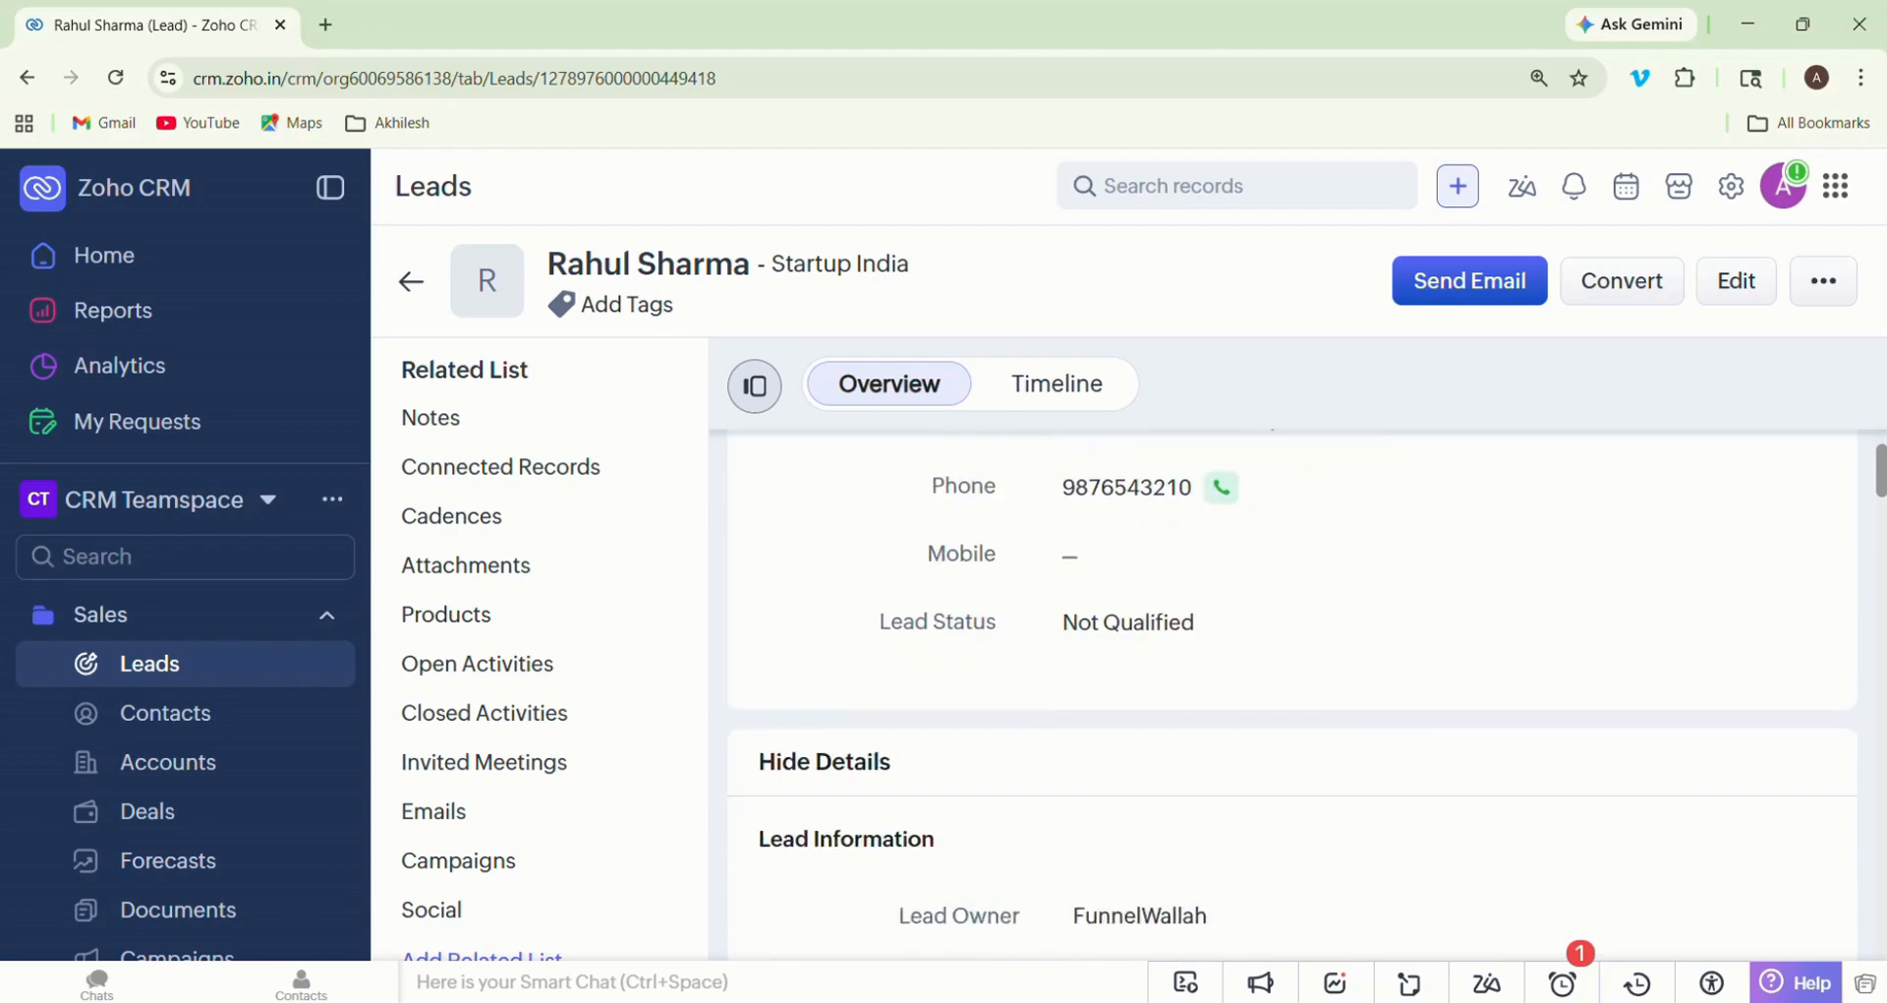
scroll(1292, 688, "down", 1)
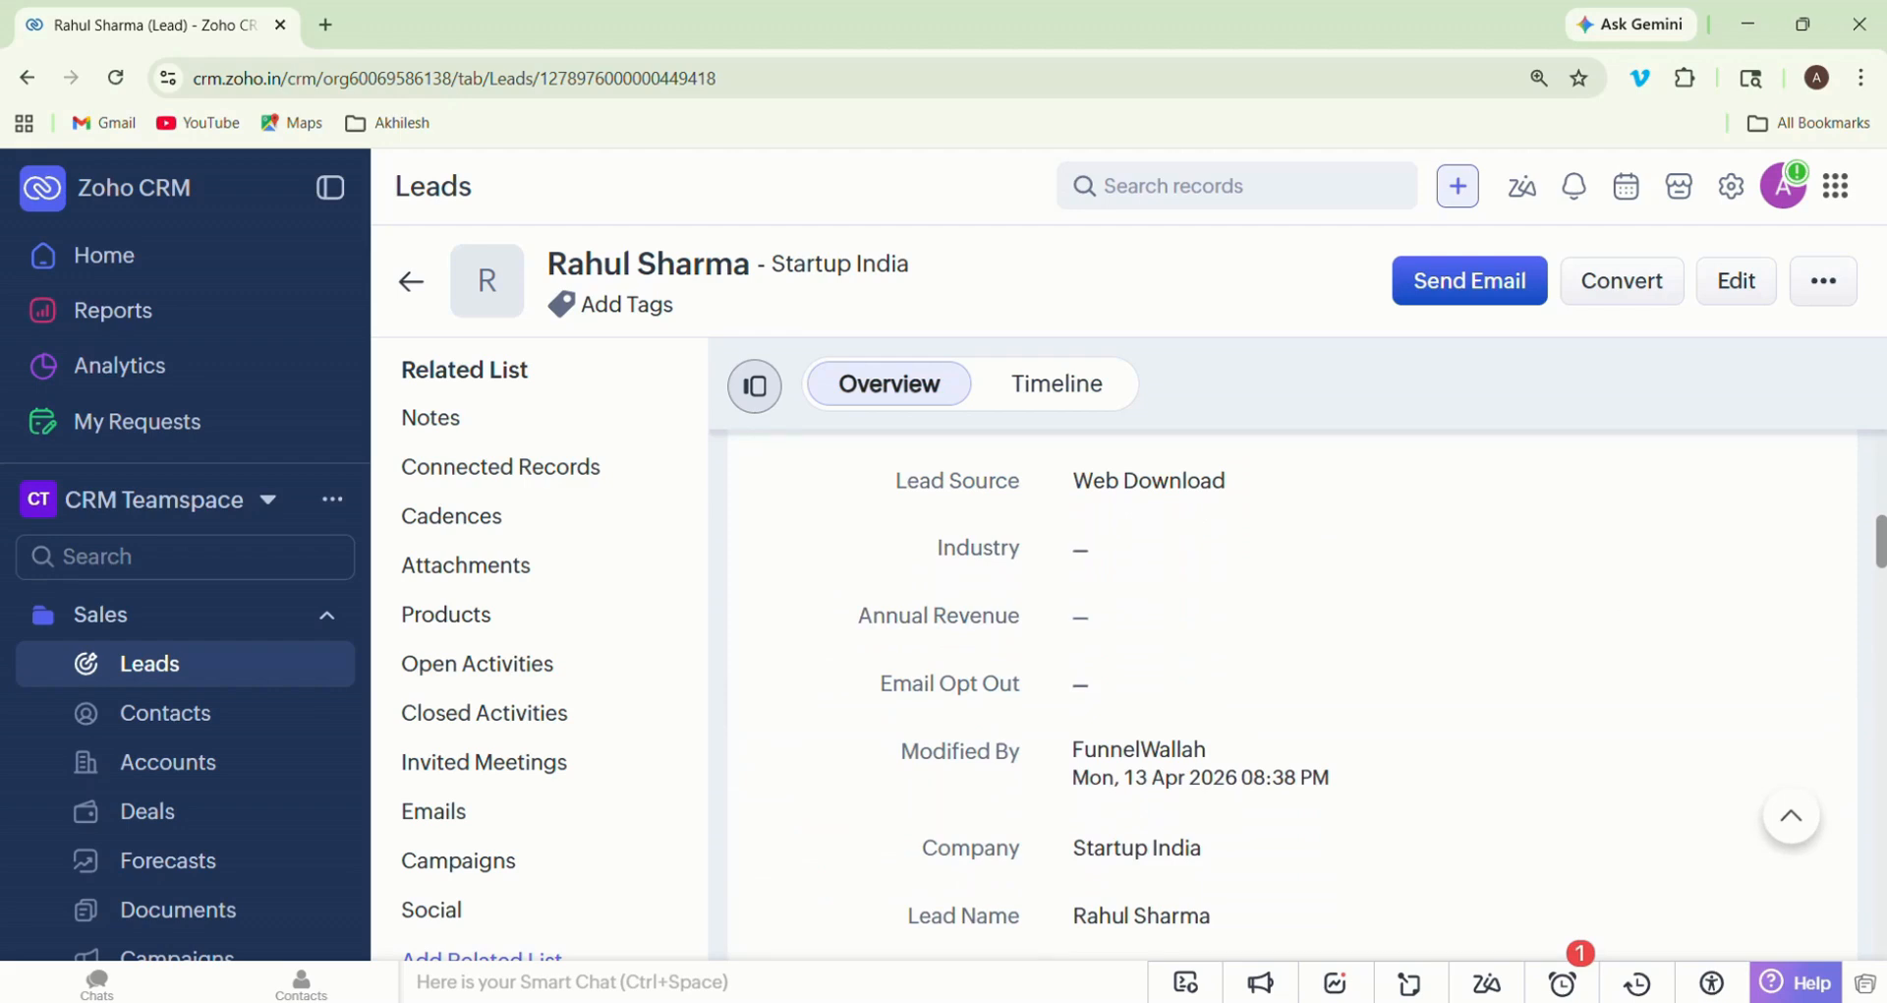
scroll(1293, 688, "down", 5)
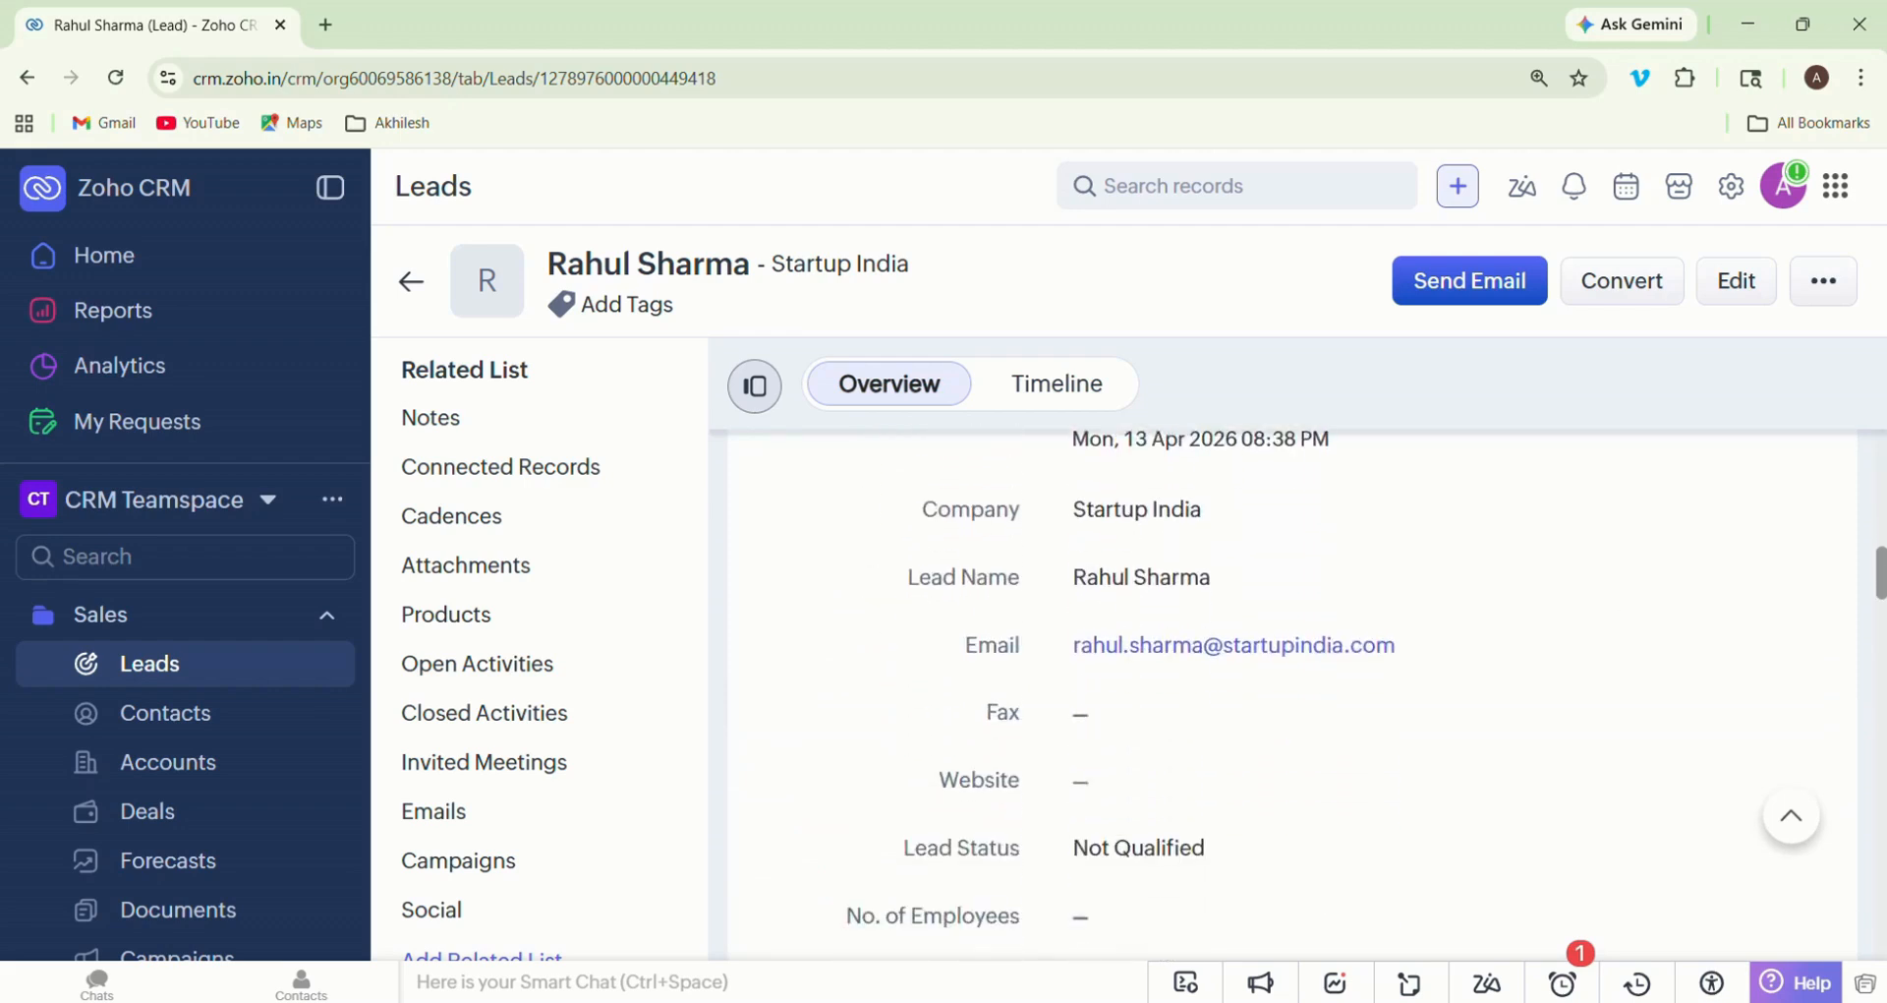
scroll(1293, 688, "down", 2)
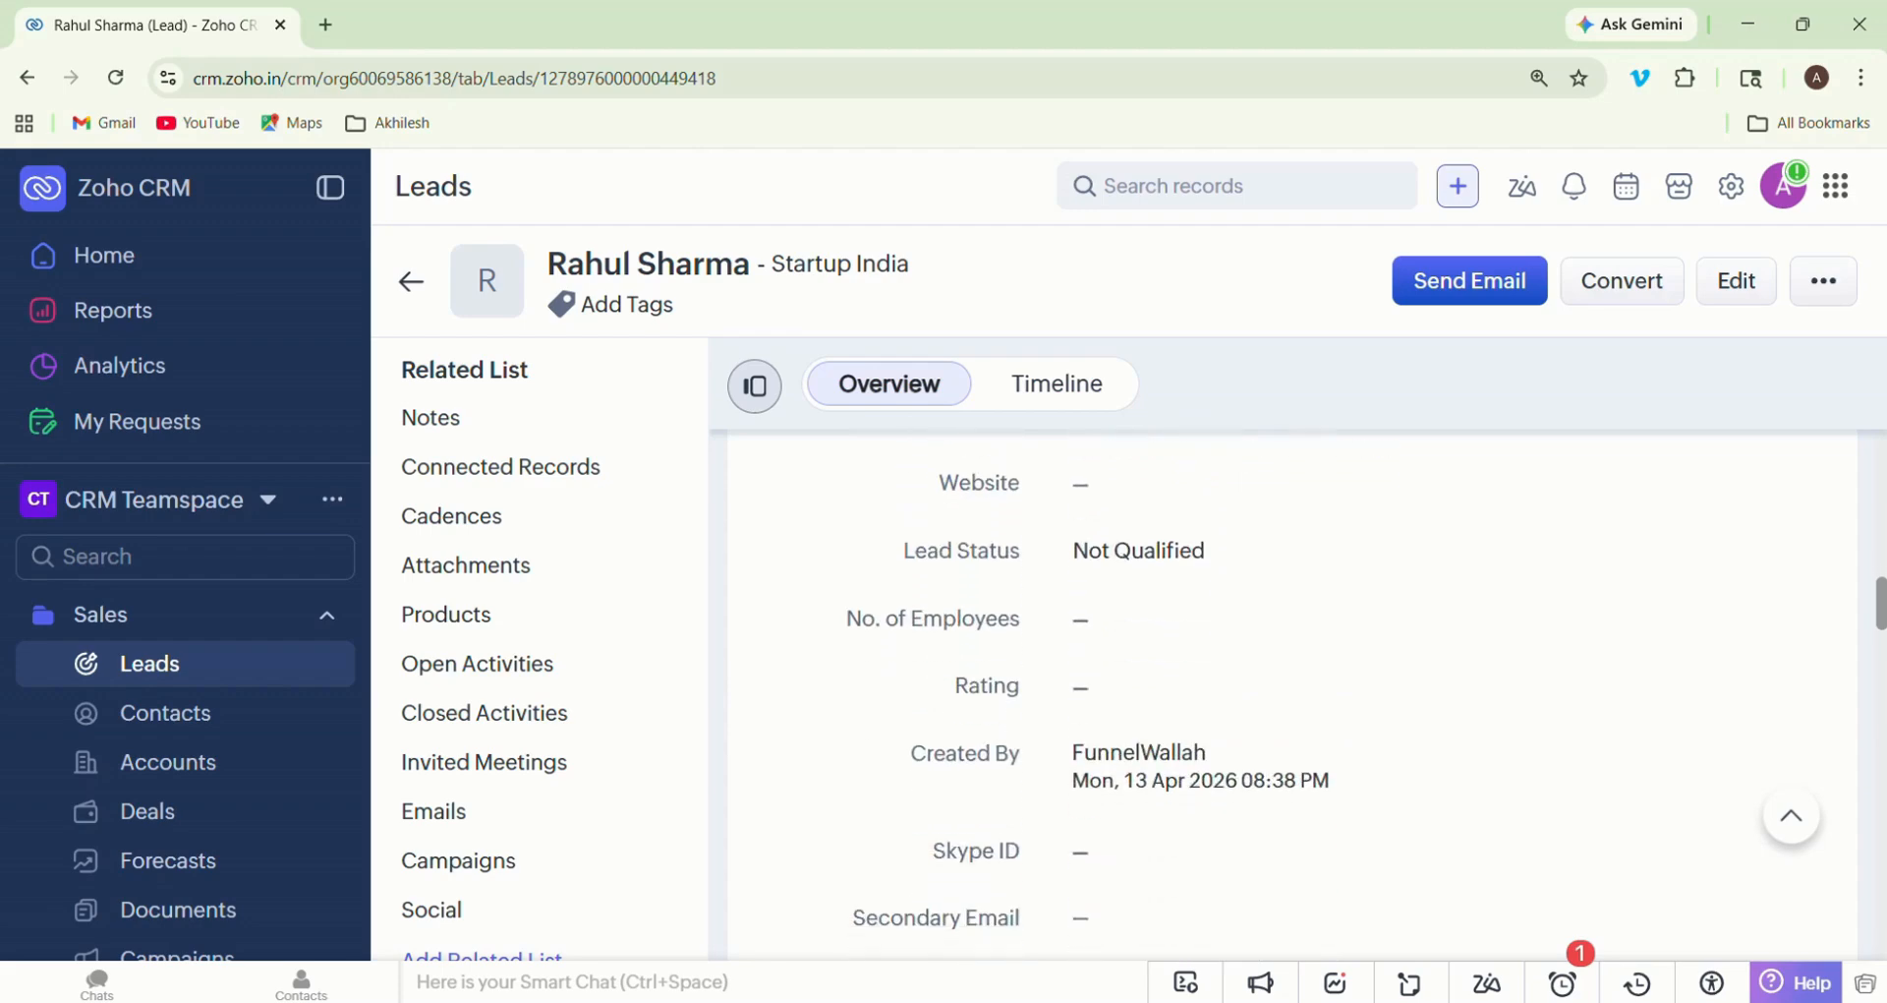
scroll(1293, 689, "up", 2)
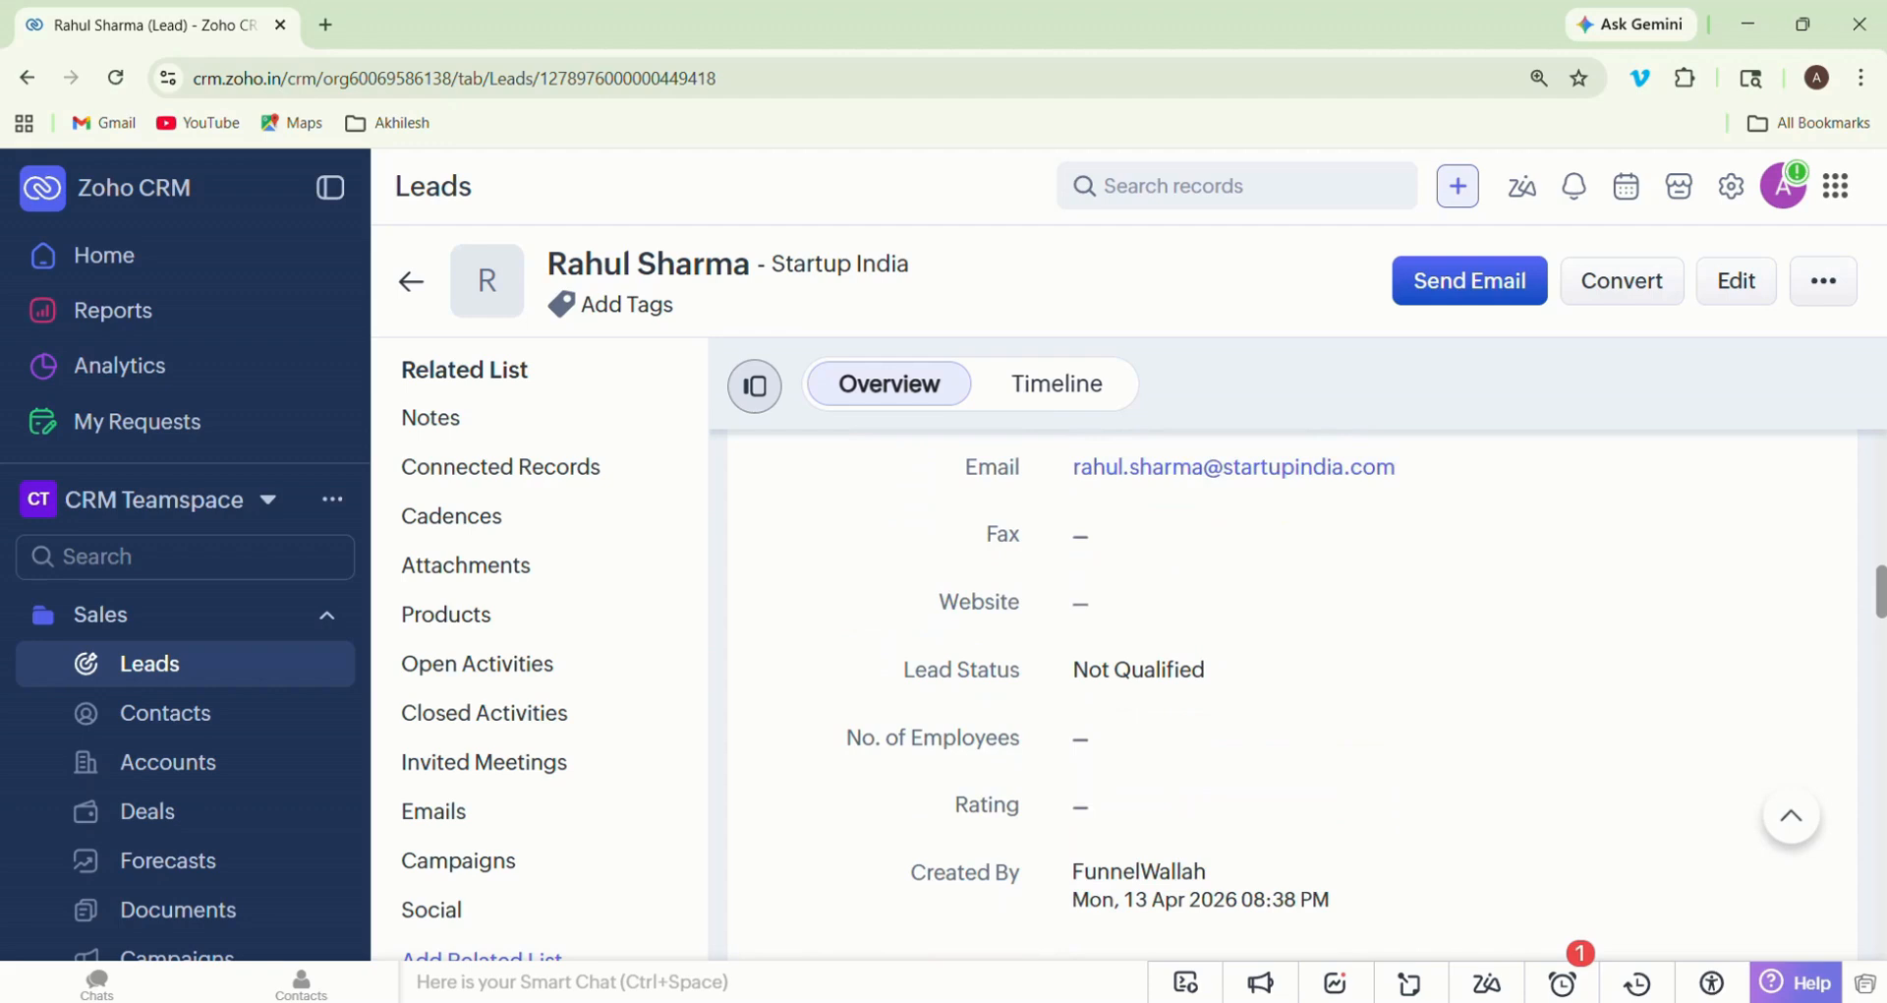
scroll(1292, 688, "up", 1)
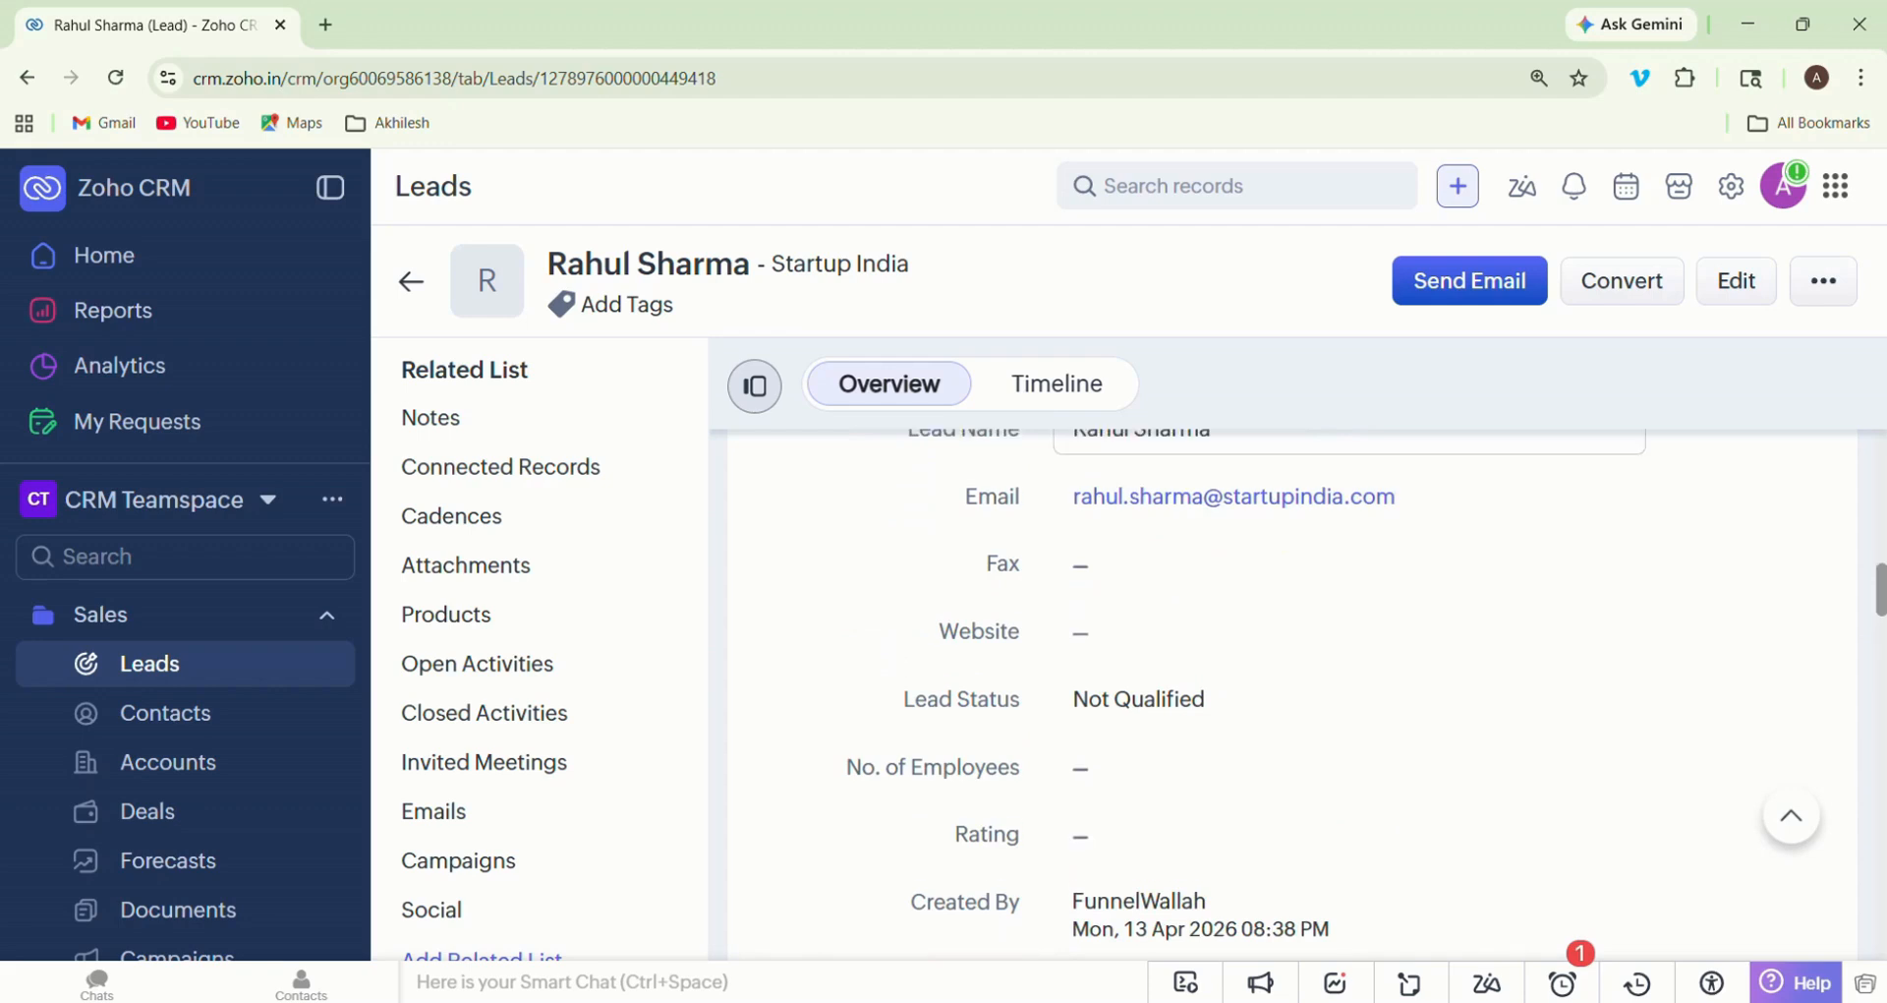
- View the lead's timeline history and examine its related lists from Open Activities through Emails, Campaigns and Social
left_click(1057, 383)
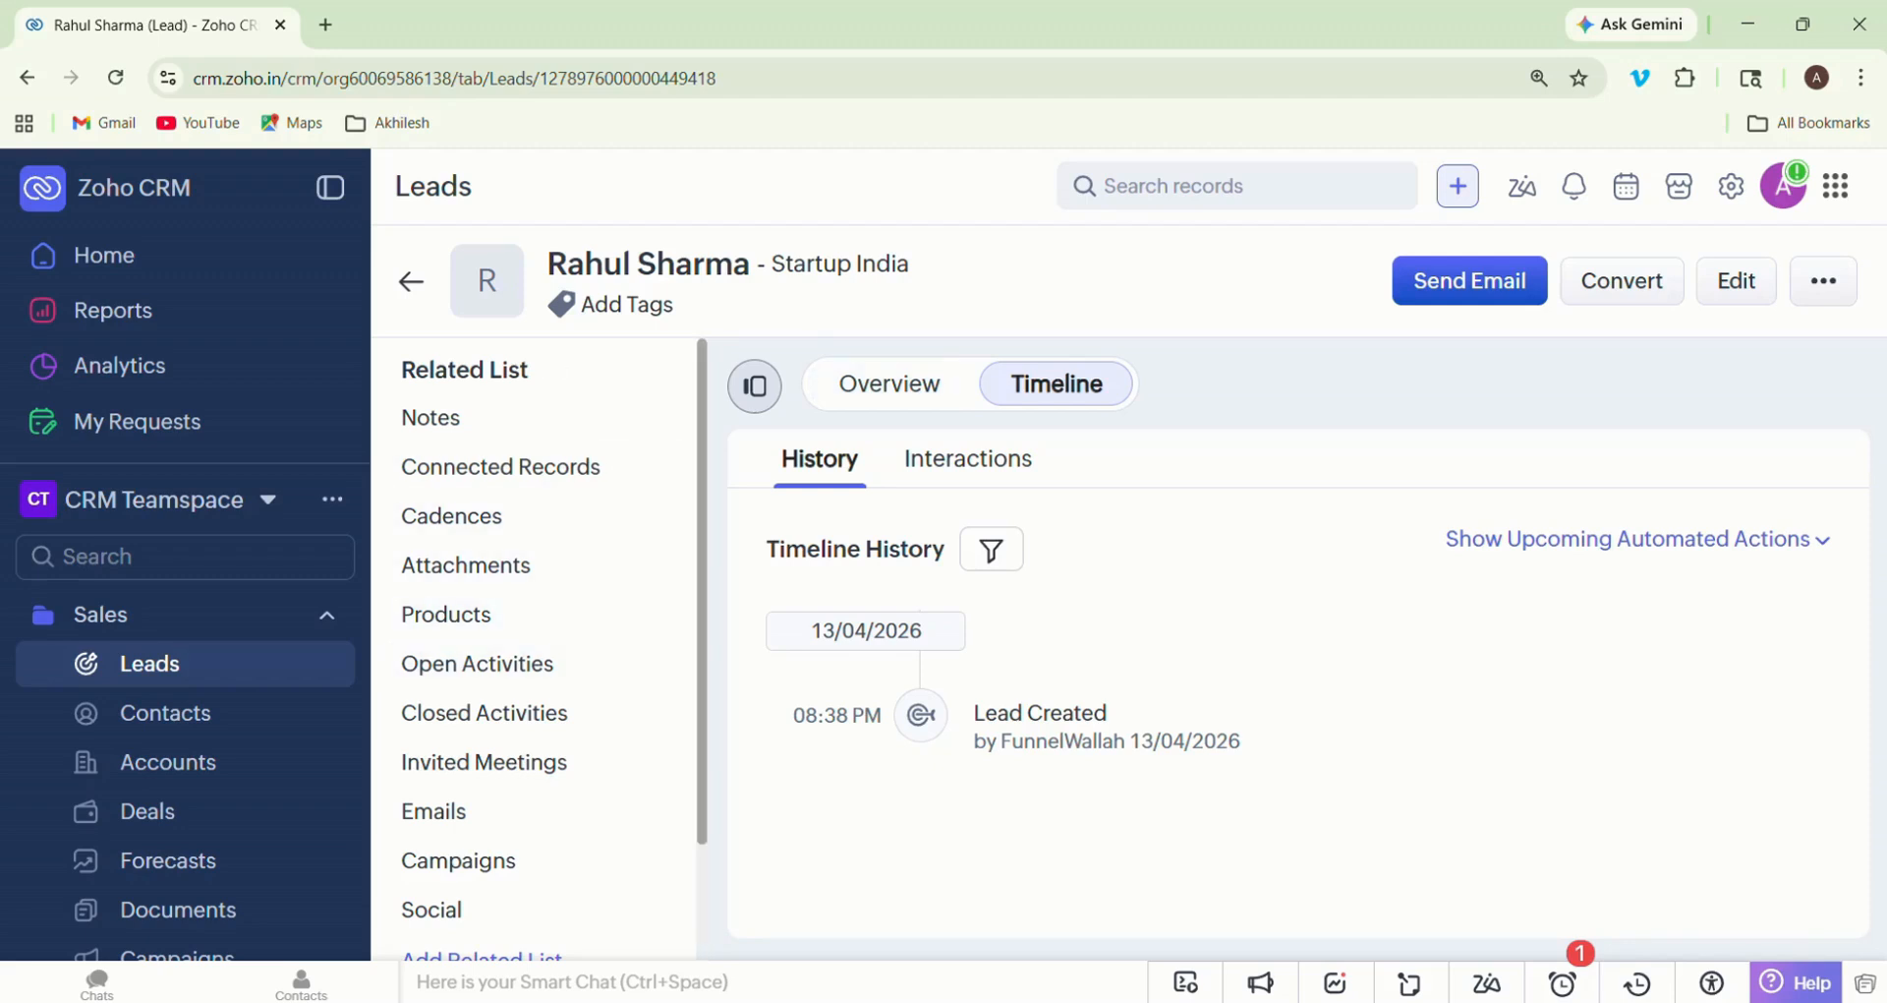
scroll(541, 648, "down", 2)
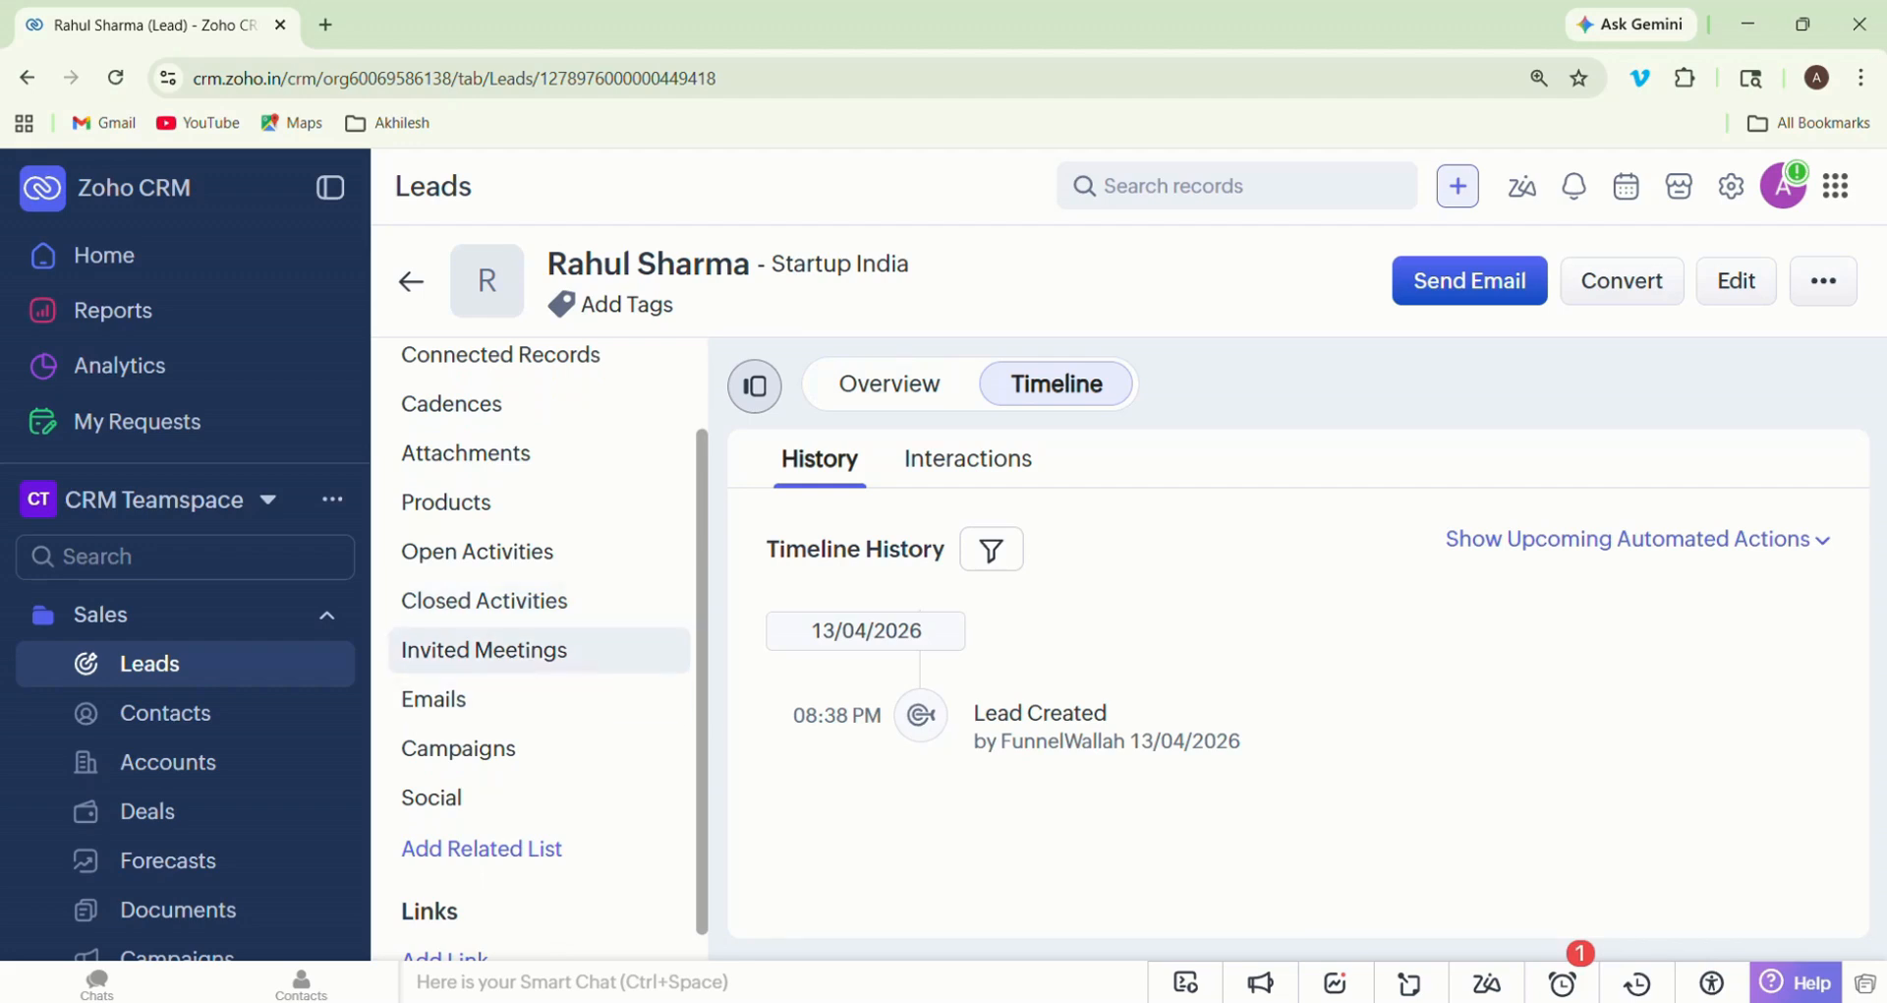
left_click(477, 551)
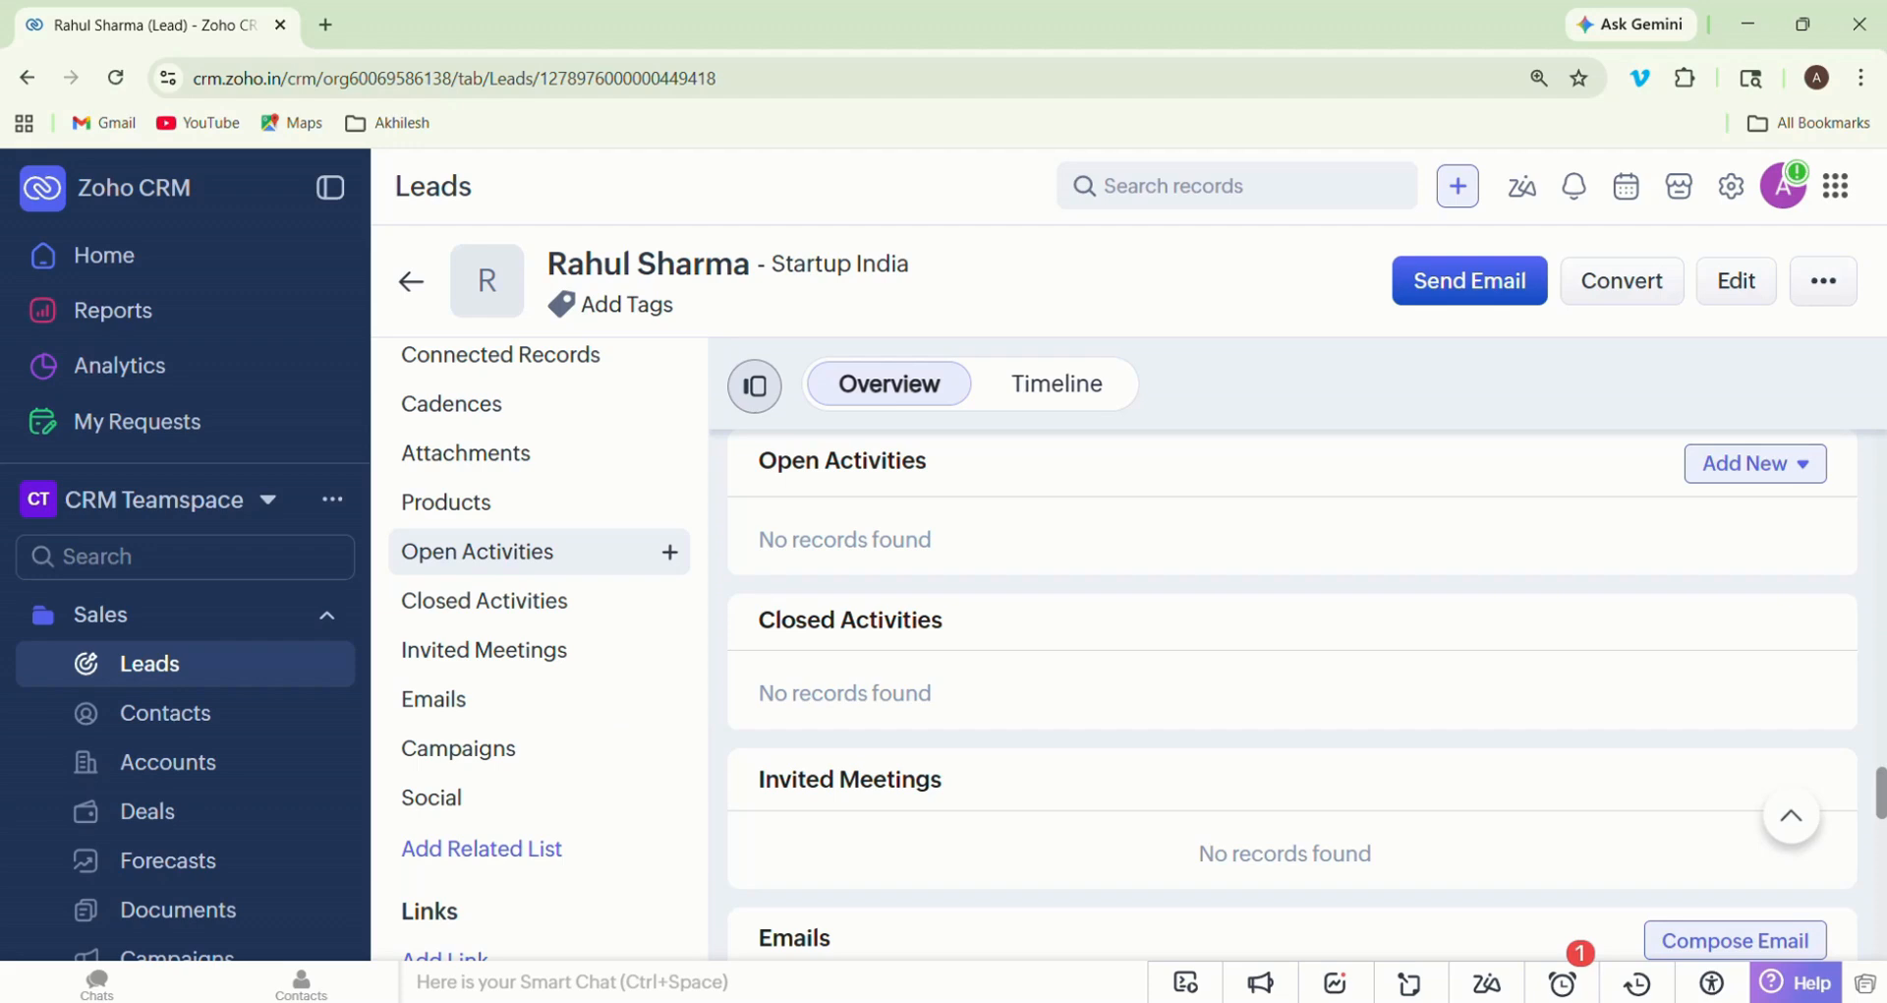
scroll(1293, 688, "down", 7)
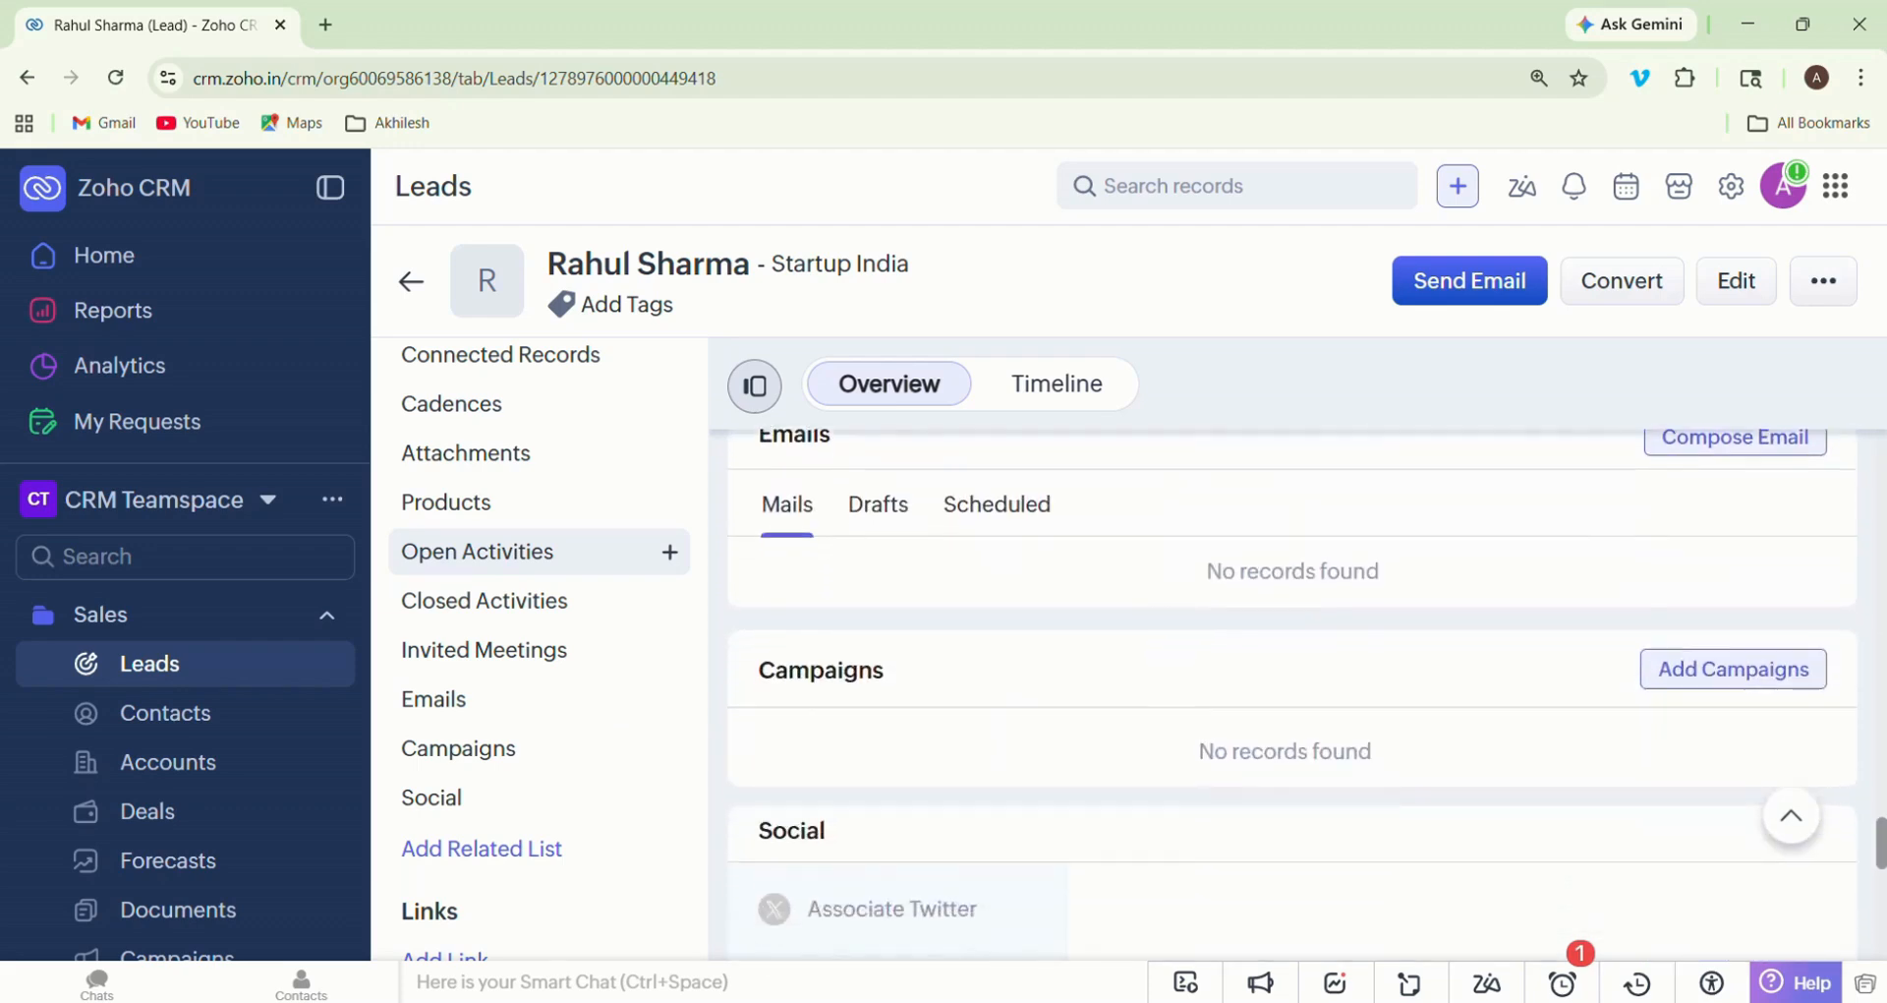
scroll(1292, 688, "up", 3)
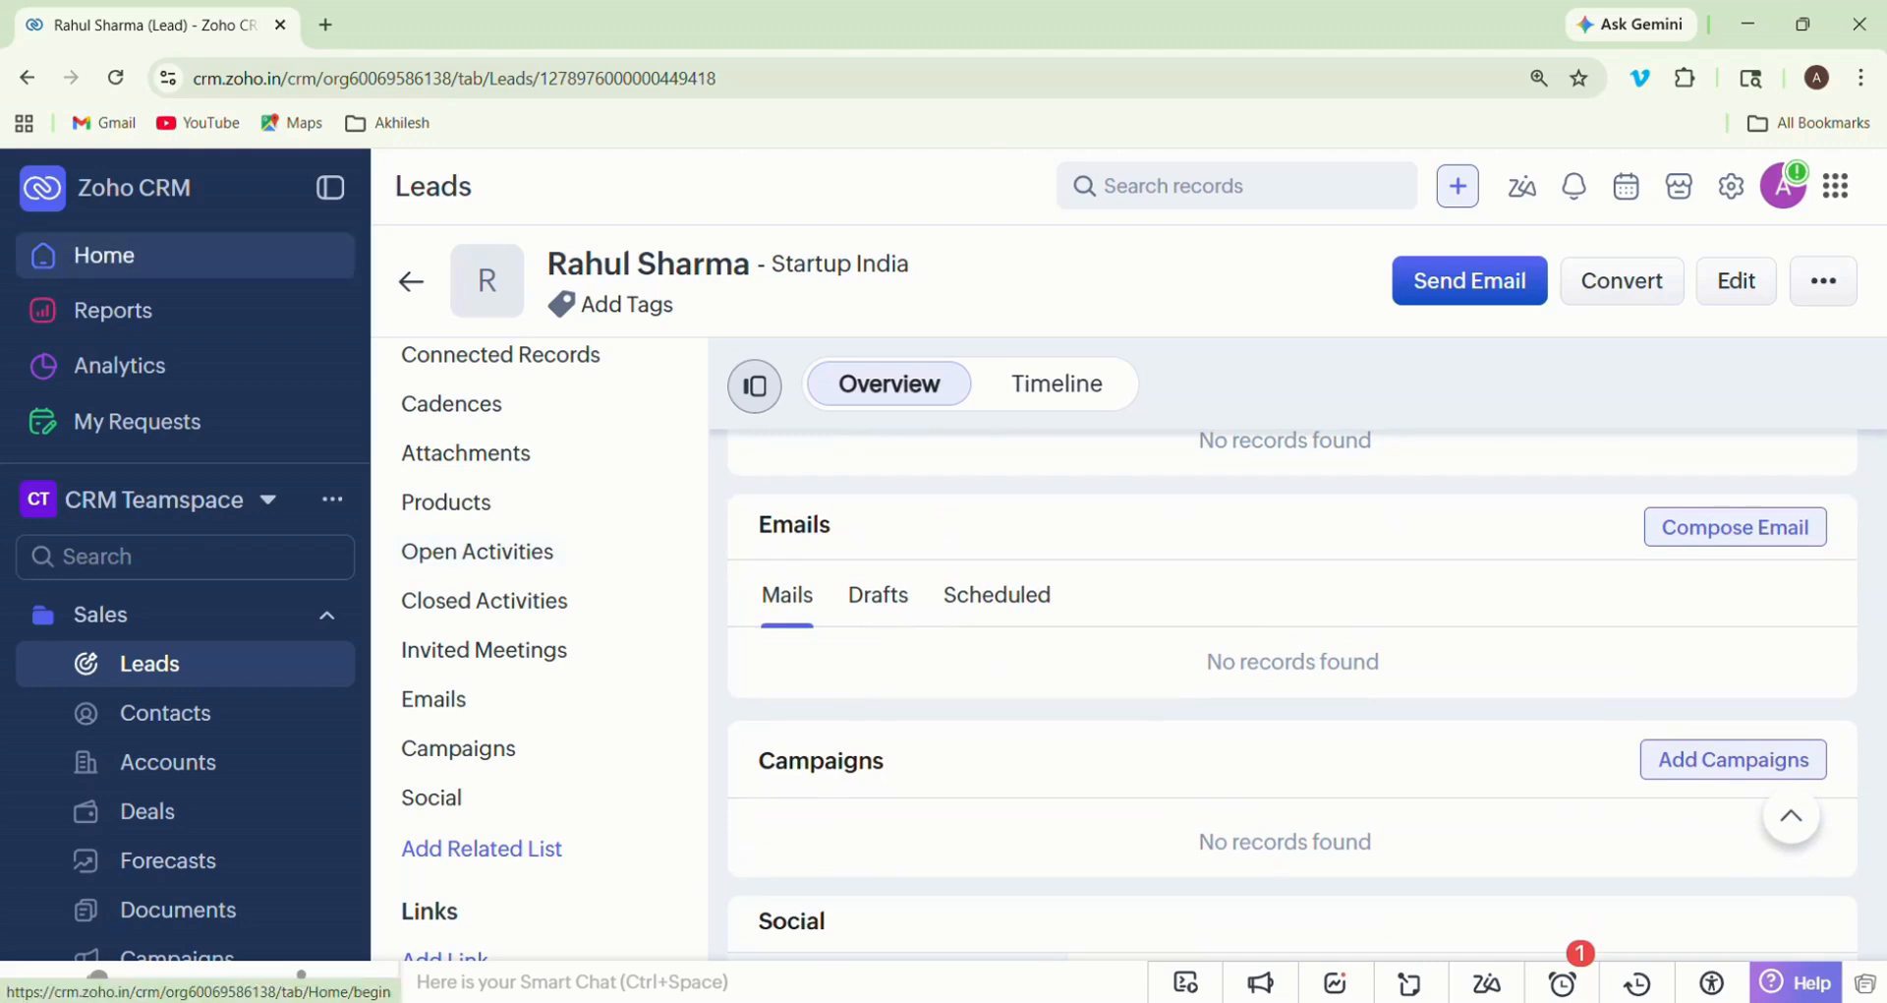
- Return to the Home dashboard and refresh the My Leads count
left_click(104, 254)
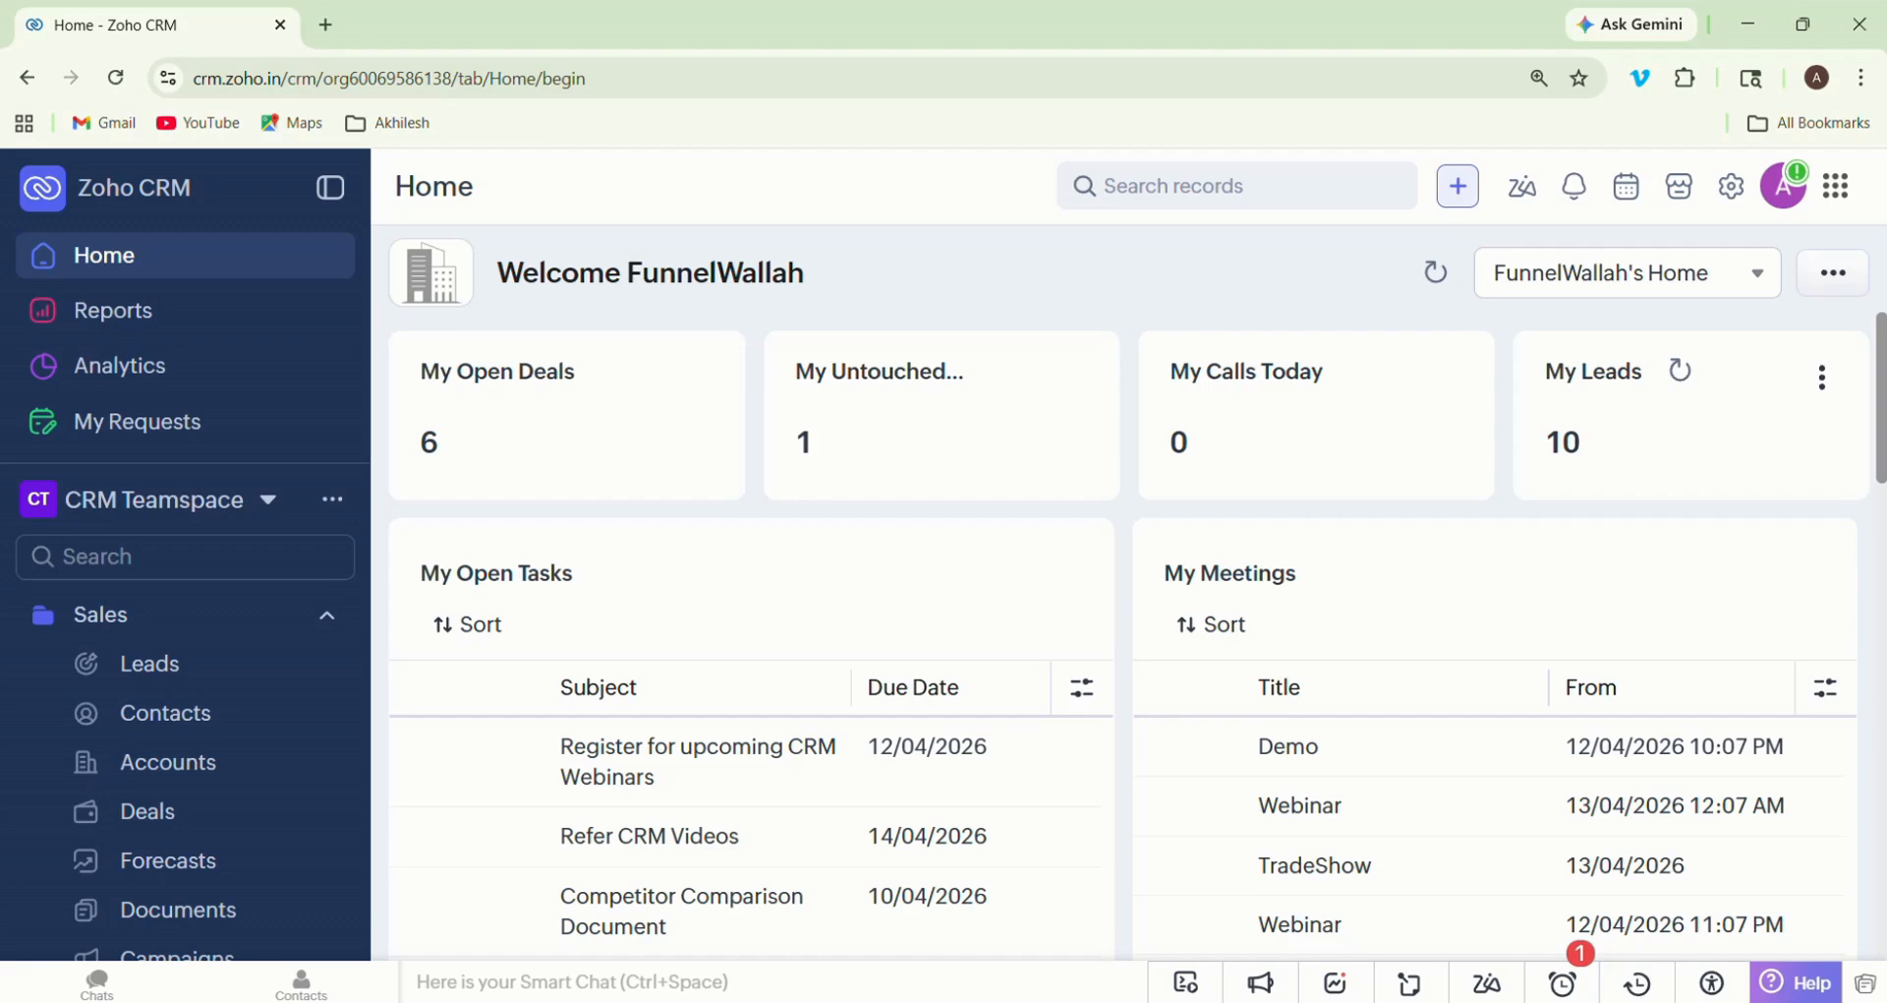
left_click(1681, 370)
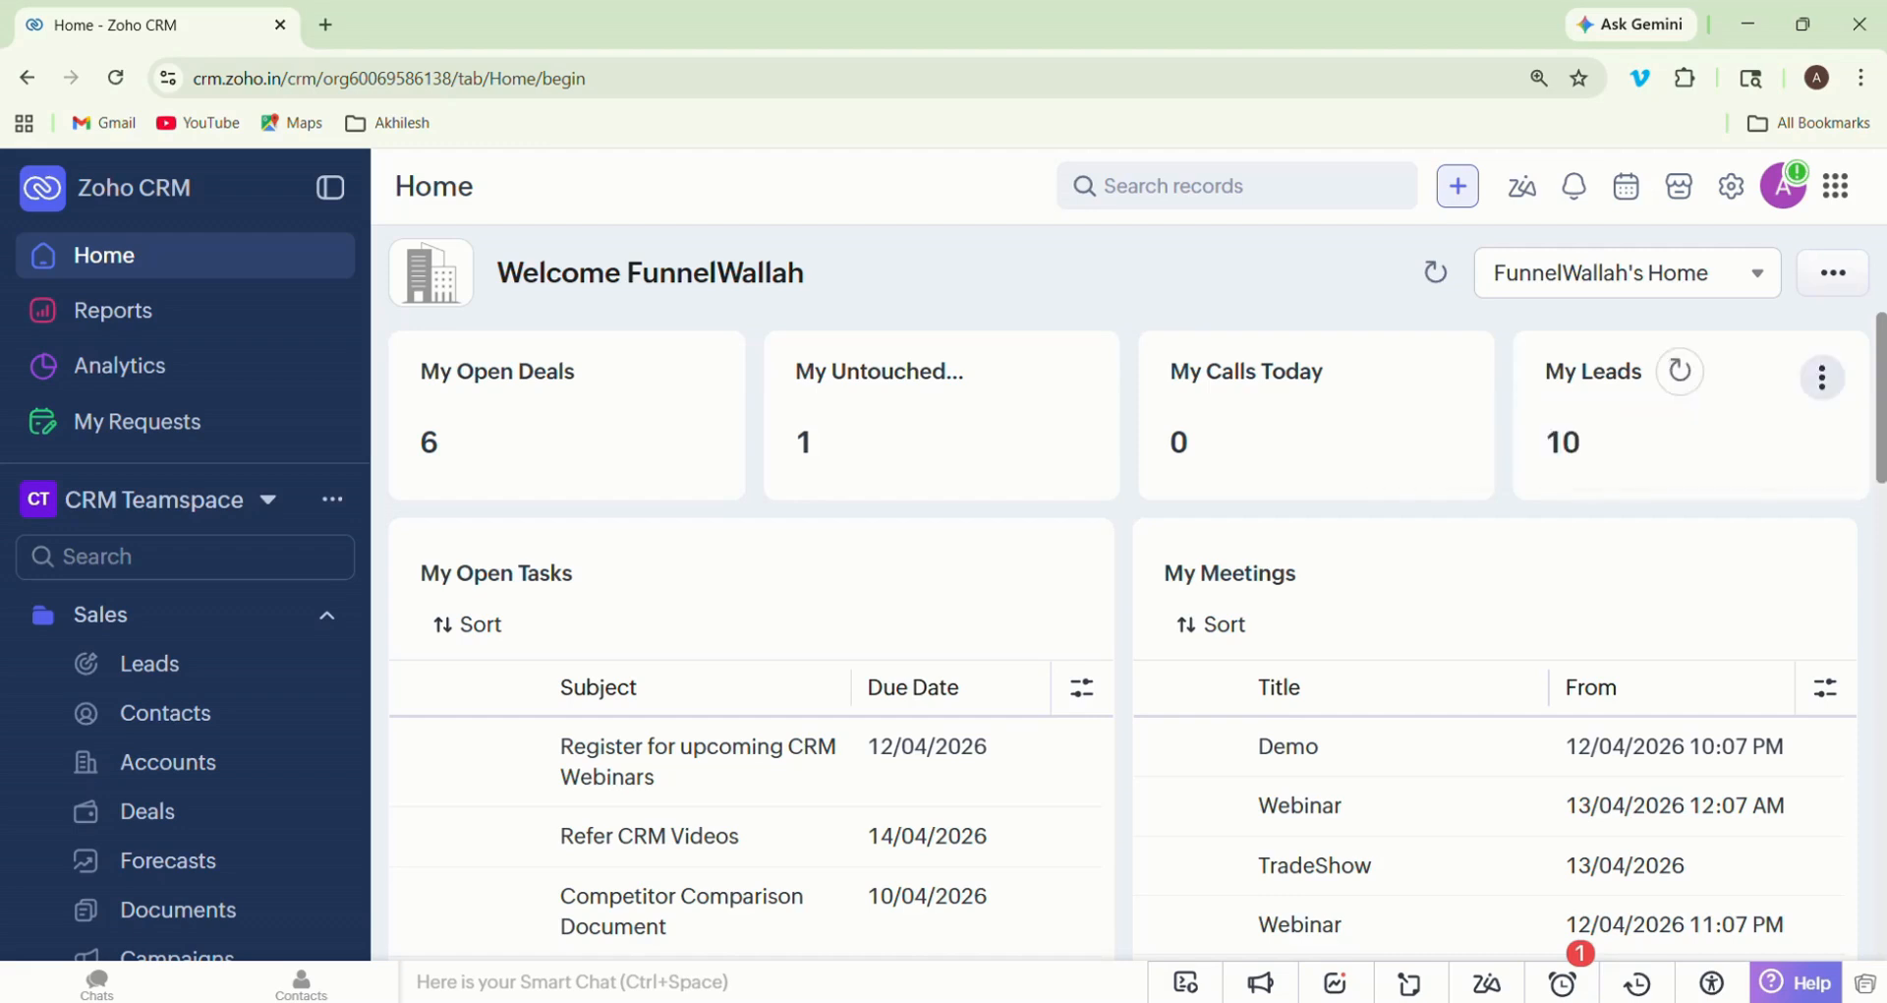